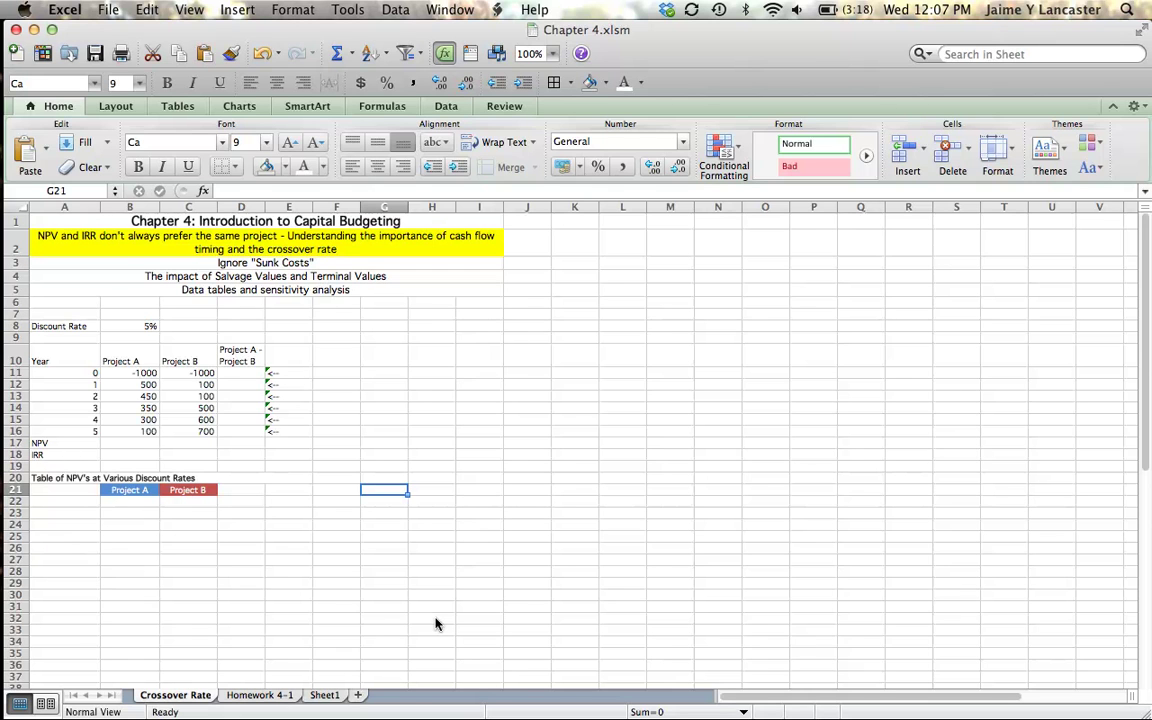
Make the header row with Year, Project A and Project B (row 10) bold and centred.
{"action": "left_click", "coordinate": [17, 358]}
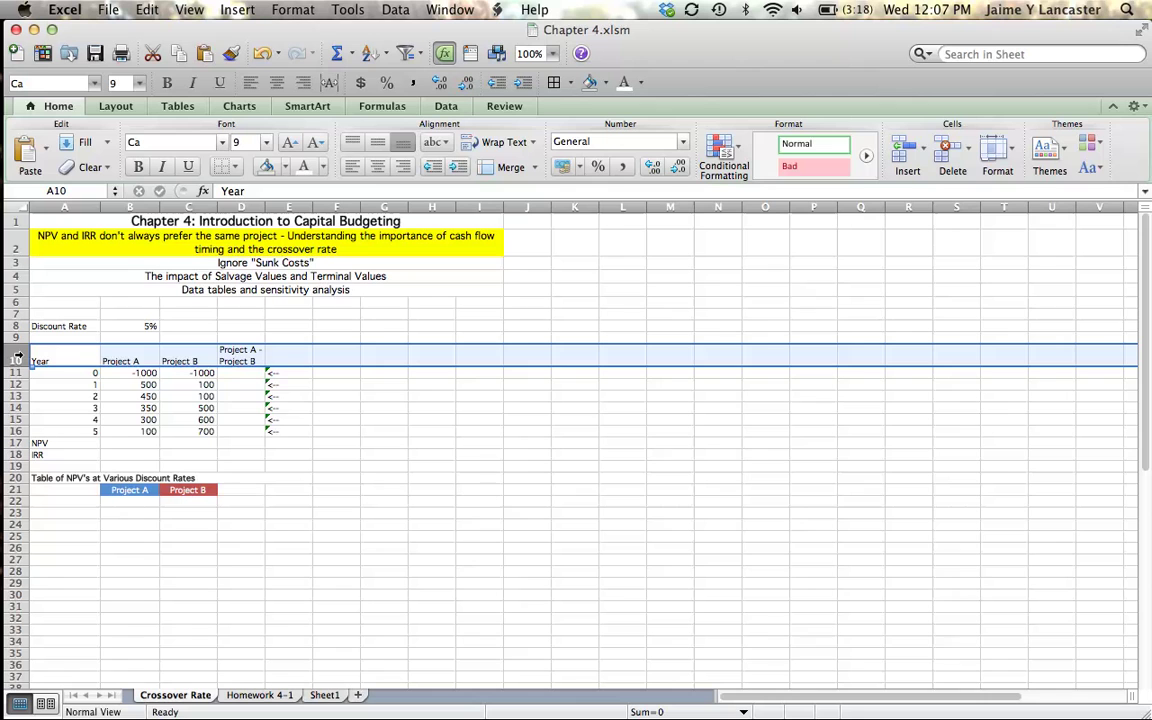
{"action": "key", "text": "super+b"}
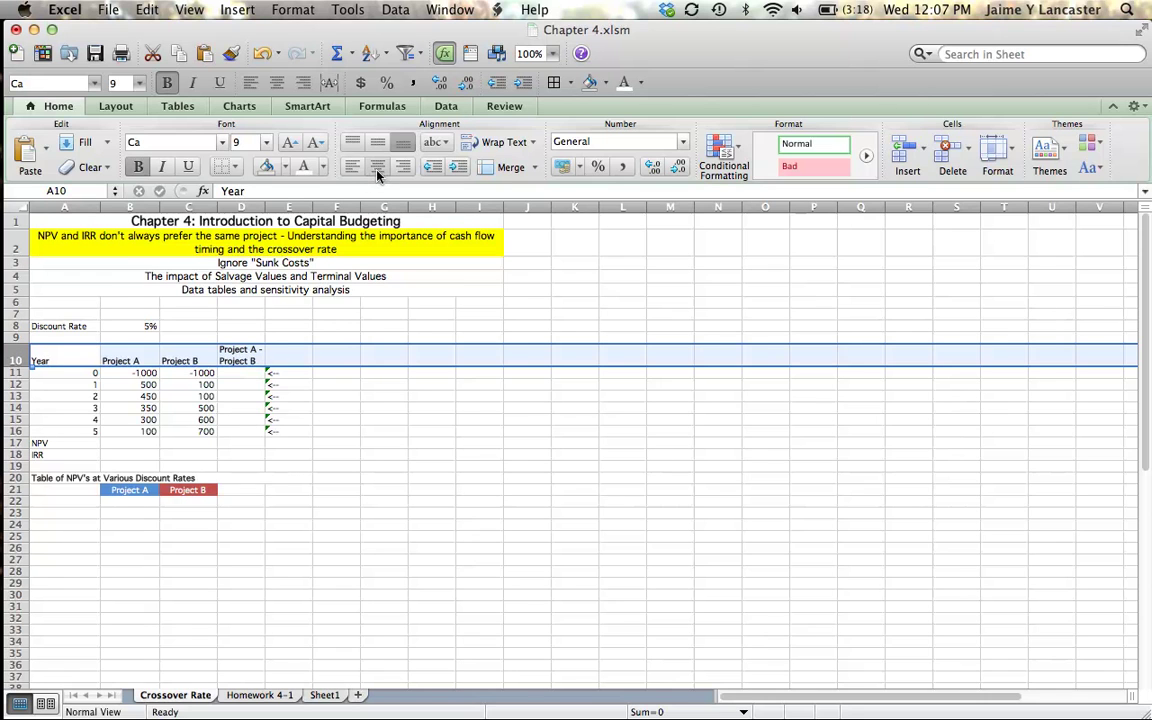
{"action": "left_click", "coordinate": [378, 170]}
{"action": "left_click", "coordinate": [468, 415]}
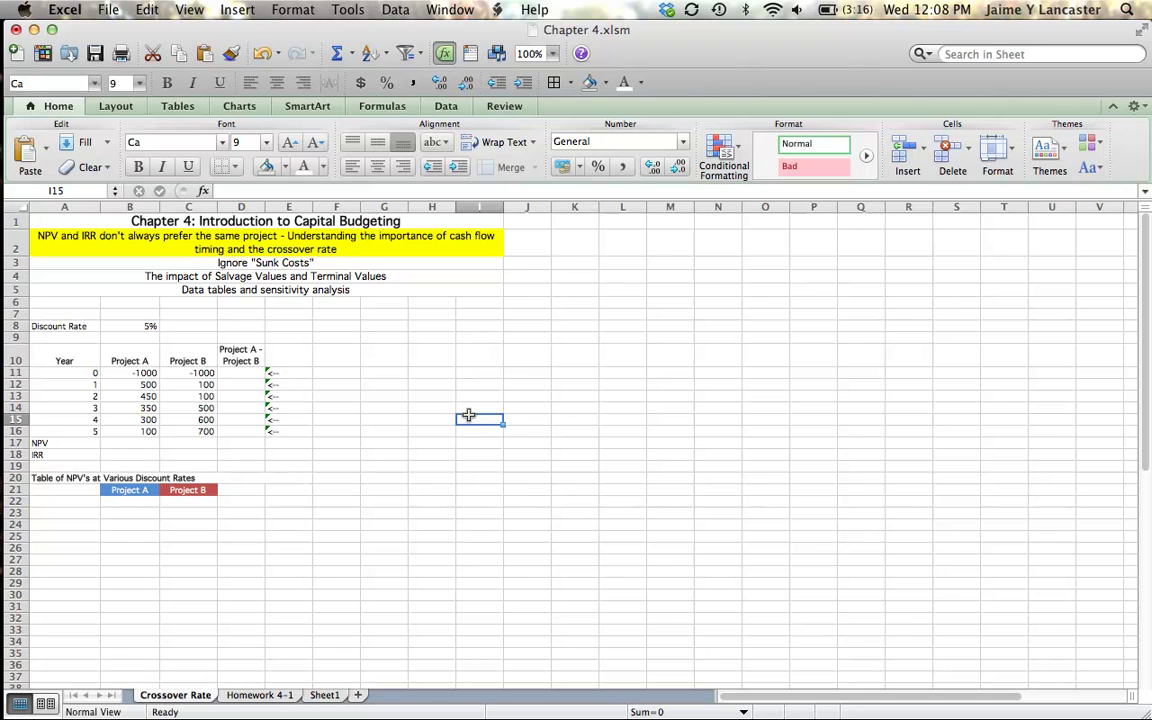
Examine the yearly cash flows of Project A and Project B, starting with their year 0 outlays.
{"action": "left_click", "coordinate": [118, 372]}
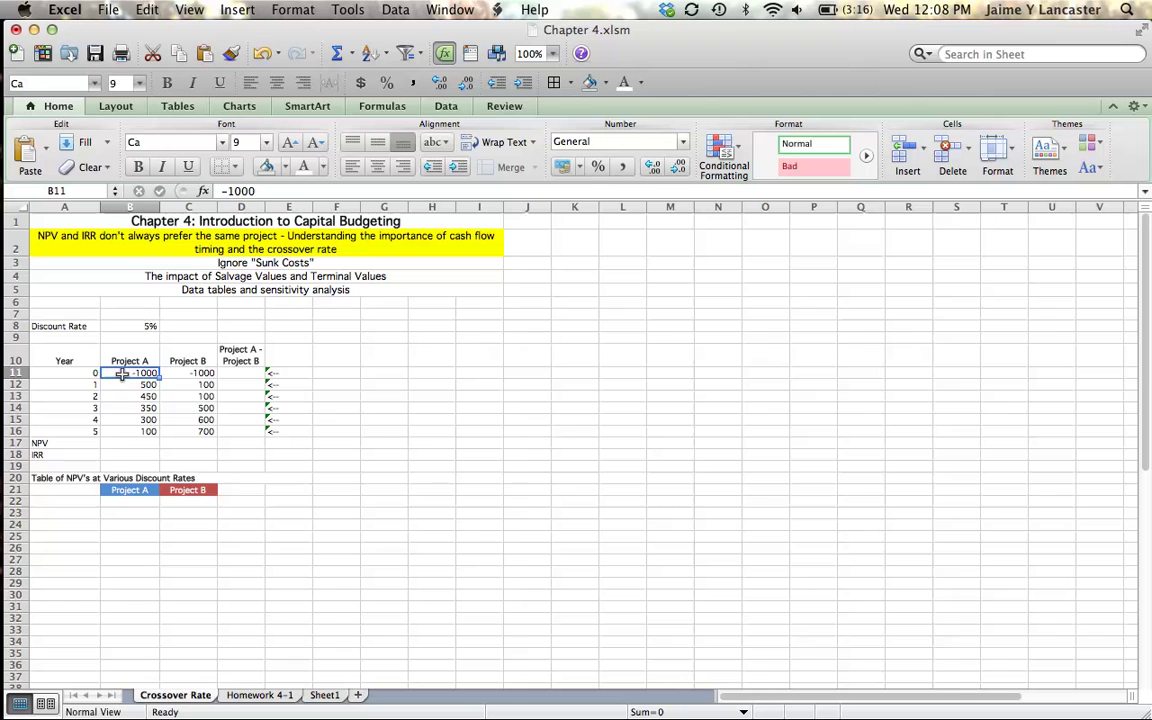
{"action": "left_click", "coordinate": [177, 372]}
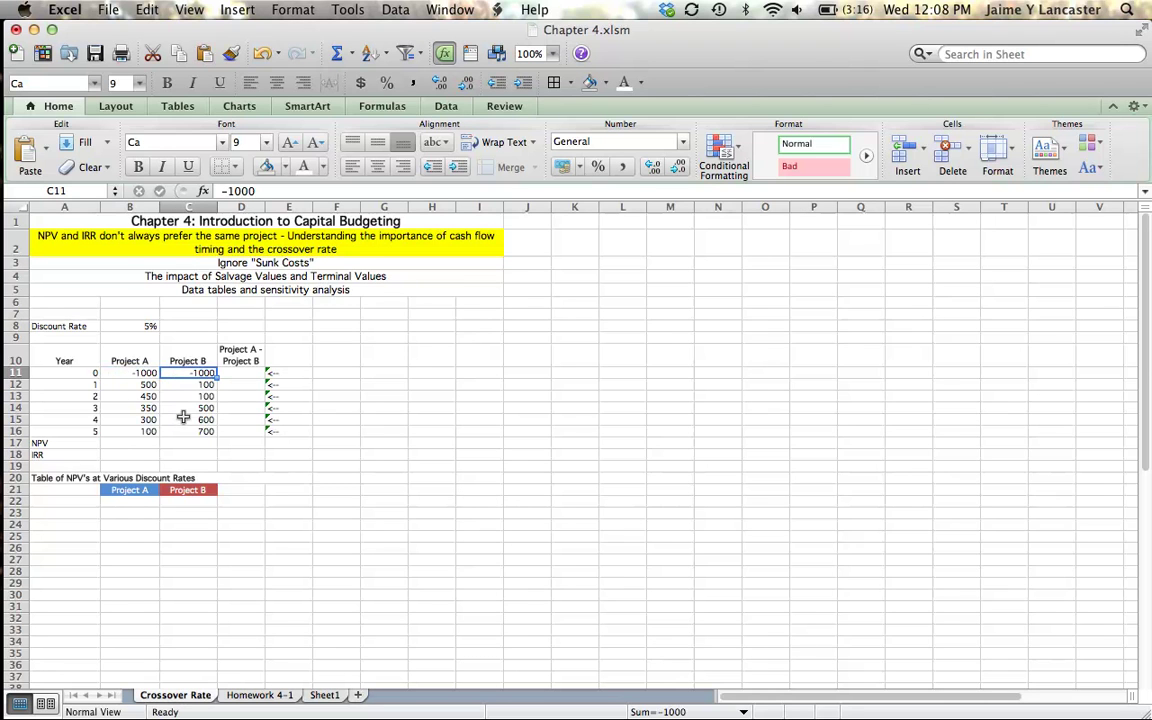
{"action": "left_click", "coordinate": [138, 386]}
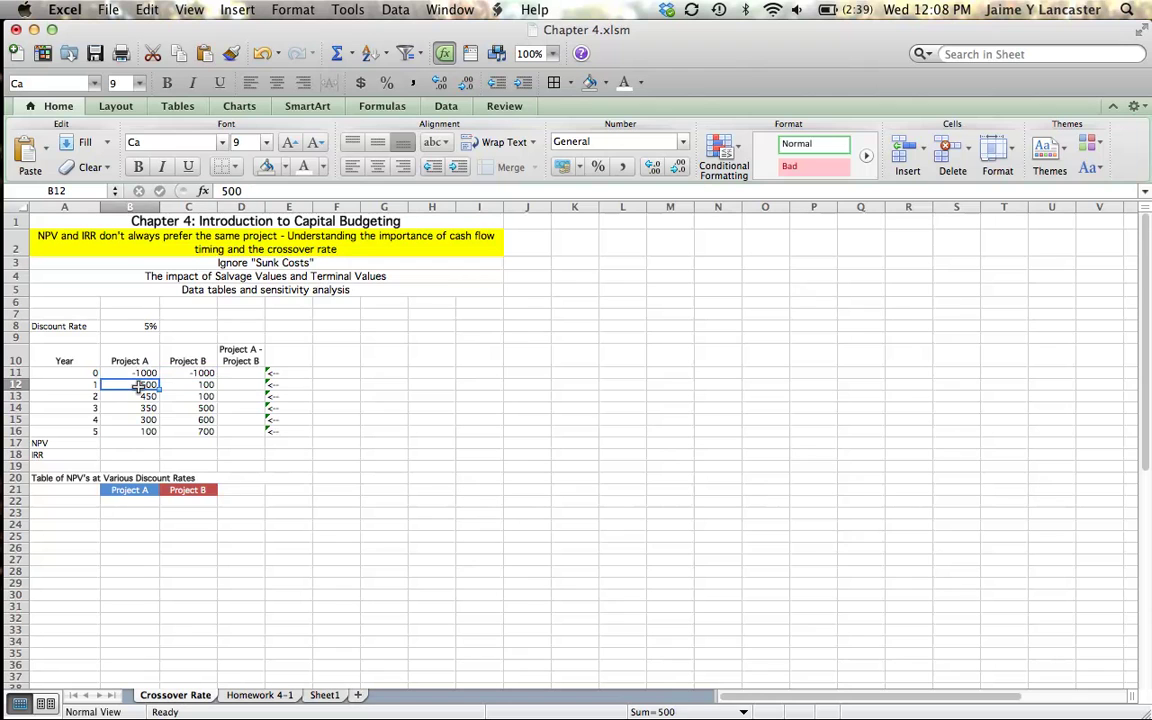
{"action": "key", "text": "Down"}
{"action": "key", "text": "Down"}
{"action": "key", "text": "Down"}
{"action": "key", "text": "Down"}
{"action": "key", "text": "Up"}
{"action": "key", "text": "Up"}
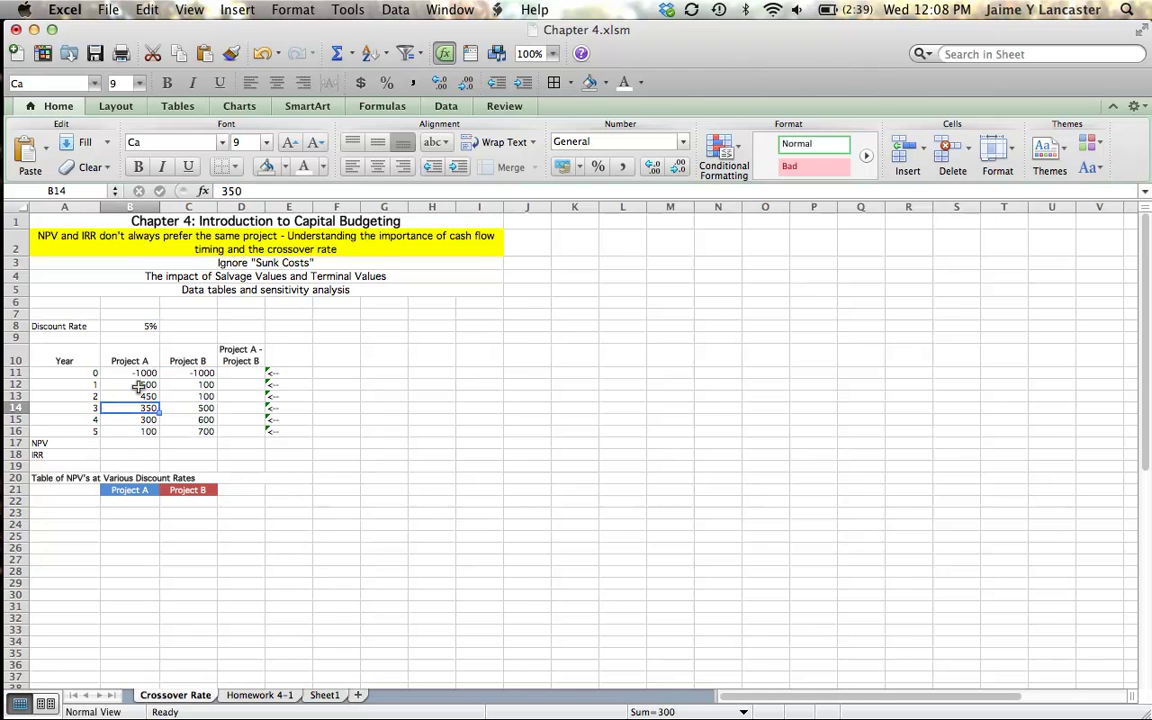
{"action": "key", "text": "Up"}
{"action": "key", "text": "Up"}
{"action": "key", "text": "Right"}
{"action": "key", "text": "Down"}
{"action": "key", "text": "Down"}
{"action": "key", "text": "Down"}
{"action": "key", "text": "Down"}
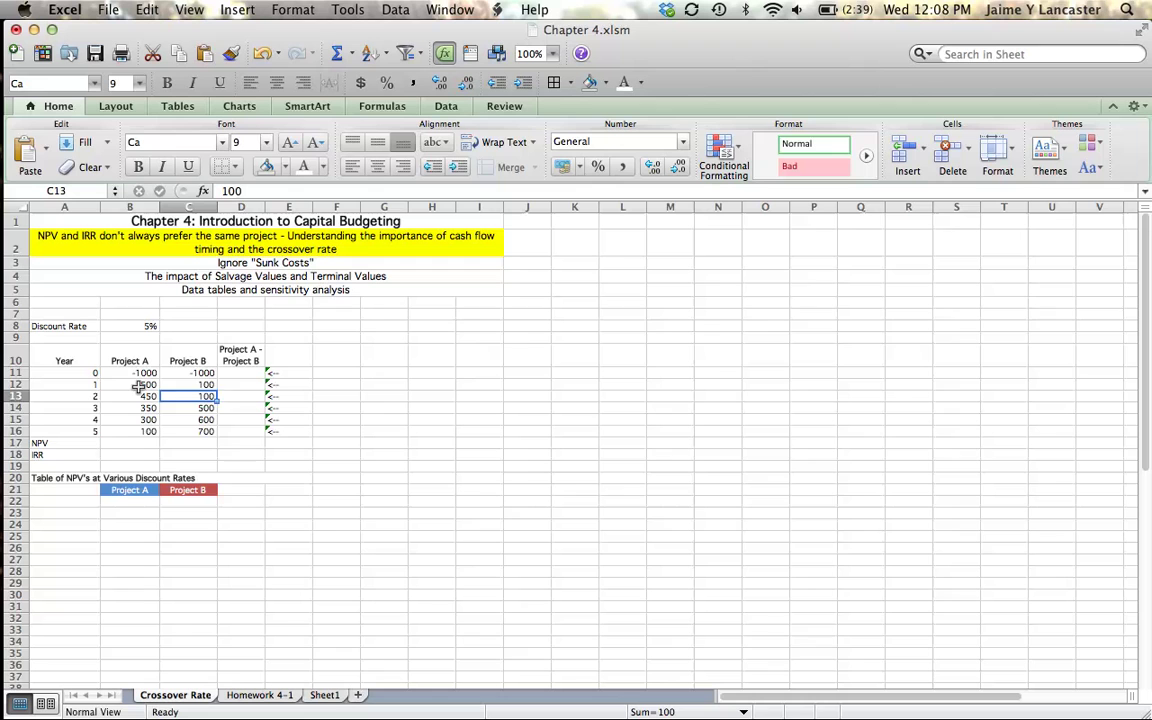
Calculate Project A's NPV in B17 with the formula =B11+NPV(B8,B12:B16).
{"action": "left_click", "coordinate": [129, 440]}
{"action": "type", "text": "="}
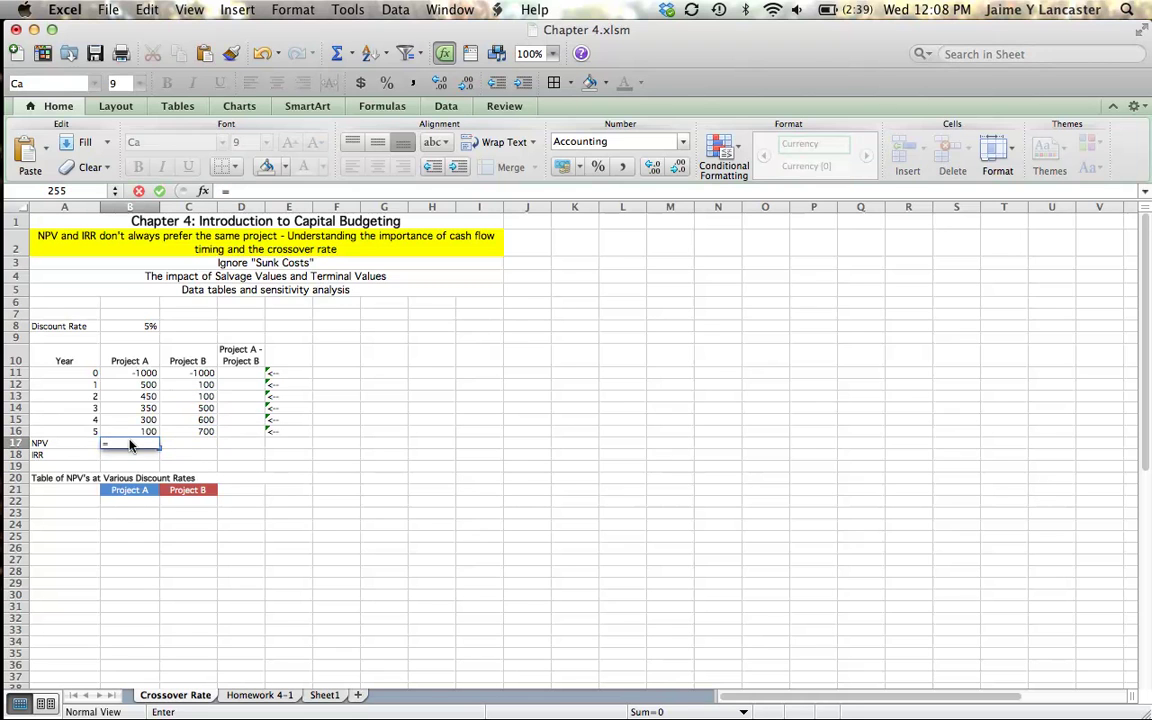
{"action": "left_click", "coordinate": [133, 371]}
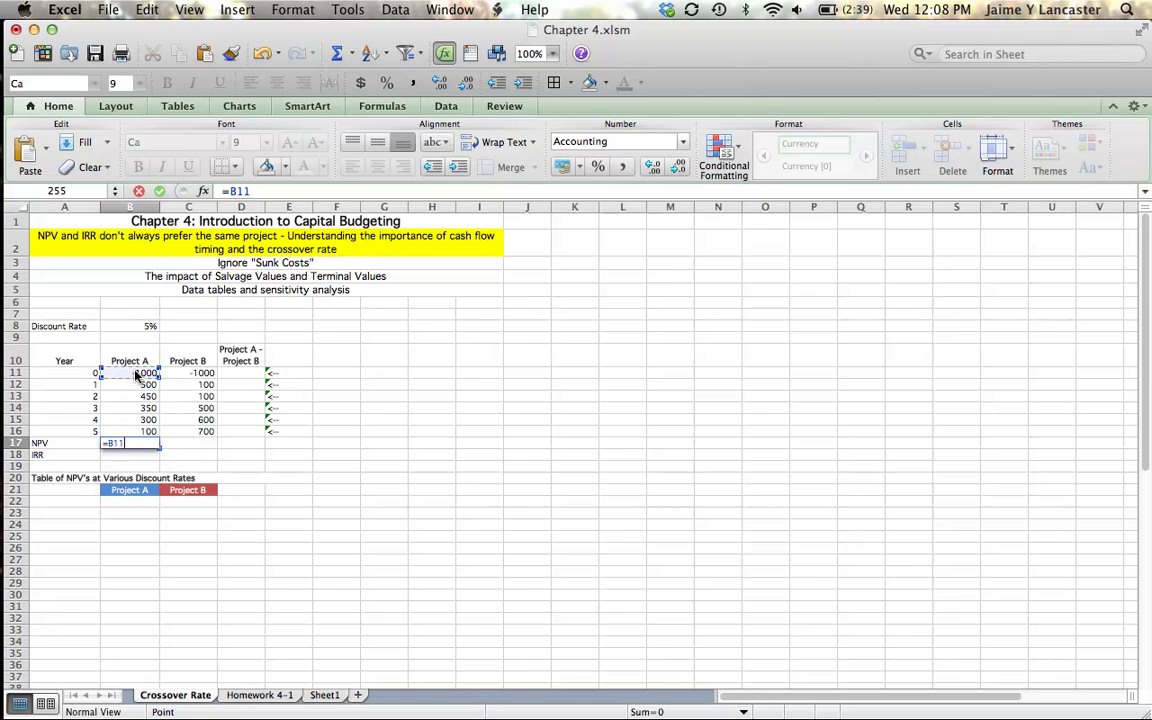
{"action": "type", "text": "+"}
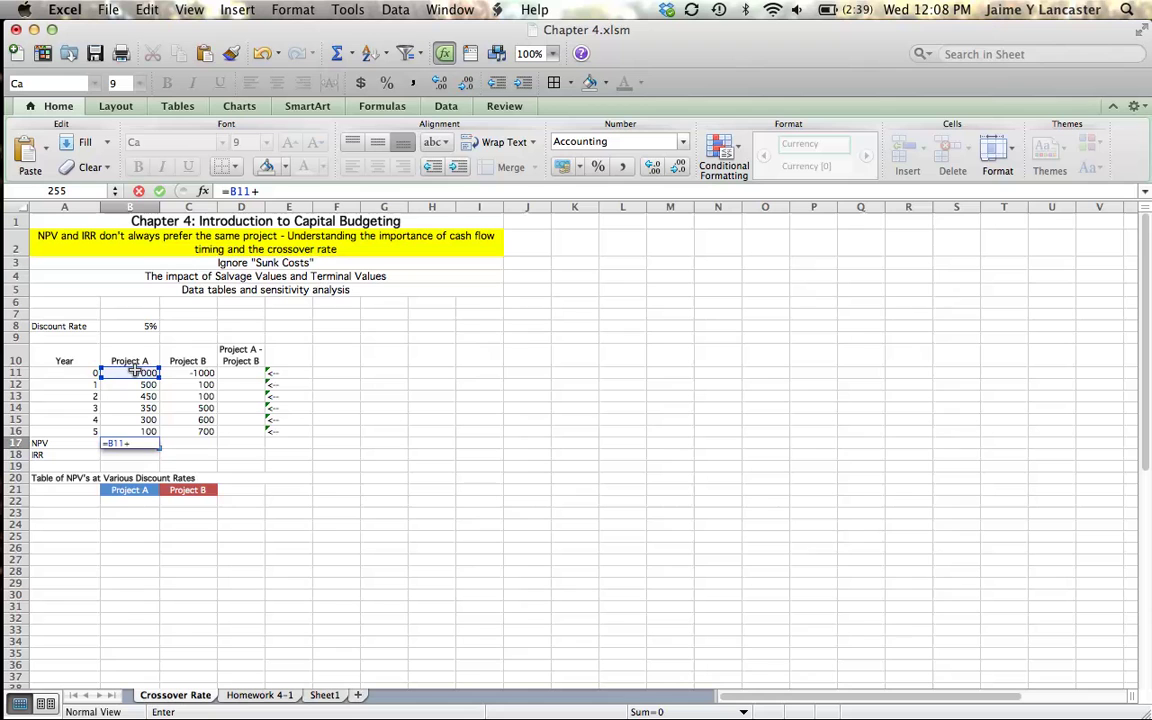
{"action": "type", "text": "npv("}
{"action": "left_click", "coordinate": [136, 325]}
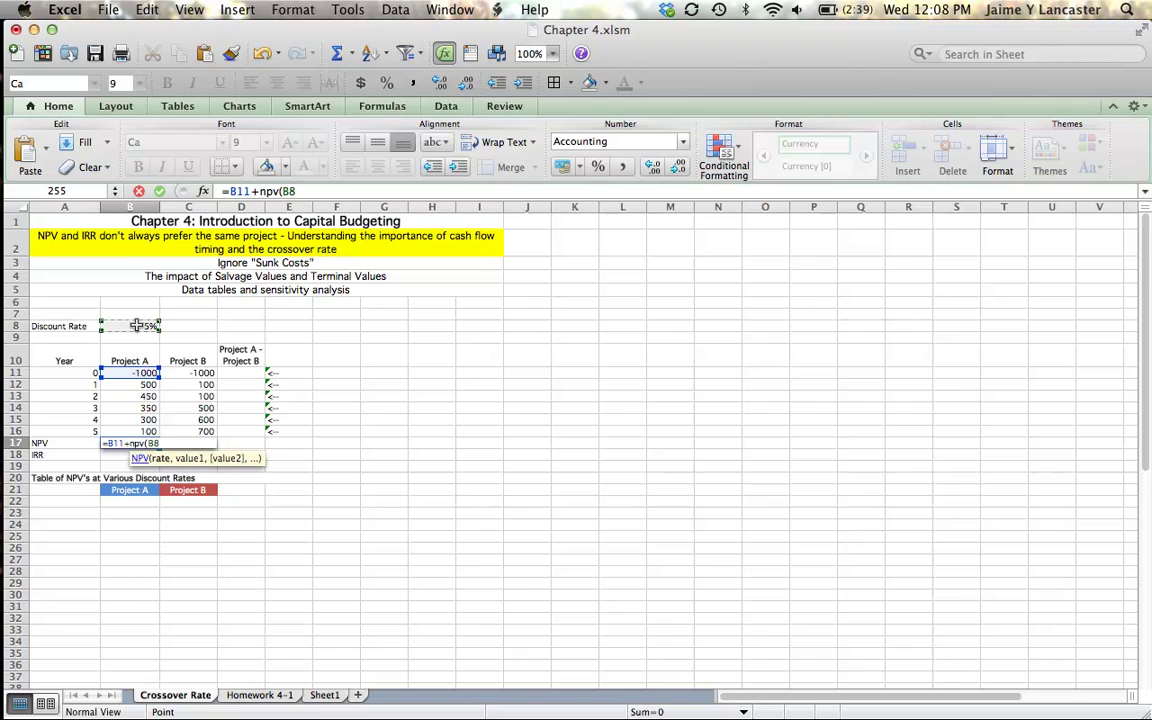
{"action": "type", "text": ","}
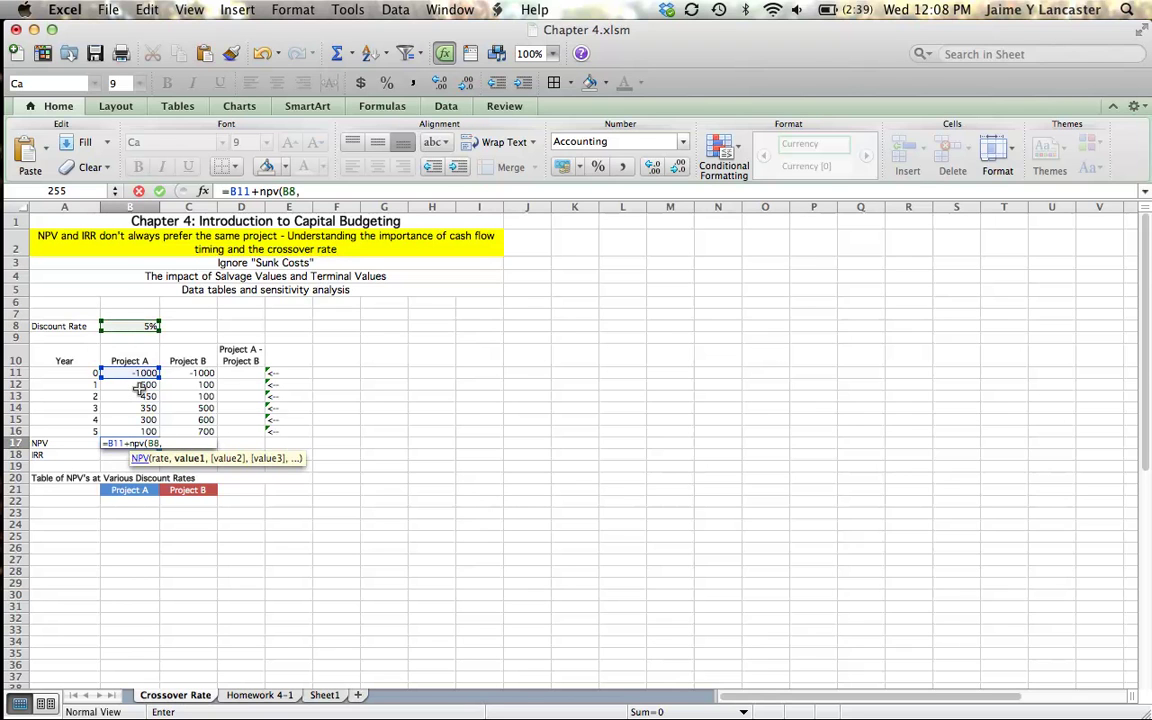
{"action": "left_click_drag", "start_coordinate": [140, 389], "coordinate": [138, 426]}
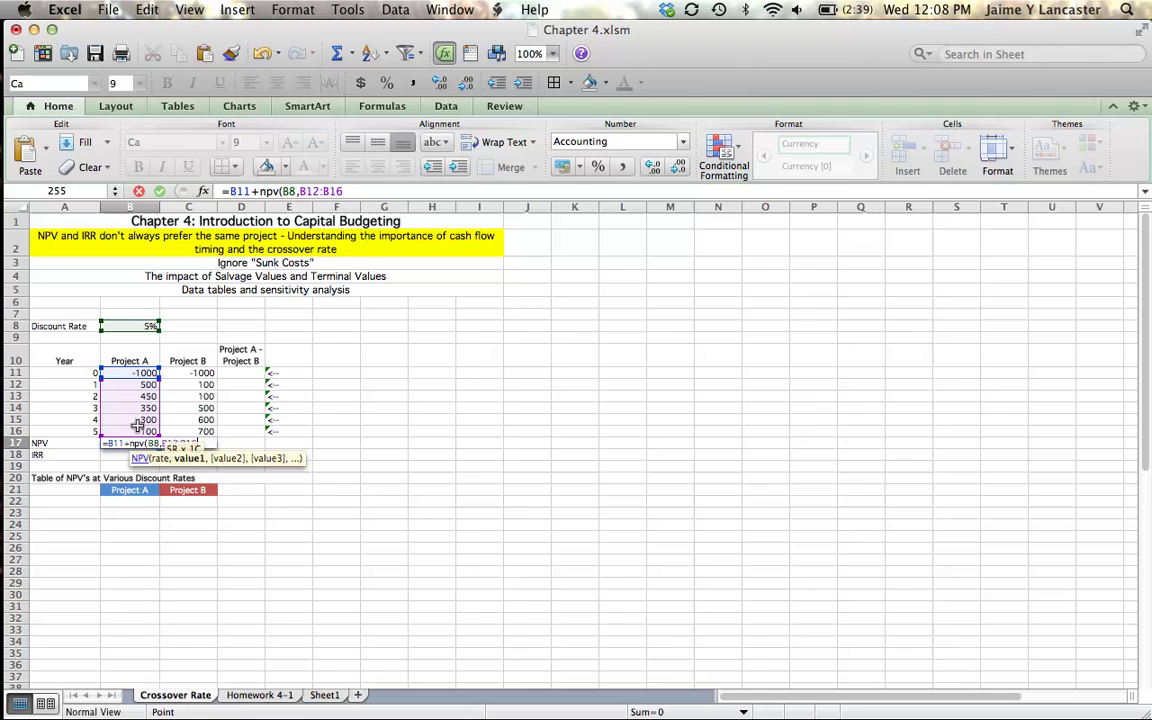
{"action": "key", "text": "Return"}
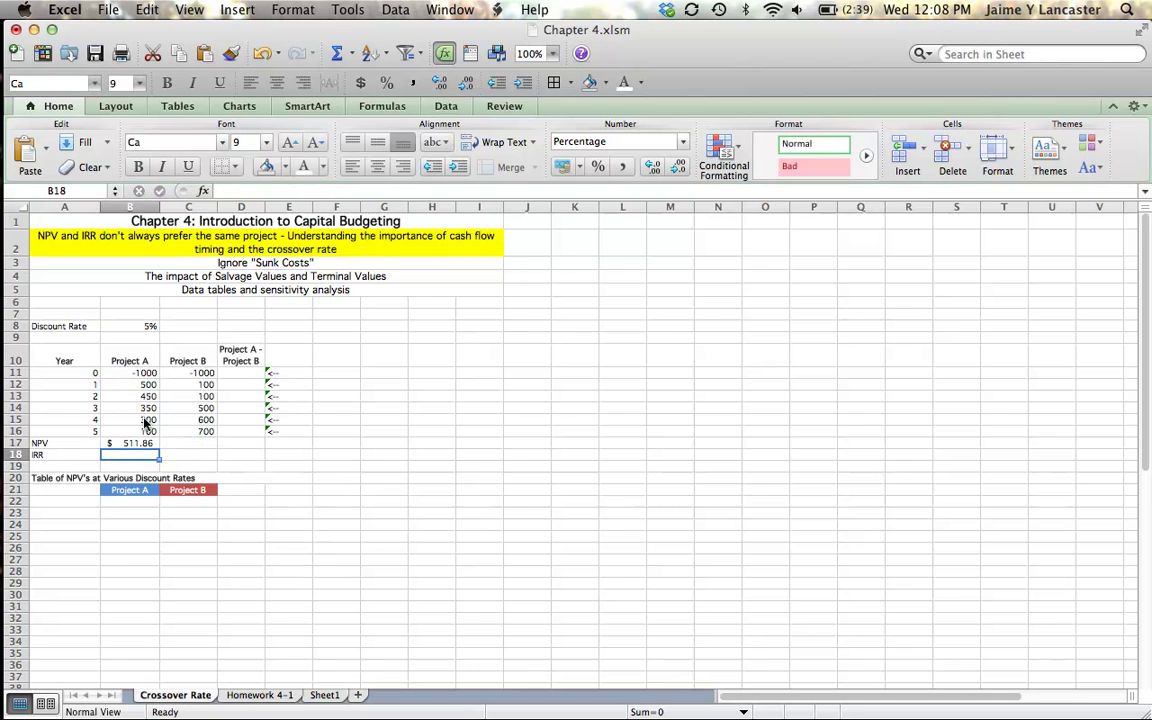
Calculate Project B's NPV in C17 with the formula =C11+NPV(B8,C12:C16).
{"action": "left_click", "coordinate": [185, 445]}
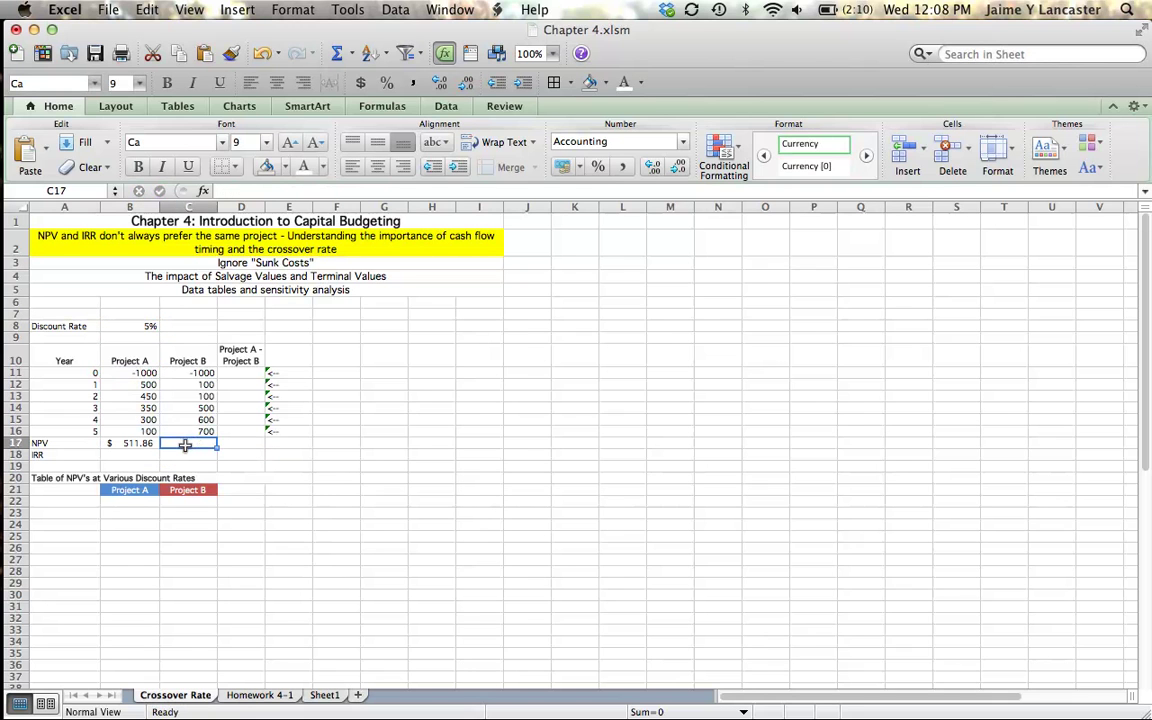
{"action": "type", "text": "="}
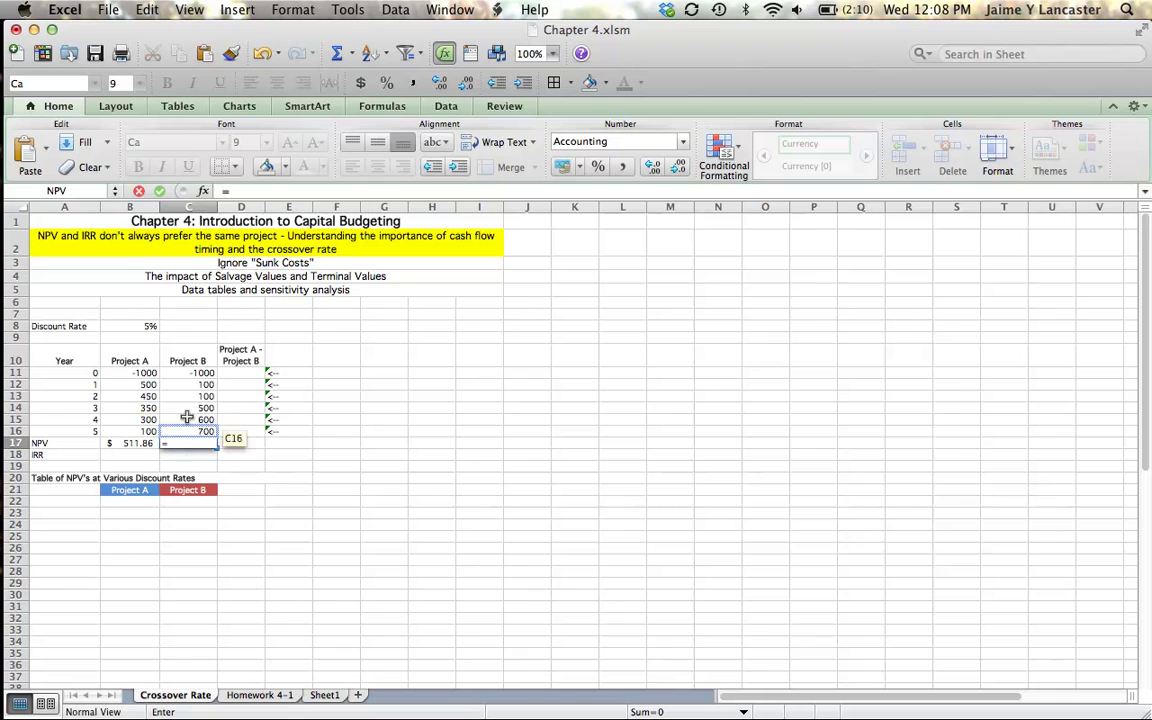
{"action": "left_click", "coordinate": [200, 373]}
{"action": "type", "text": "+"}
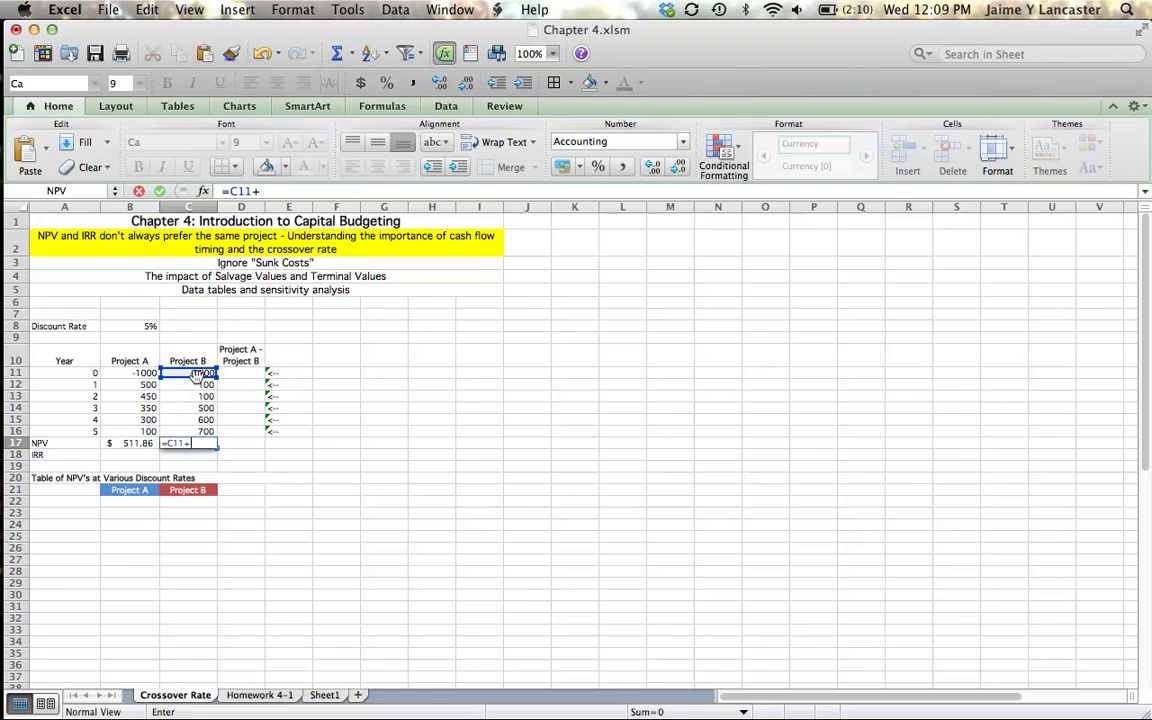
{"action": "type", "text": "npv("}
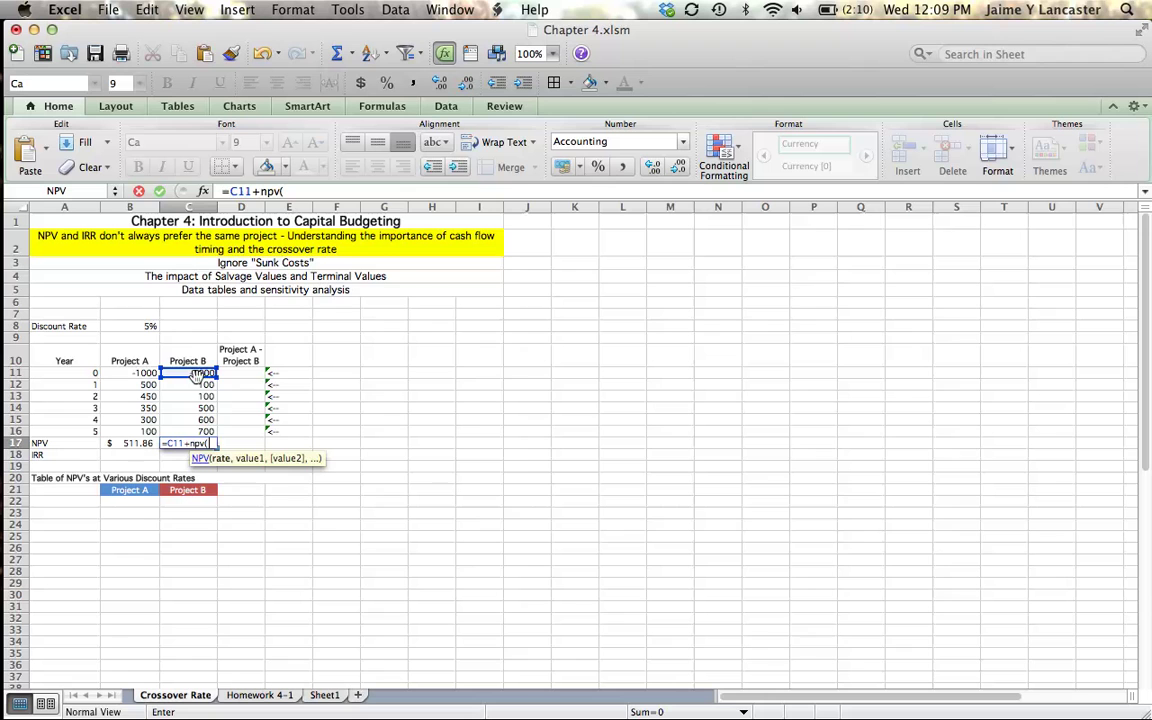
{"action": "left_click", "coordinate": [133, 326]}
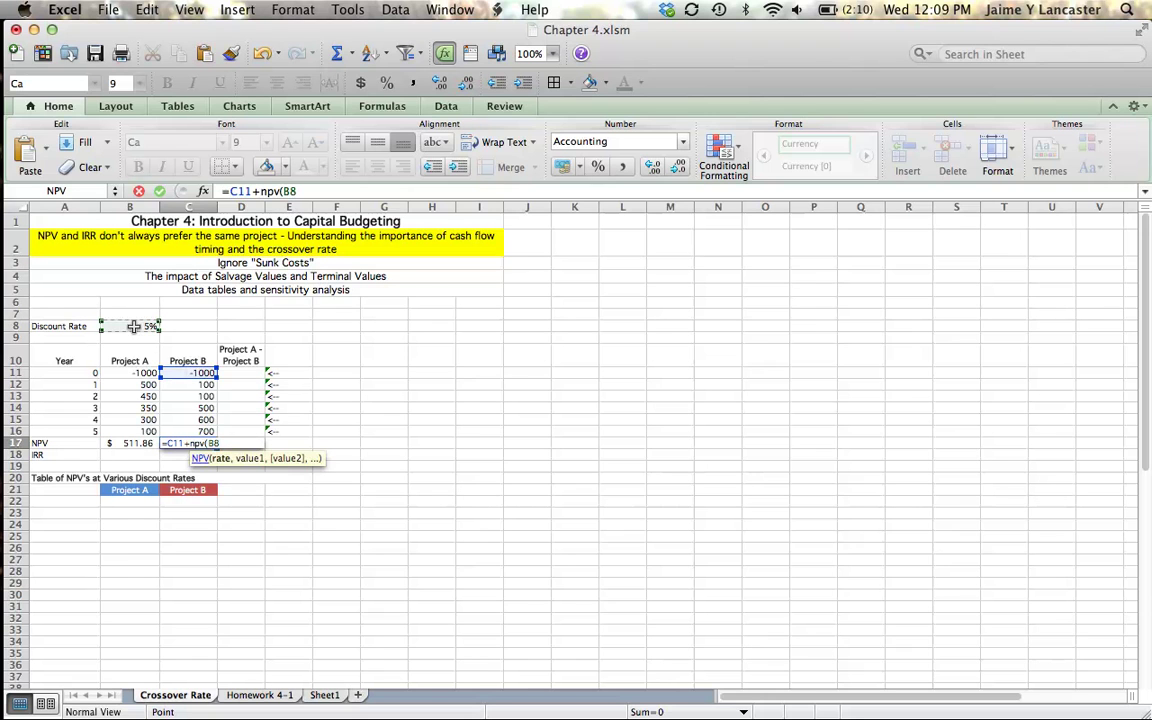
{"action": "type", "text": ","}
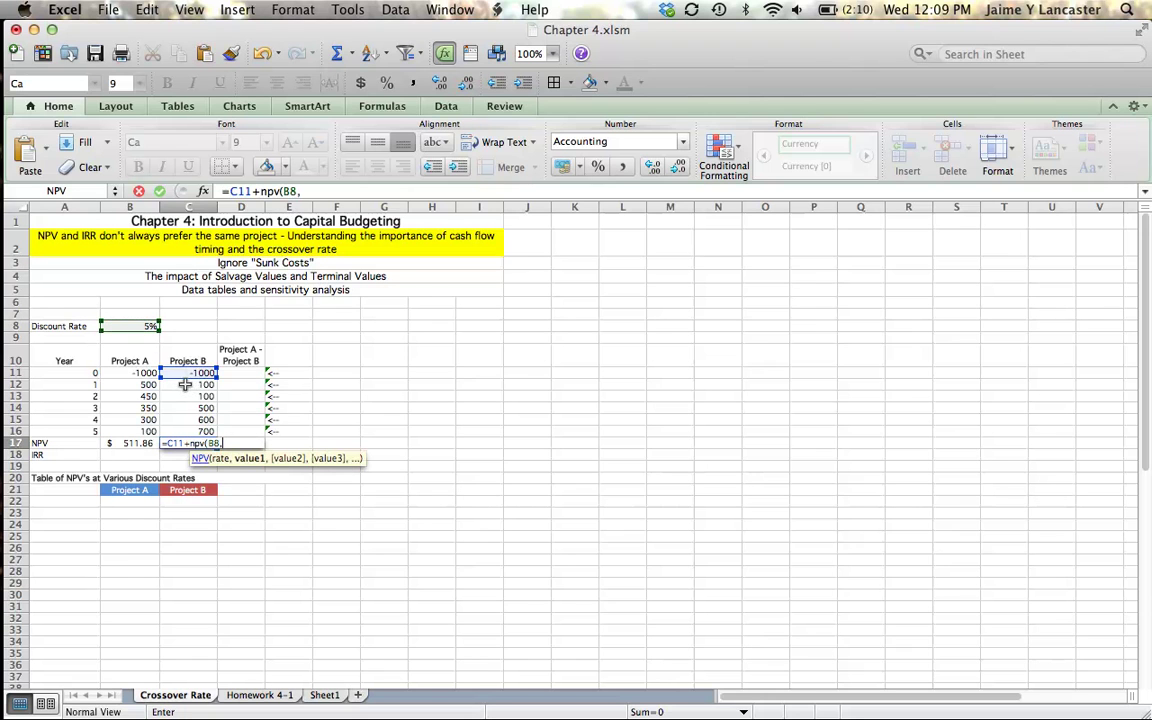
{"action": "left_click_drag", "start_coordinate": [185, 384], "coordinate": [186, 429]}
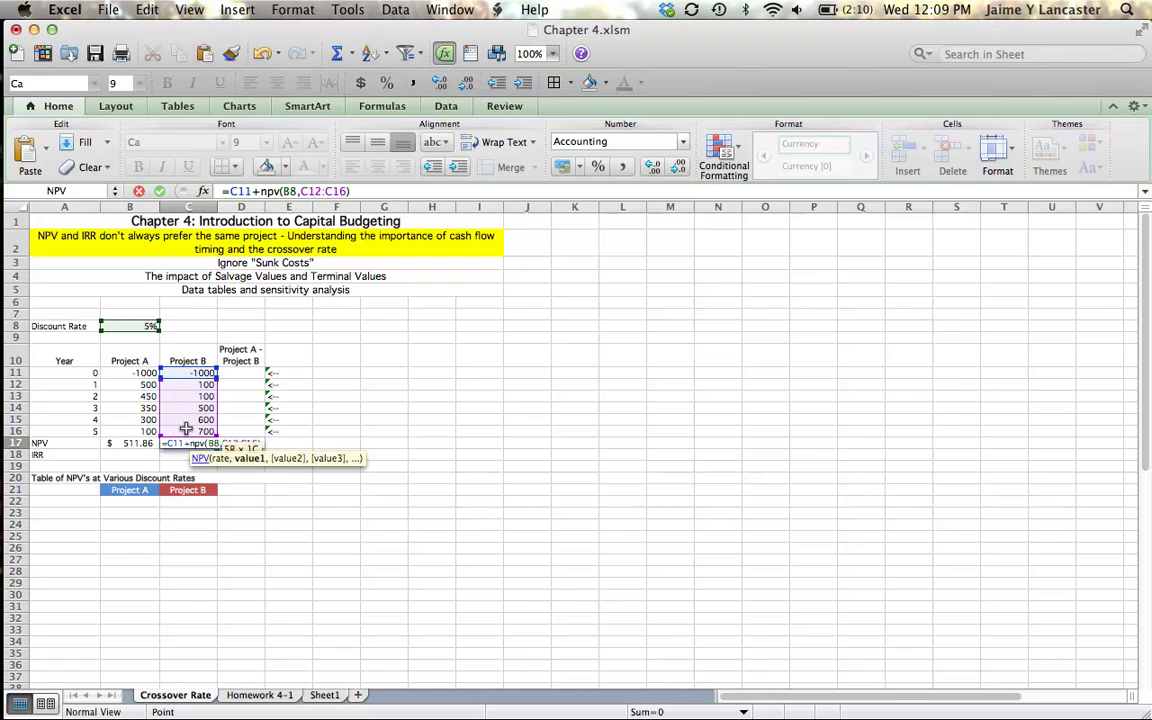
{"action": "key", "text": "Return"}
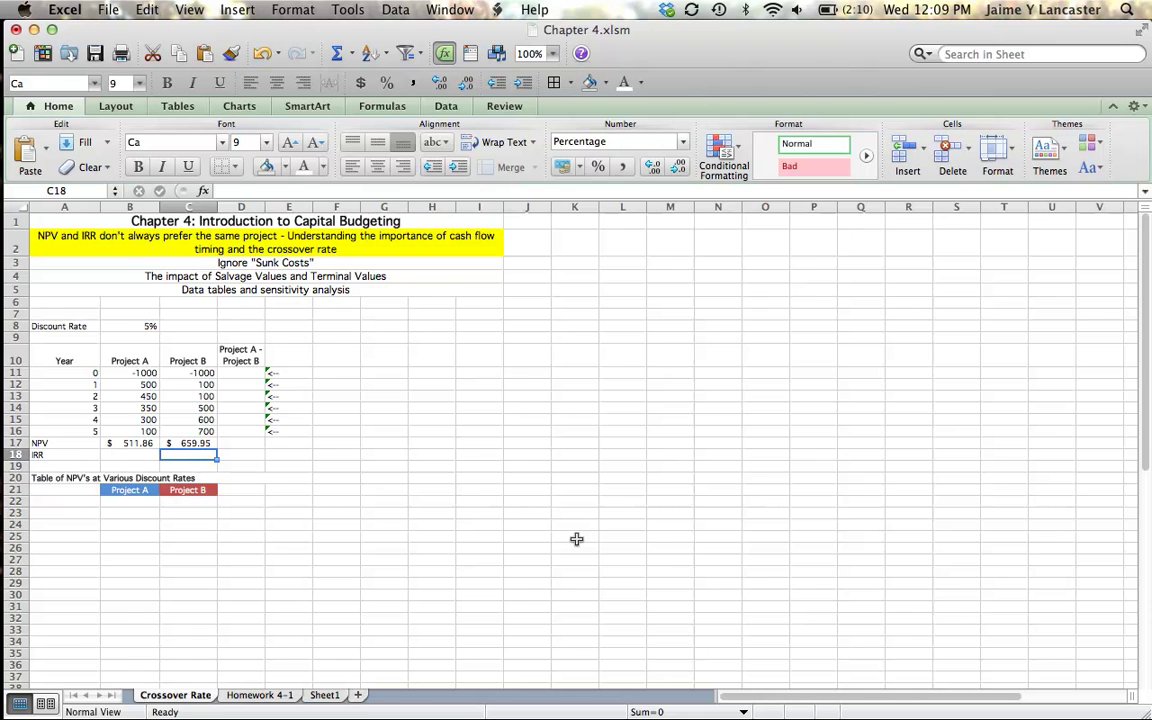
Highlight Project B's NPV in C17 with the standard yellow fill.
{"action": "left_click", "coordinate": [182, 446]}
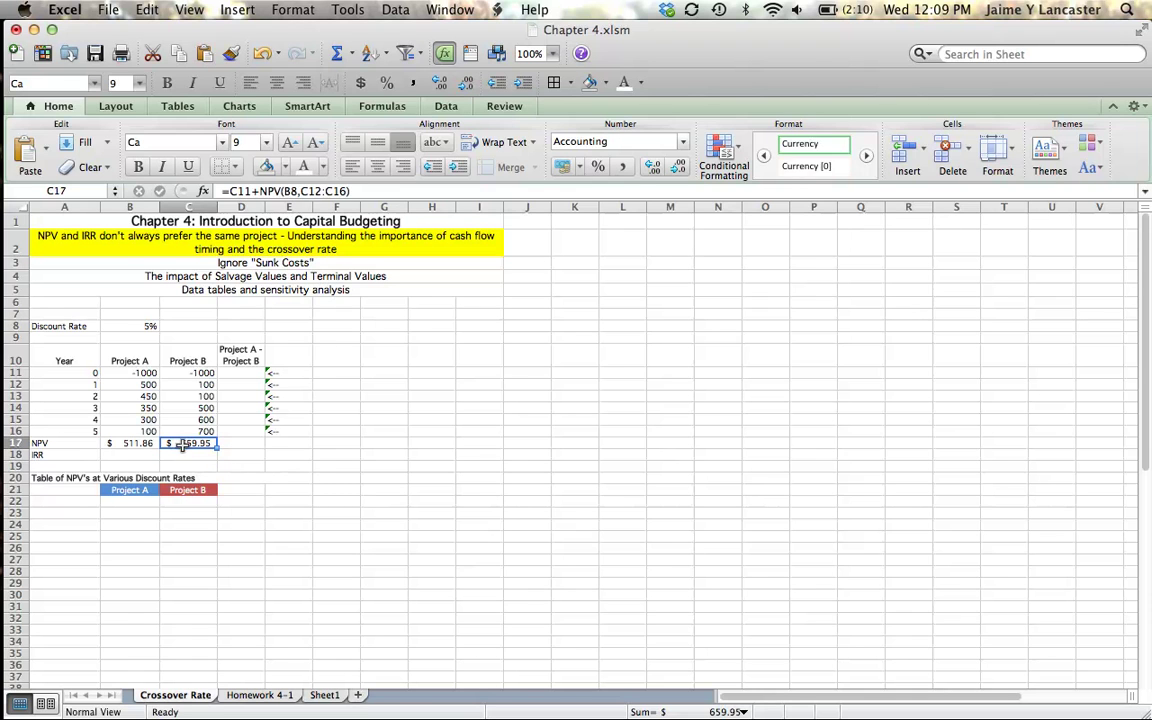
{"action": "left_click", "coordinate": [285, 167]}
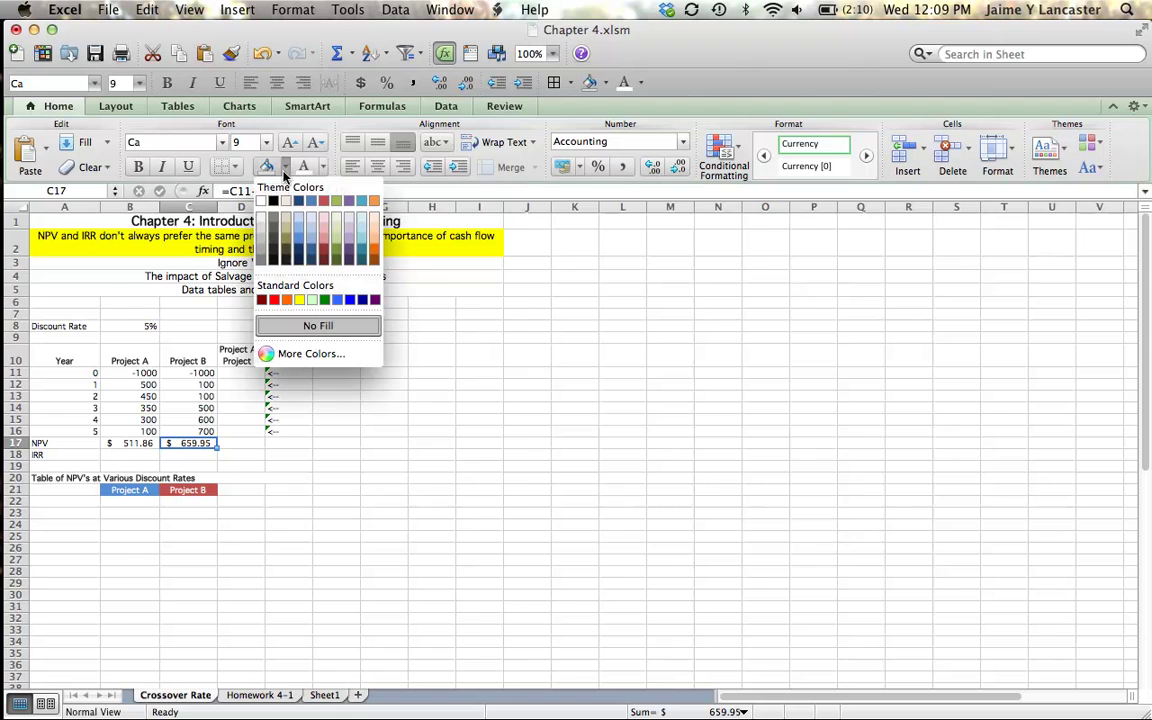
{"action": "left_click", "coordinate": [299, 300]}
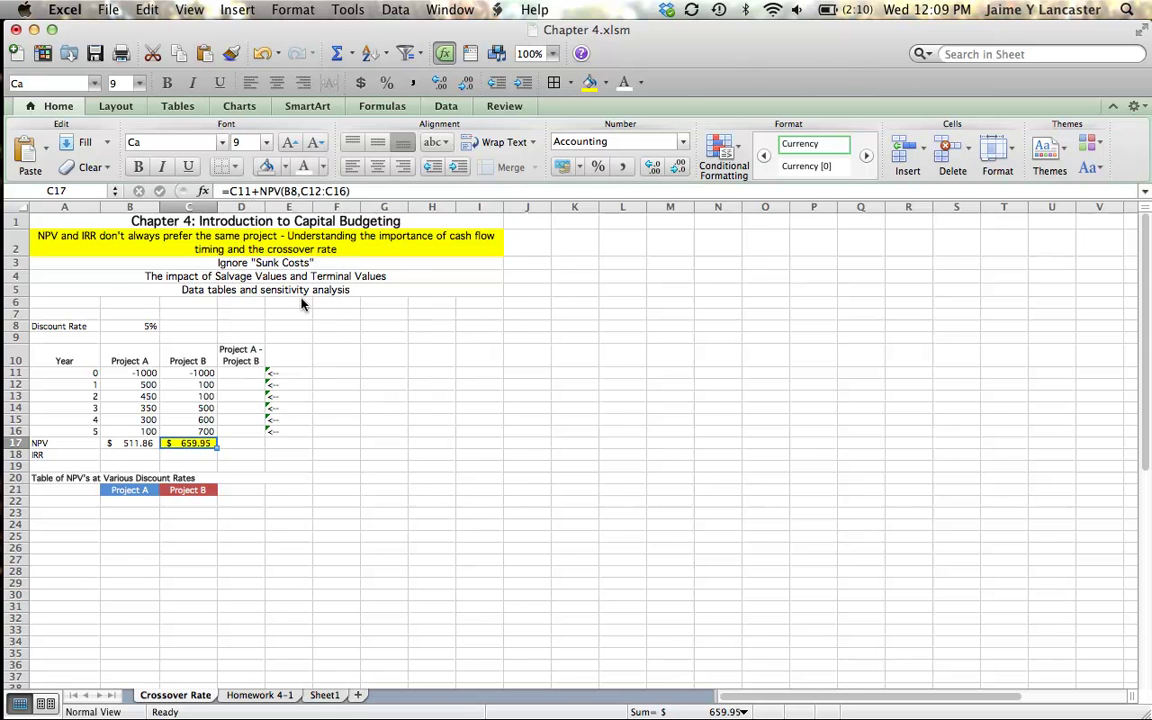
{"action": "left_click", "coordinate": [340, 468]}
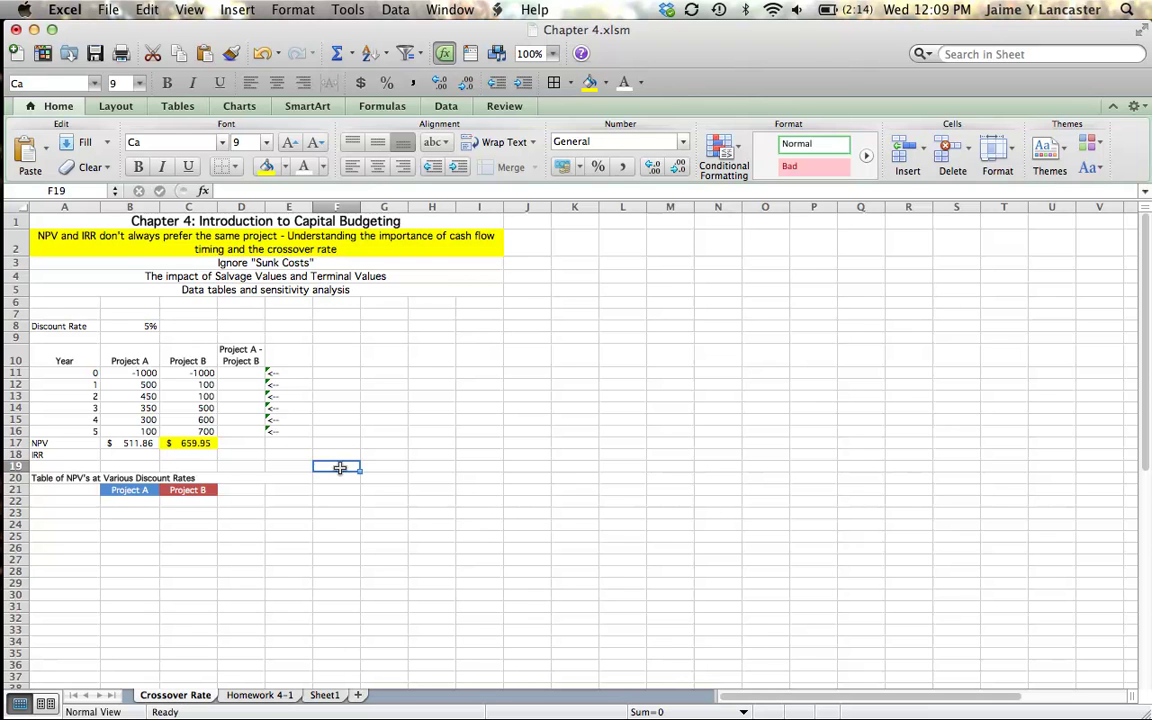
Calculate Project A's IRR in B18 with the formula =IRR(B11:B16).
{"action": "left_click", "coordinate": [127, 454]}
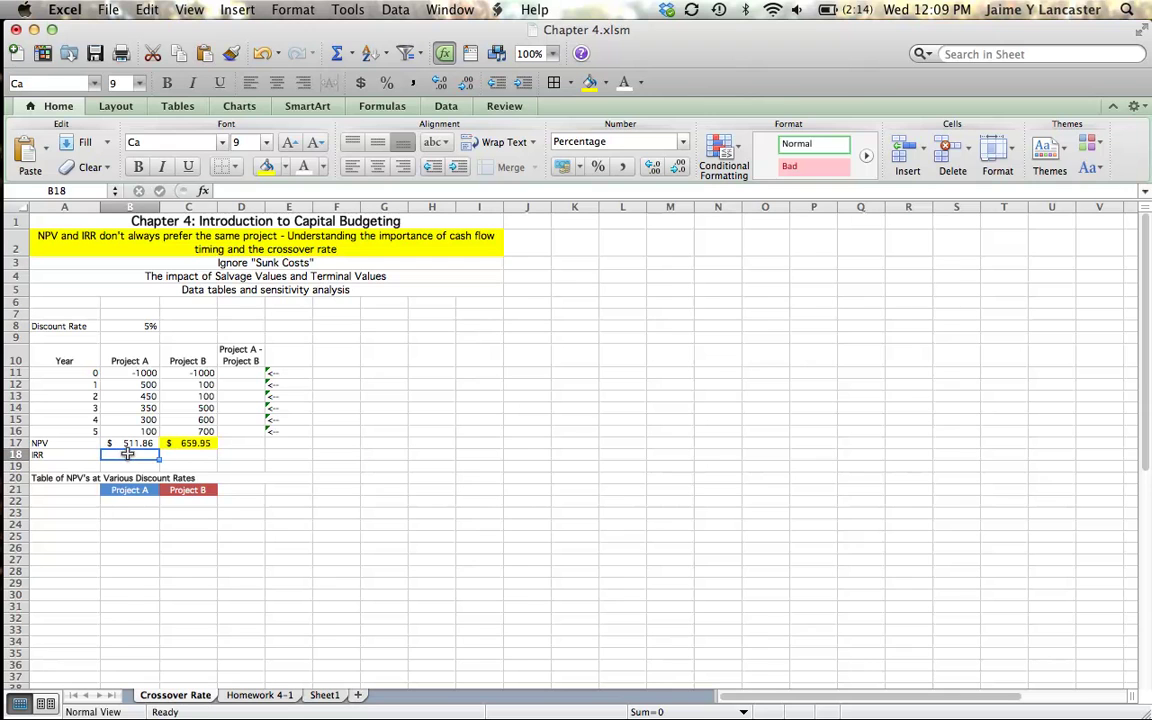
{"action": "type", "text": "=irr("}
{"action": "left_click", "coordinate": [145, 383]}
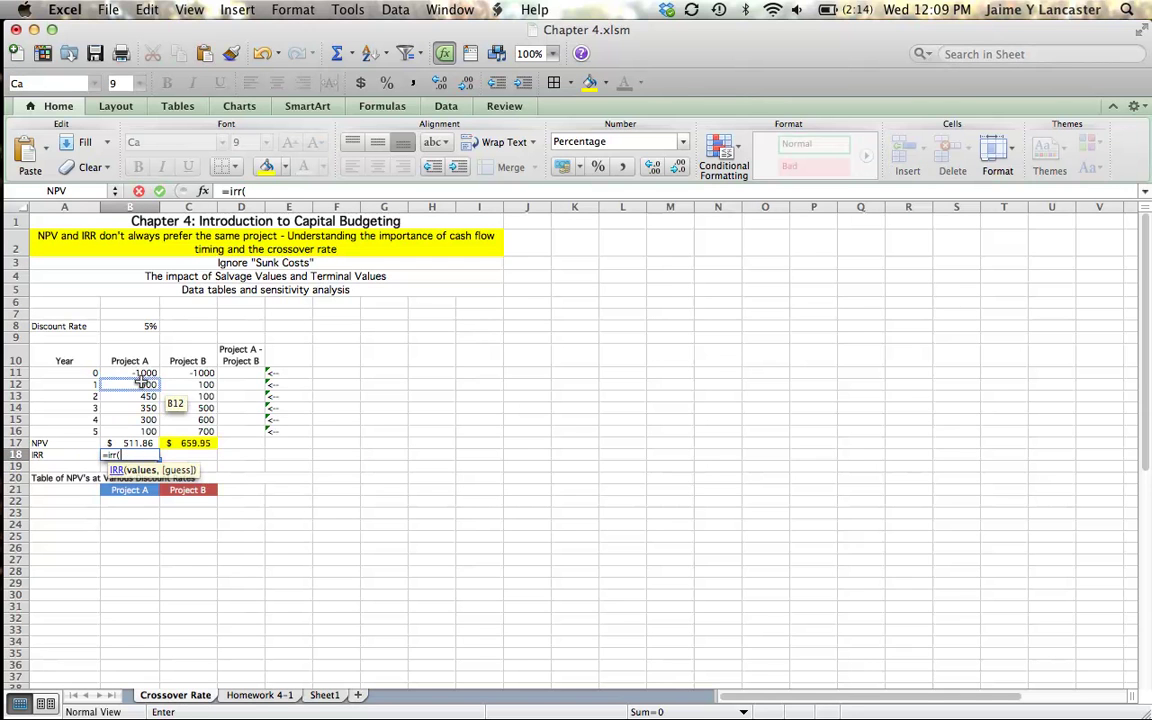
{"action": "left_click_drag", "start_coordinate": [141, 373], "coordinate": [142, 437]}
{"action": "key", "text": "Return"}
Copy the IRR formula from B18 across to C18 for Project B.
{"action": "left_click", "coordinate": [140, 454]}
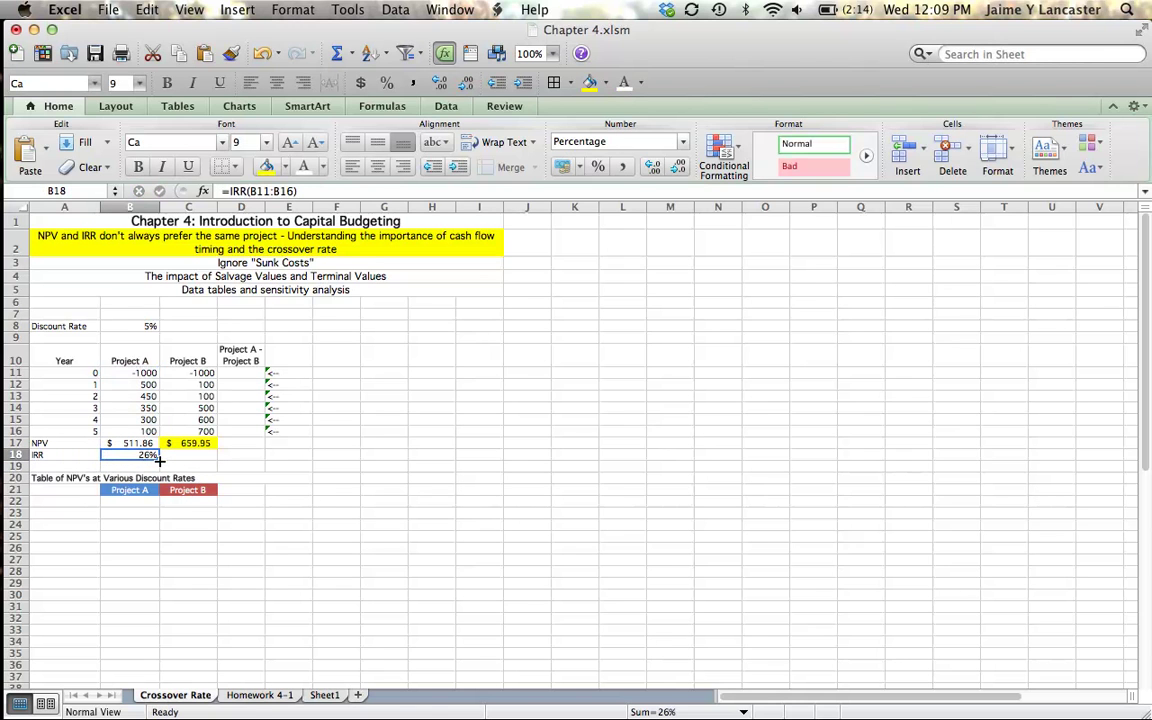
{"action": "left_click_drag", "start_coordinate": [159, 459], "coordinate": [205, 460]}
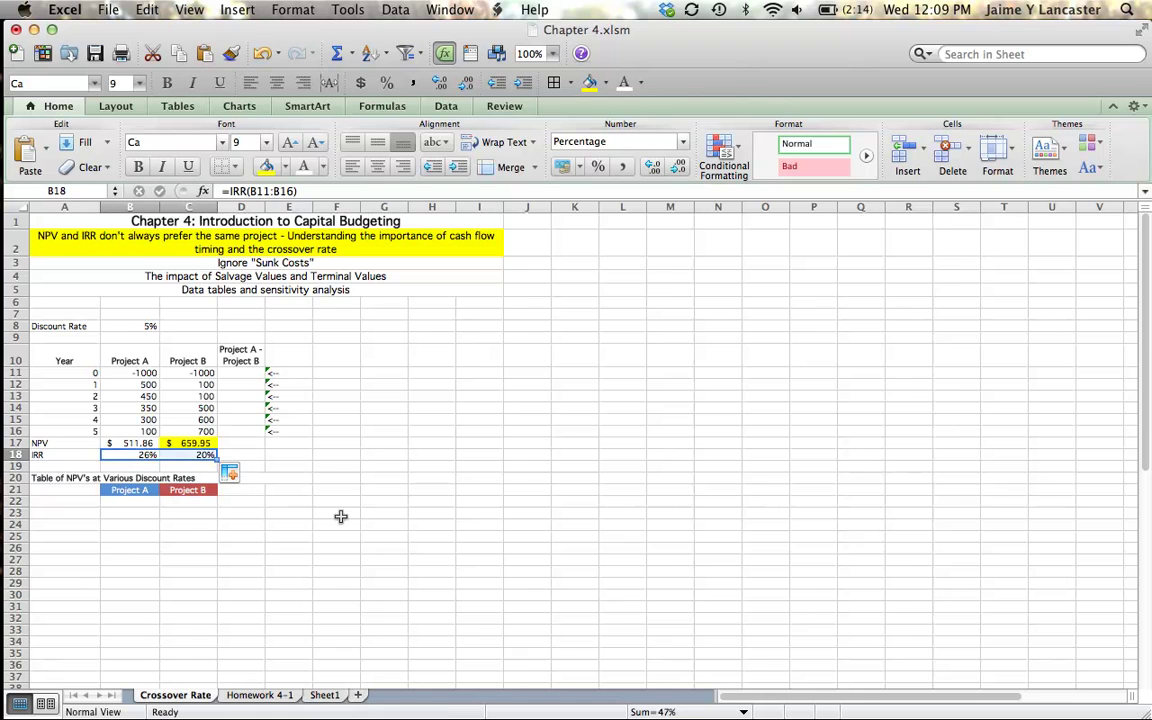
{"action": "left_click", "coordinate": [340, 516]}
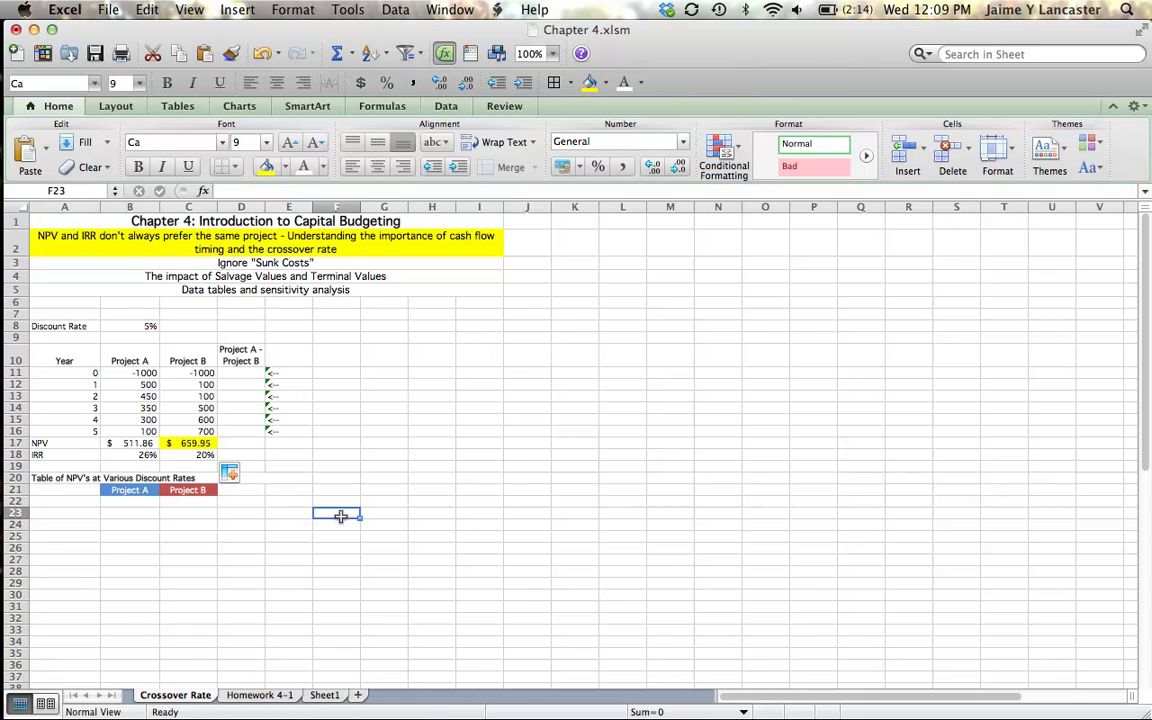
Compare the two projects' IRR cells and highlight Project A's IRR in B18 with yellow fill.
{"action": "left_click", "coordinate": [140, 455]}
{"action": "left_click", "coordinate": [186, 454]}
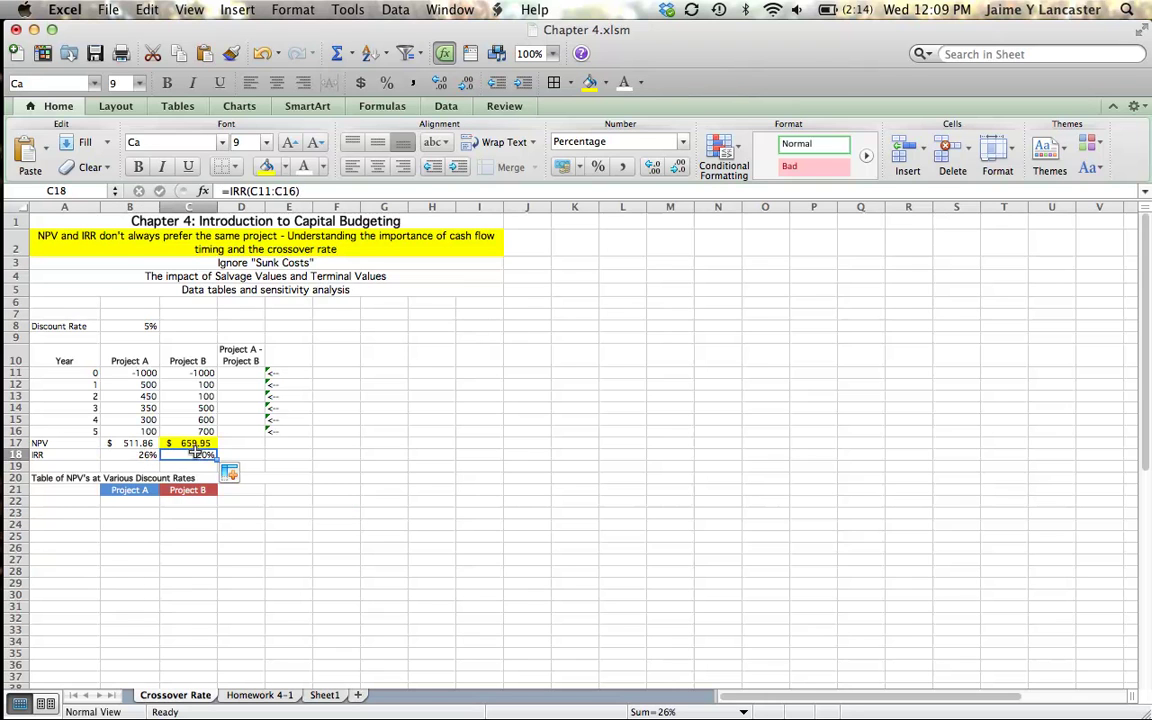
{"action": "left_click", "coordinate": [142, 454]}
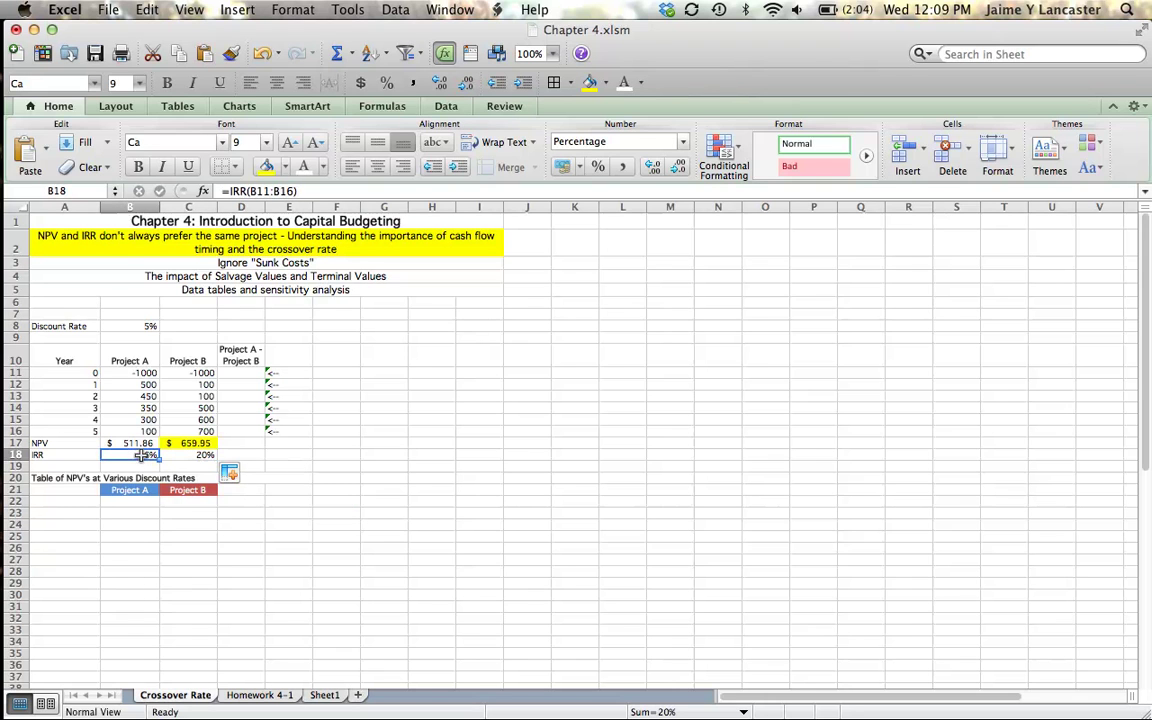
{"action": "left_click", "coordinate": [266, 166]}
{"action": "left_click", "coordinate": [436, 537]}
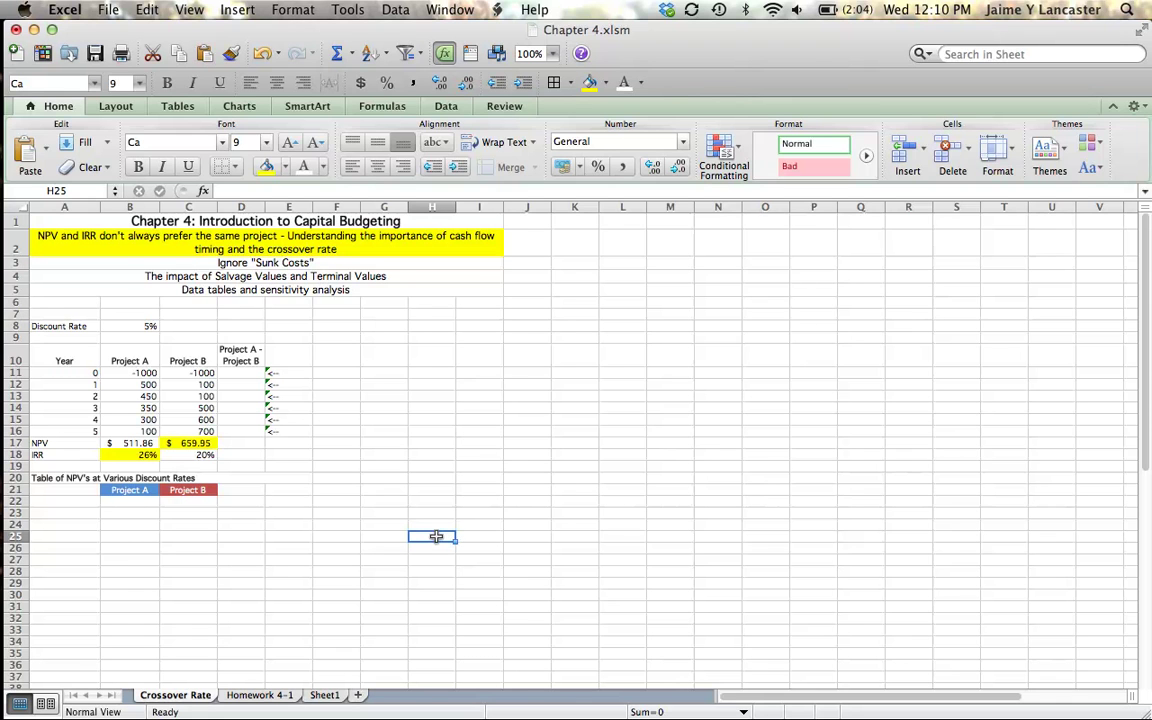
Enter 0% in A22 as the first discount rate of the NPV table.
{"action": "left_click", "coordinate": [62, 501]}
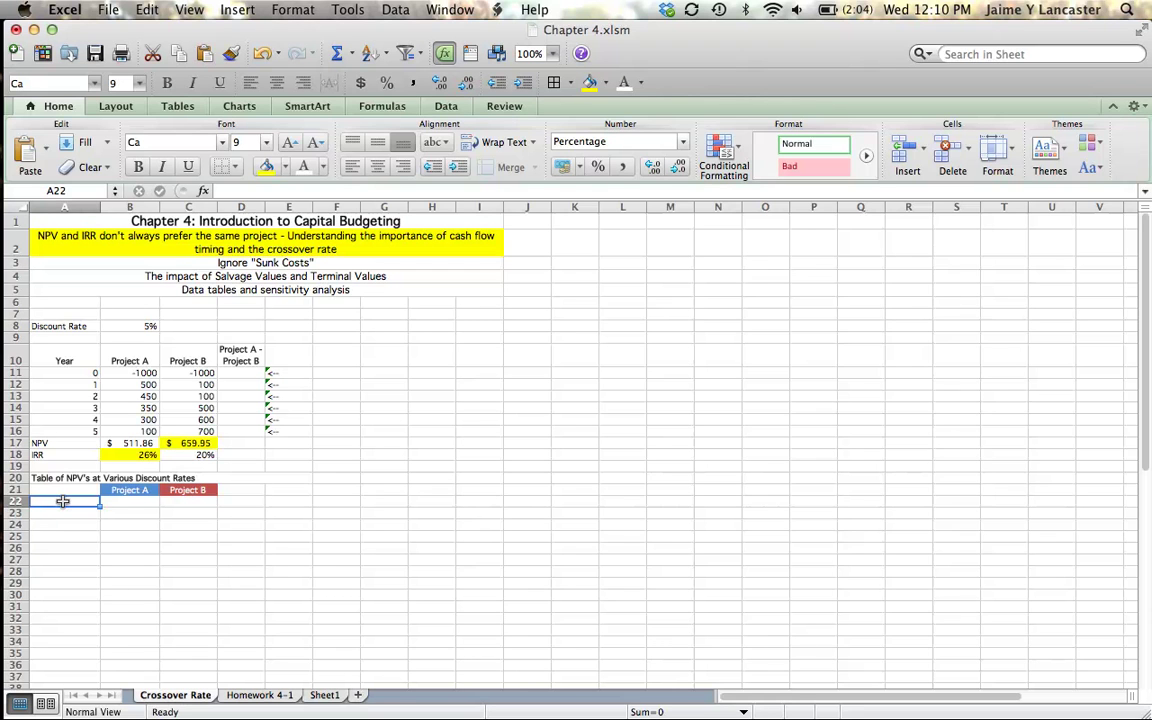
{"action": "type", "text": "0%"}
{"action": "key", "text": "Return"}
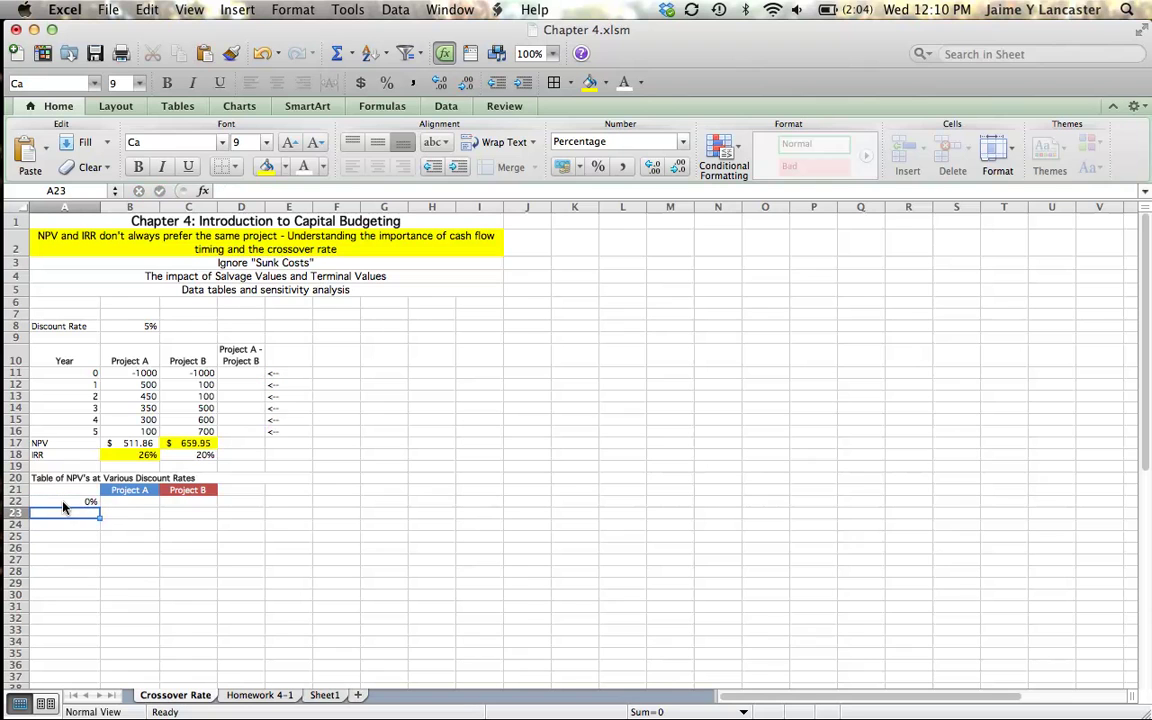
Calculate the second discount rate in A23 with the formula =A22+2%.
{"action": "type", "text": "="}
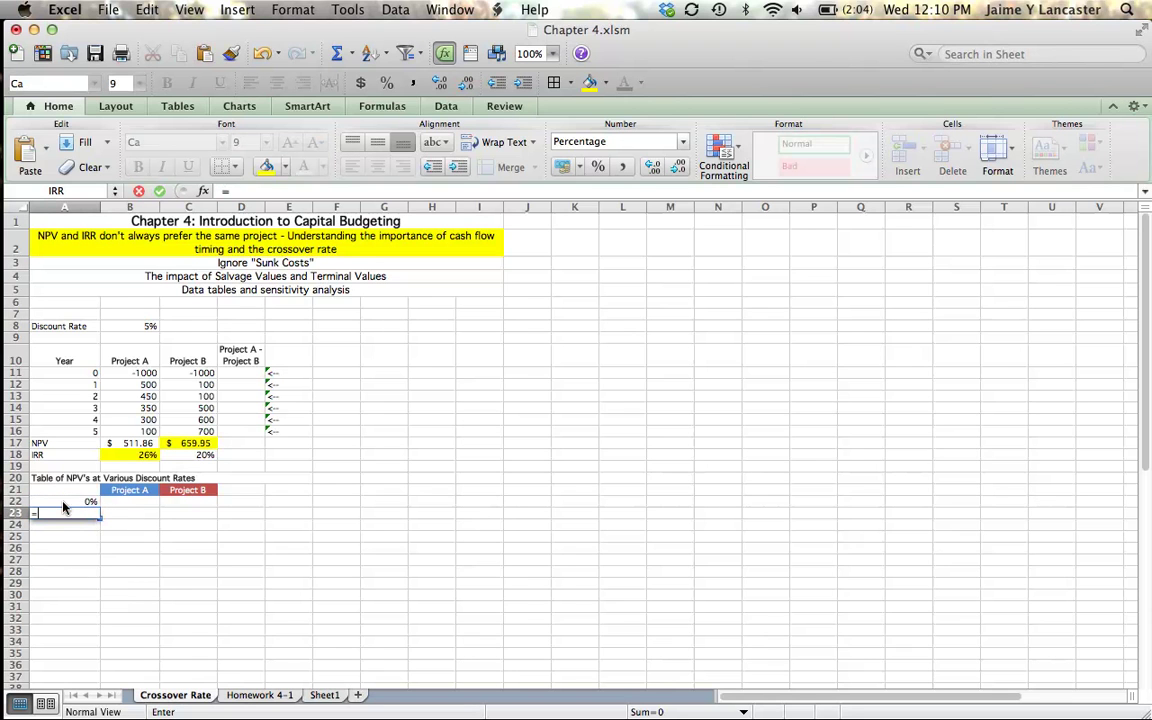
{"action": "left_click", "coordinate": [62, 505]}
{"action": "type", "text": "2"}
{"action": "key", "text": "BackSpace"}
{"action": "key", "text": "BackSpace"}
{"action": "type", "text": "+"}
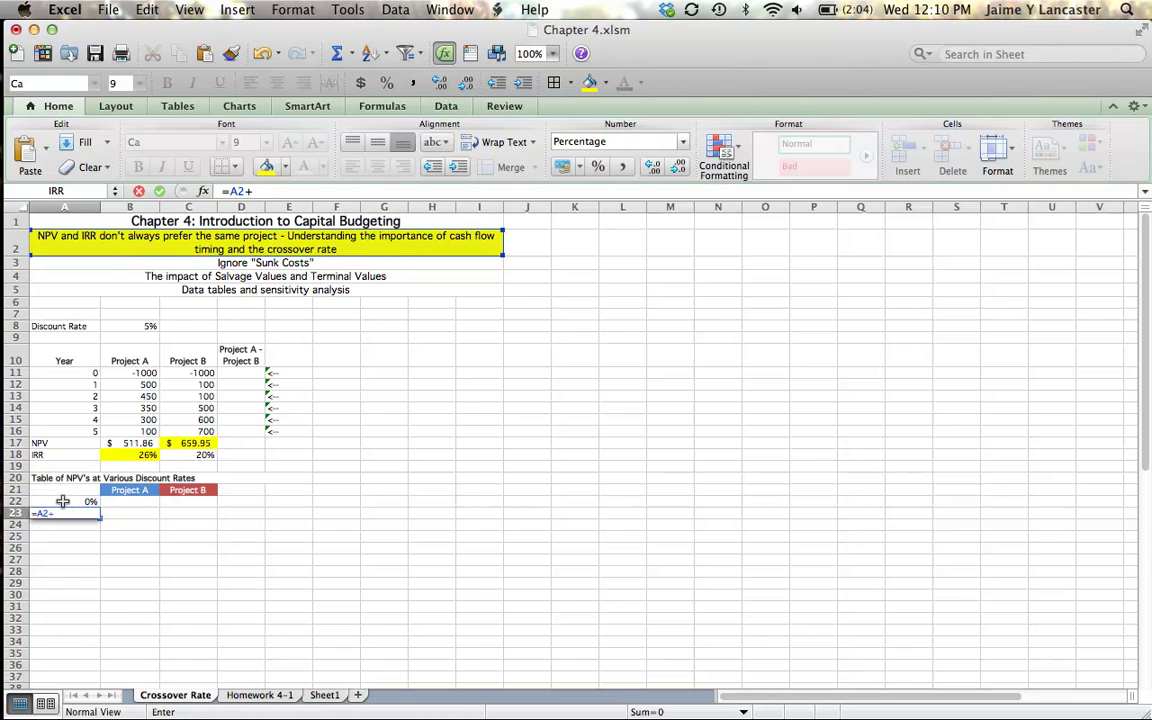
{"action": "type", "text": "2%"}
{"action": "key", "text": "Return"}
{"action": "left_click", "coordinate": [91, 511]}
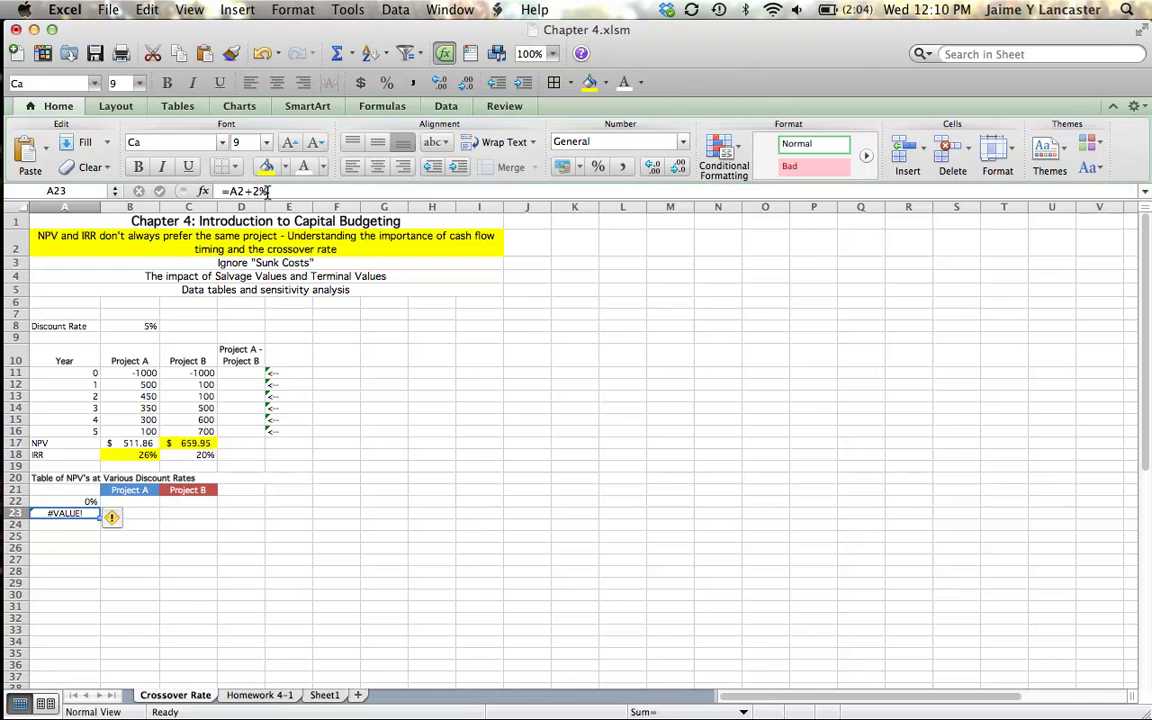
{"action": "left_click", "coordinate": [239, 191]}
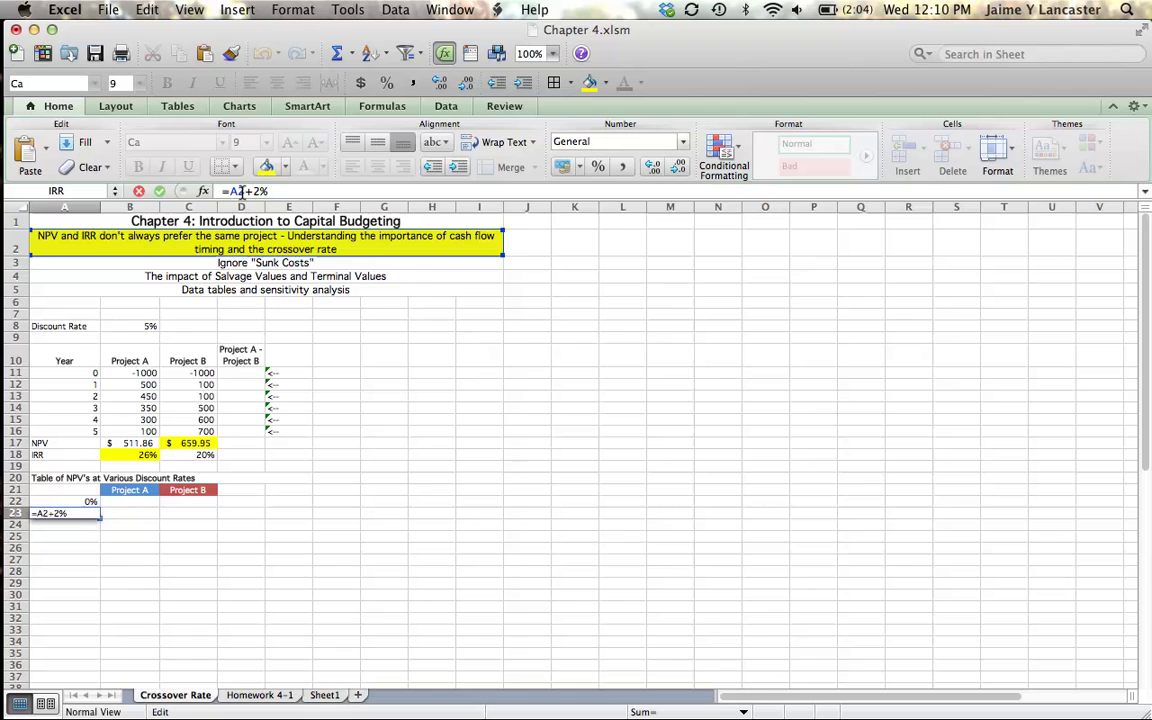
{"action": "type", "text": "2"}
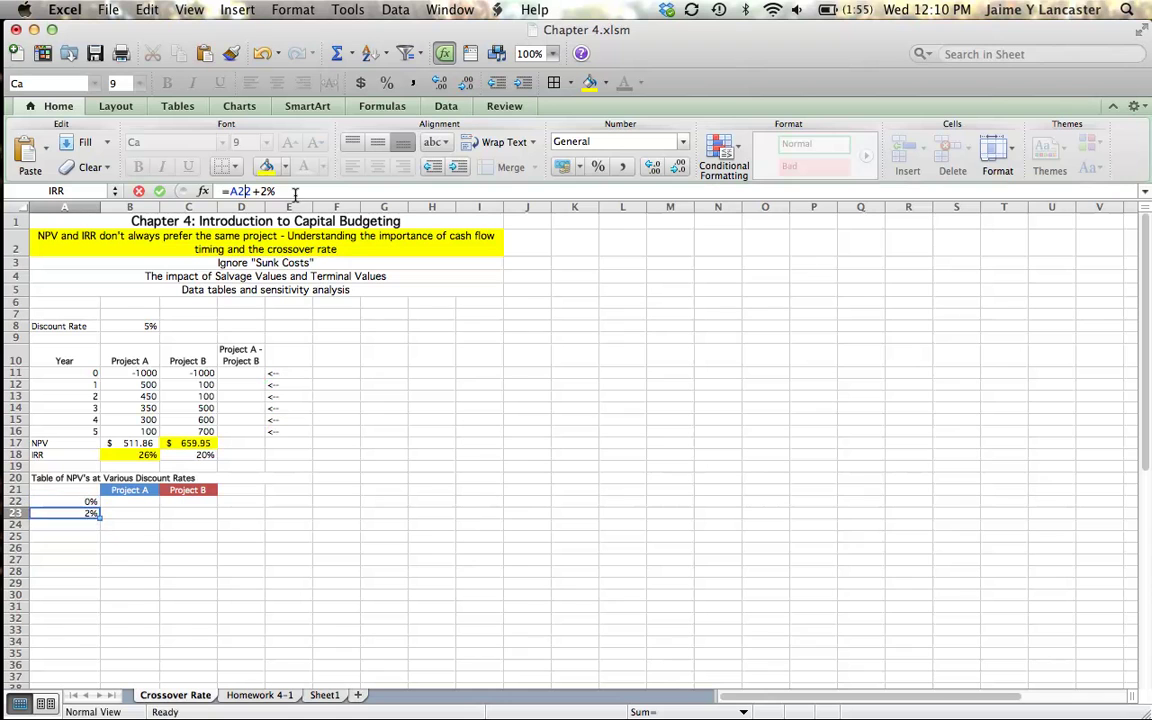
{"action": "key", "text": "Return"}
Fill the rate formula from A23 down to A34 and format A22:A34 as percentages without decimals.
{"action": "left_click", "coordinate": [60, 514]}
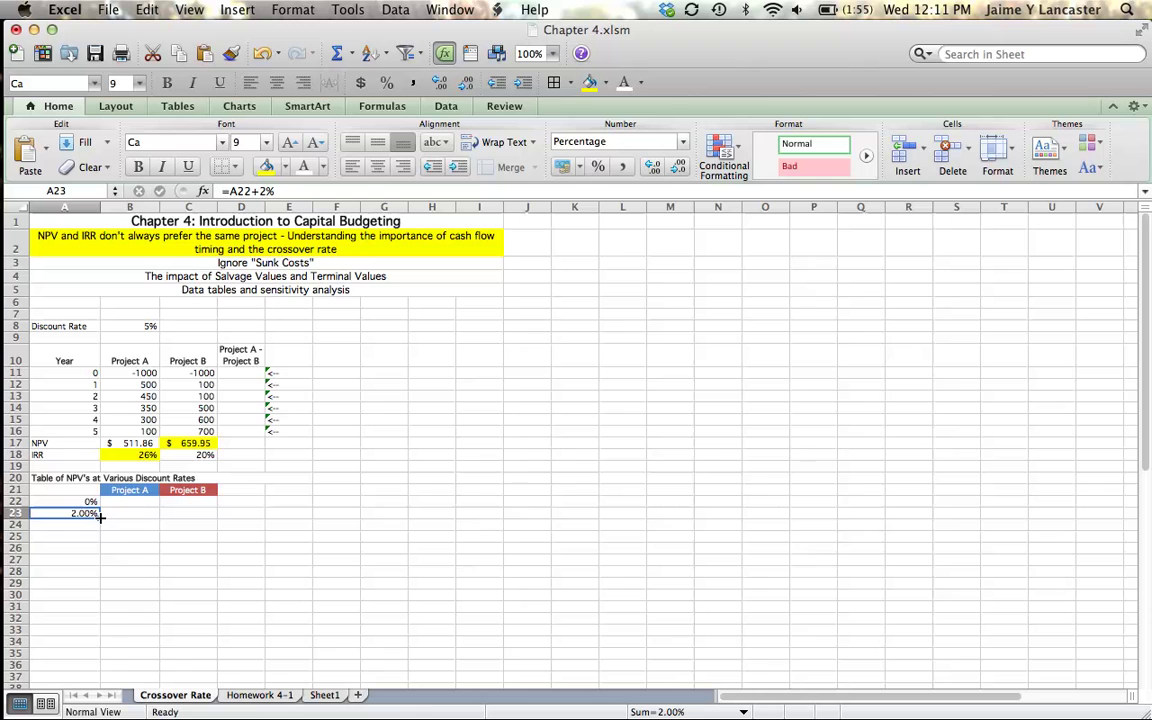
{"action": "left_click_drag", "start_coordinate": [100, 518], "coordinate": [91, 649]}
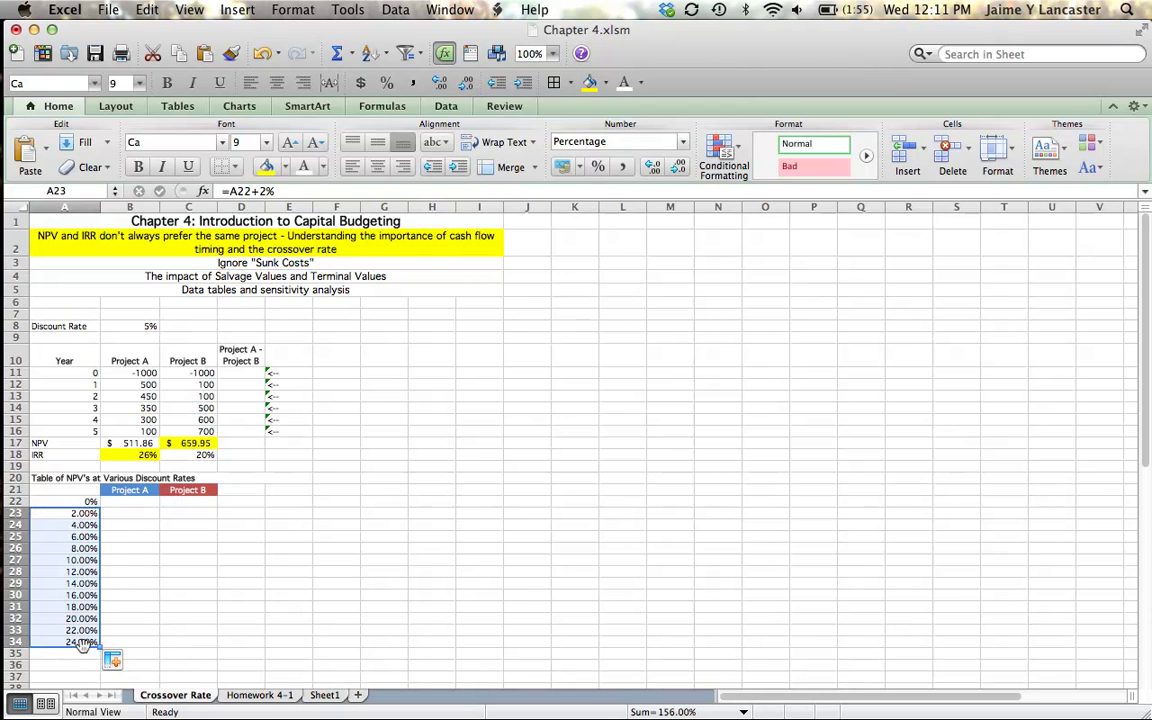
{"action": "left_click", "coordinate": [168, 630]}
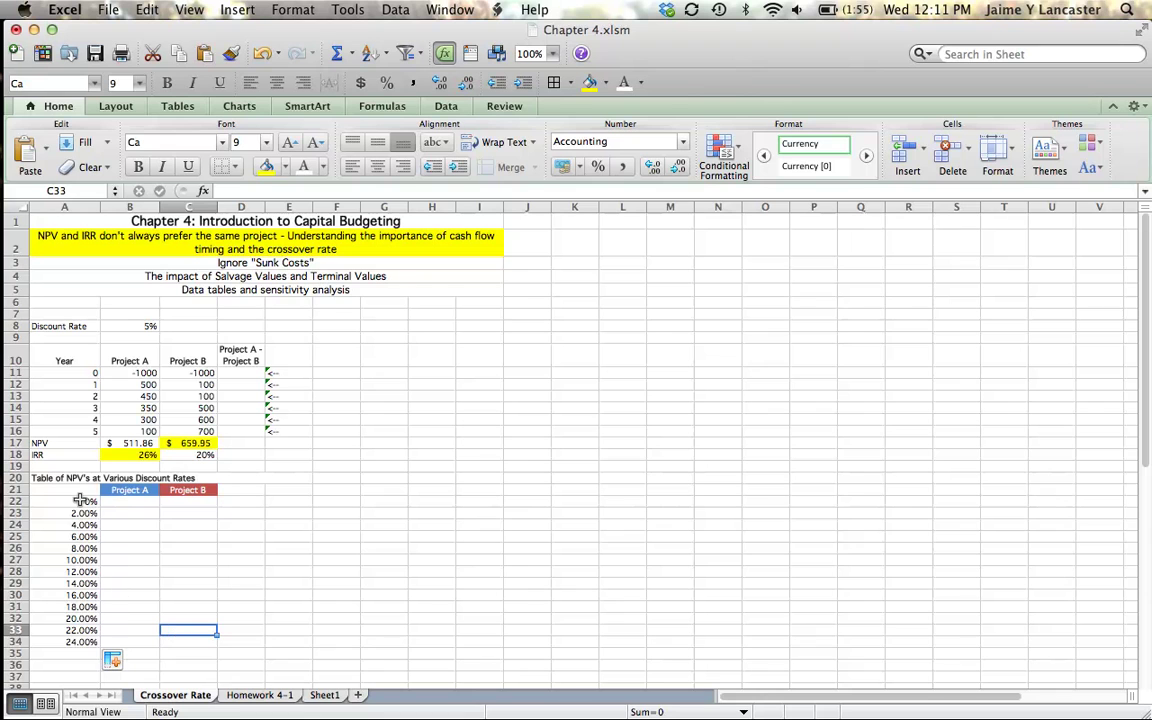
{"action": "left_click_drag", "start_coordinate": [80, 500], "coordinate": [74, 643]}
{"action": "left_click", "coordinate": [598, 166]}
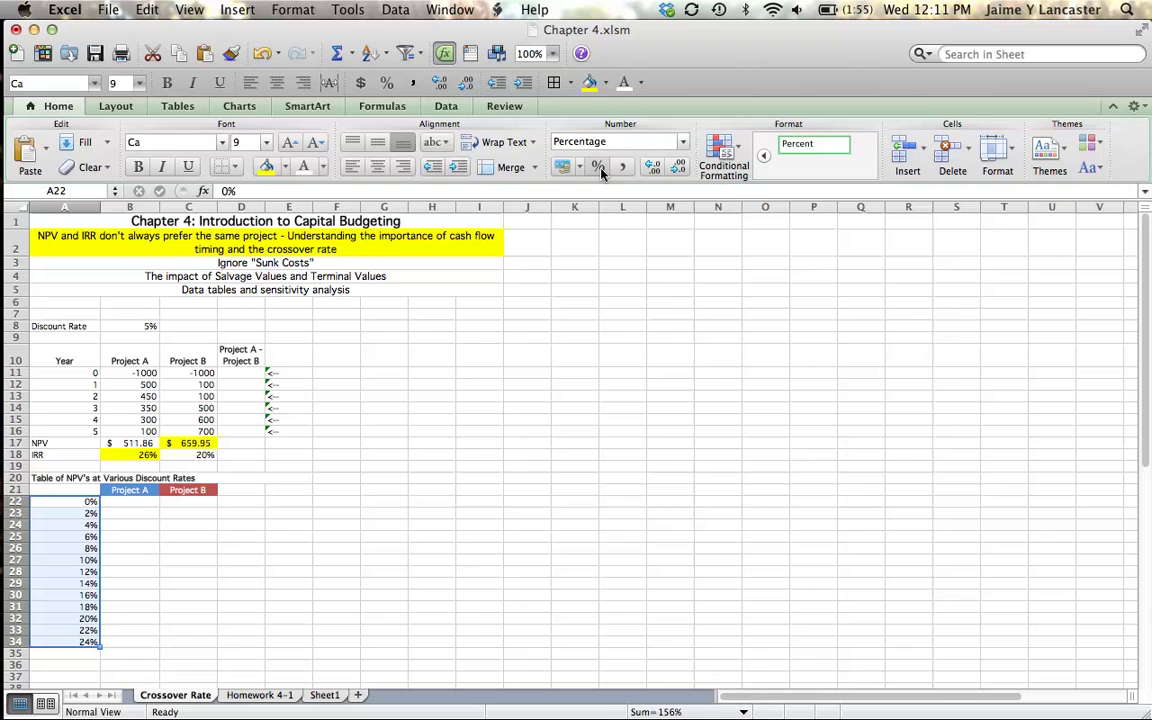
Calculate Project A's NPV at each discount rate by entering =$B$11+NPV(A22,$B$12:$B$16) in B22 and filling it down to B34.
{"action": "left_click", "coordinate": [129, 503]}
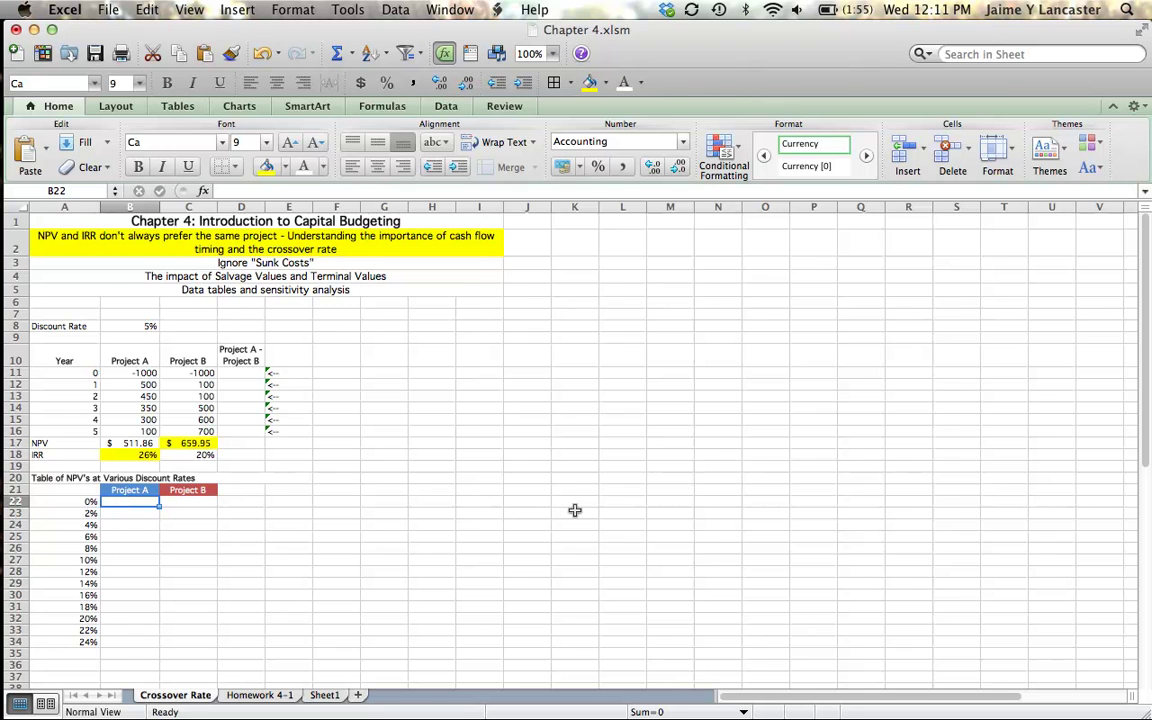
{"action": "type", "text": "="}
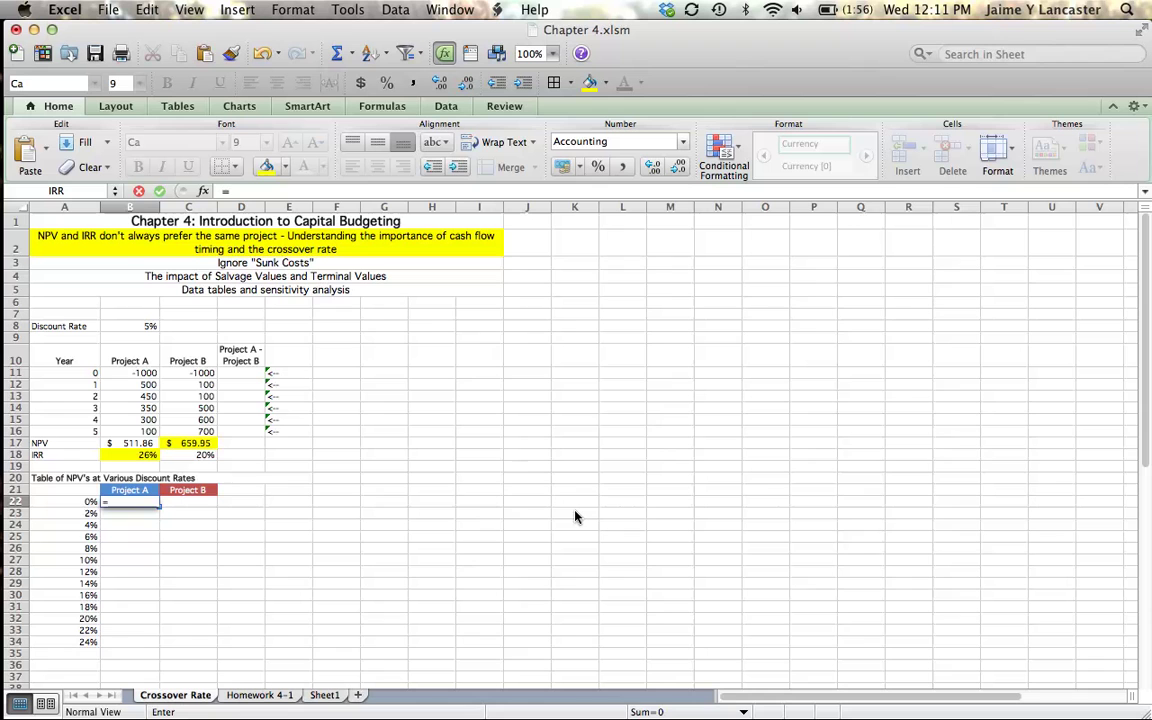
{"action": "left_click", "coordinate": [100, 407]}
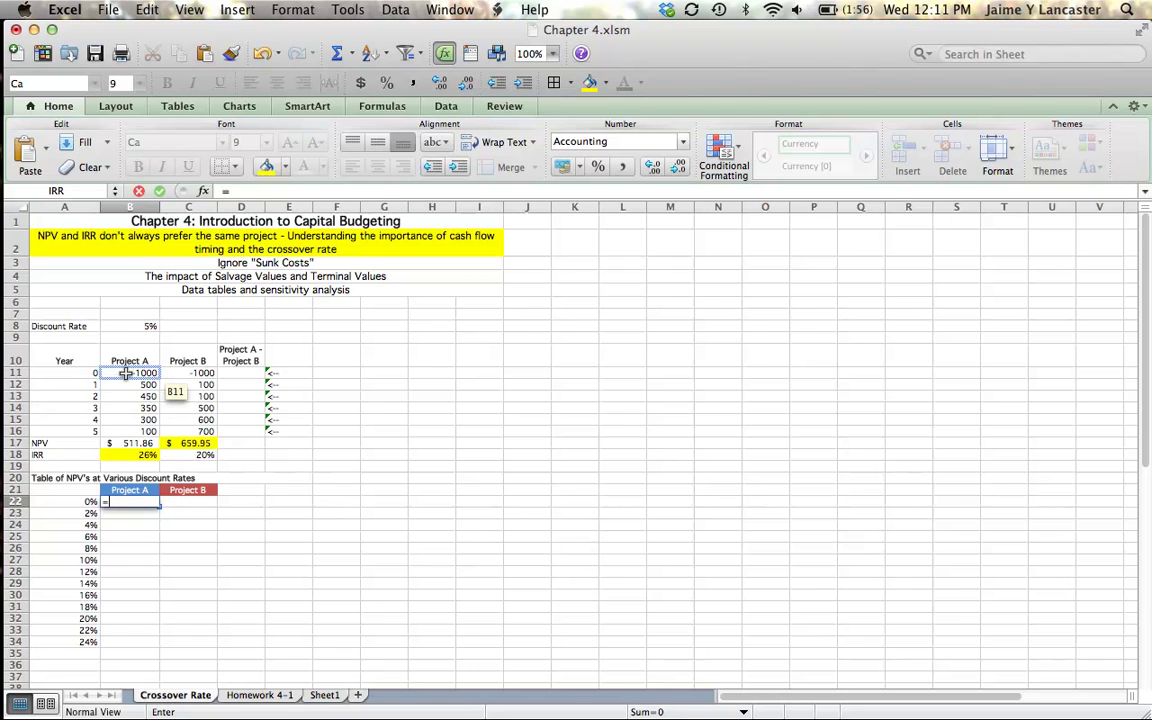
{"action": "left_click", "coordinate": [127, 376]}
{"action": "key", "text": "F4"}
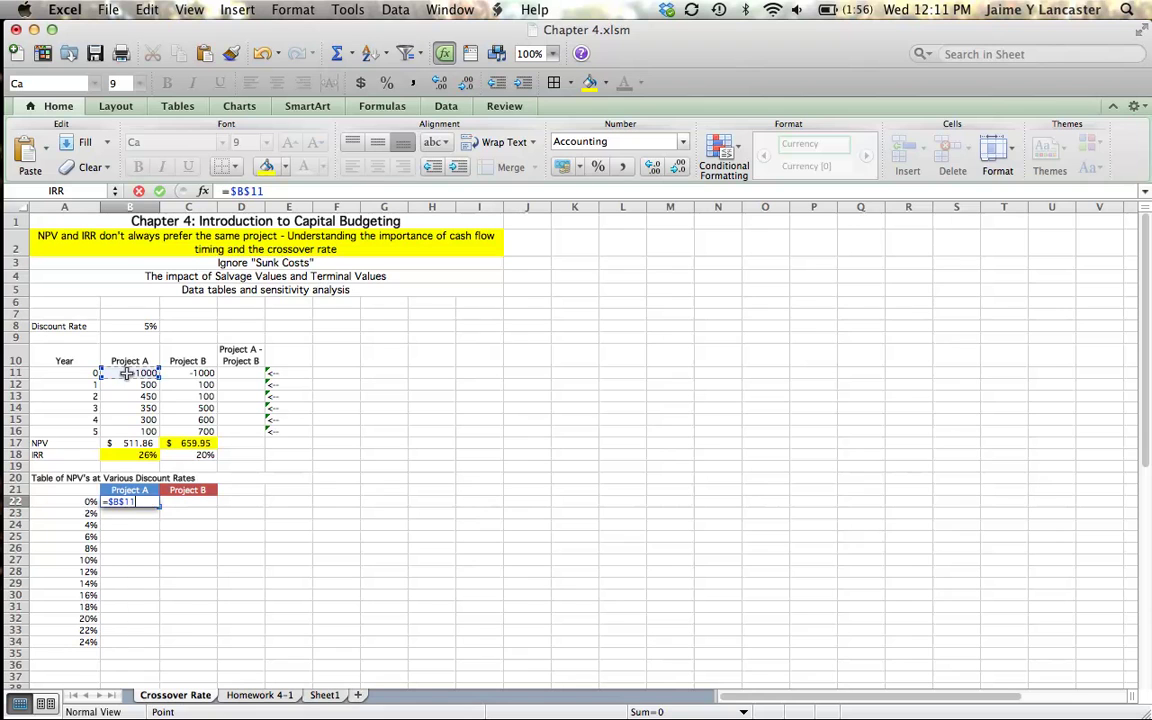
{"action": "type", "text": "+npv("}
{"action": "left_click", "coordinate": [68, 502]}
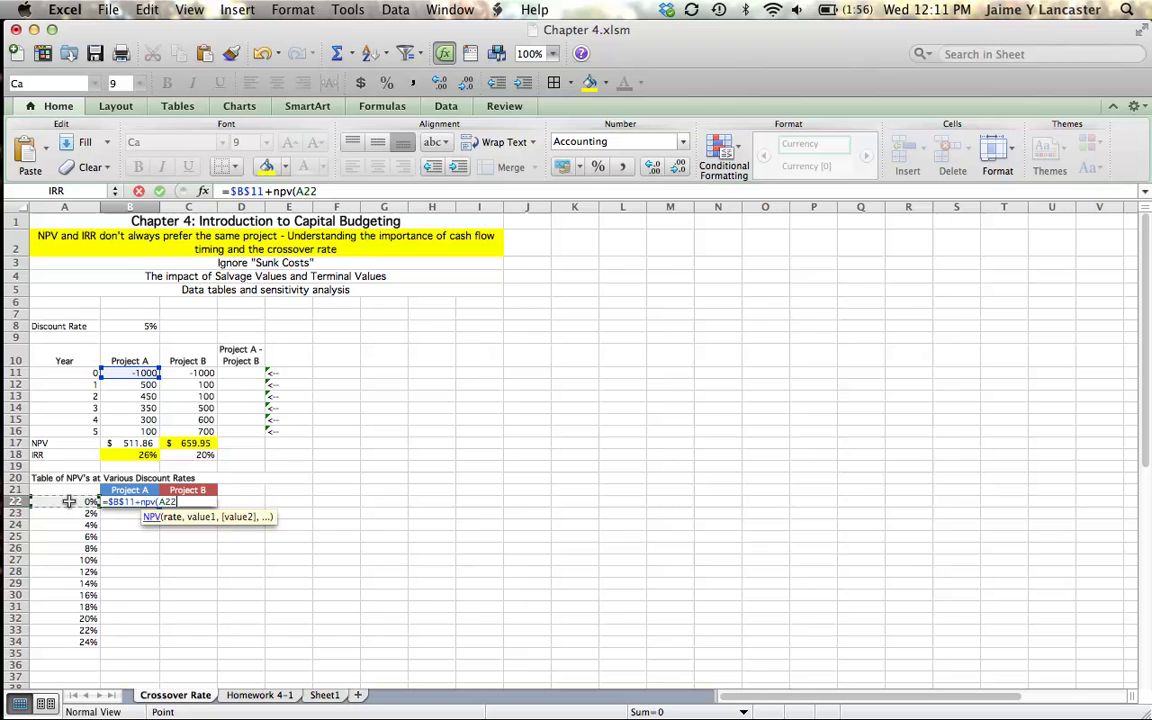
{"action": "type", "text": ","}
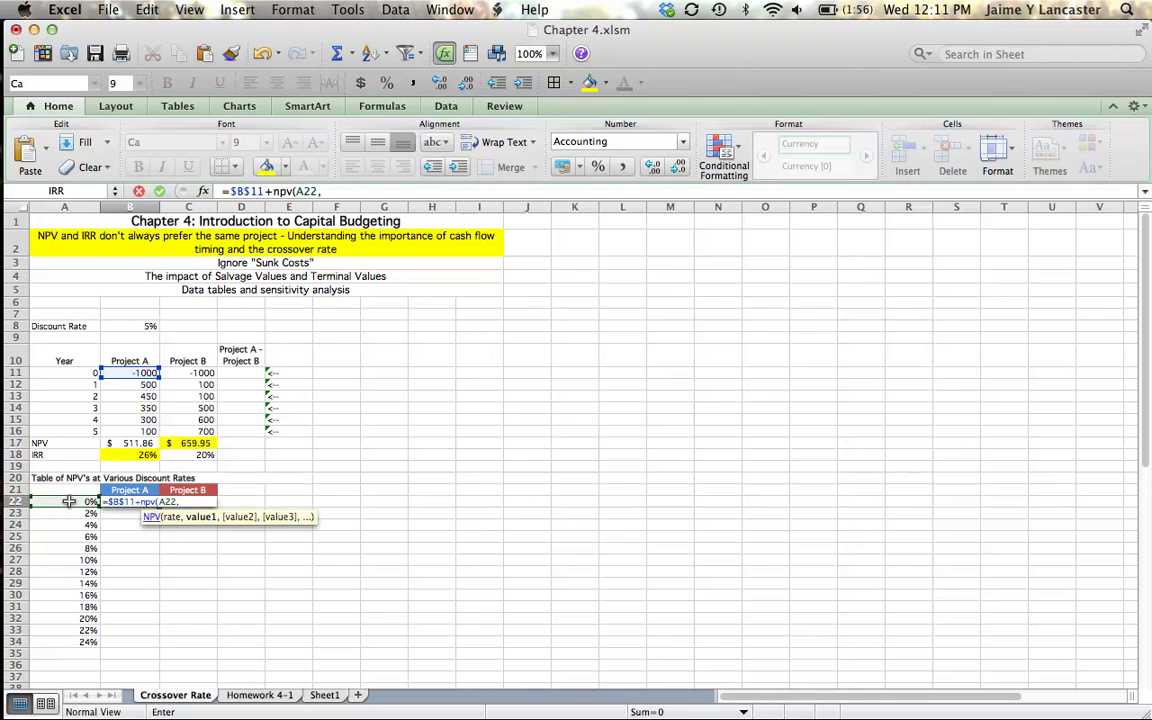
{"action": "left_click_drag", "start_coordinate": [146, 384], "coordinate": [145, 428]}
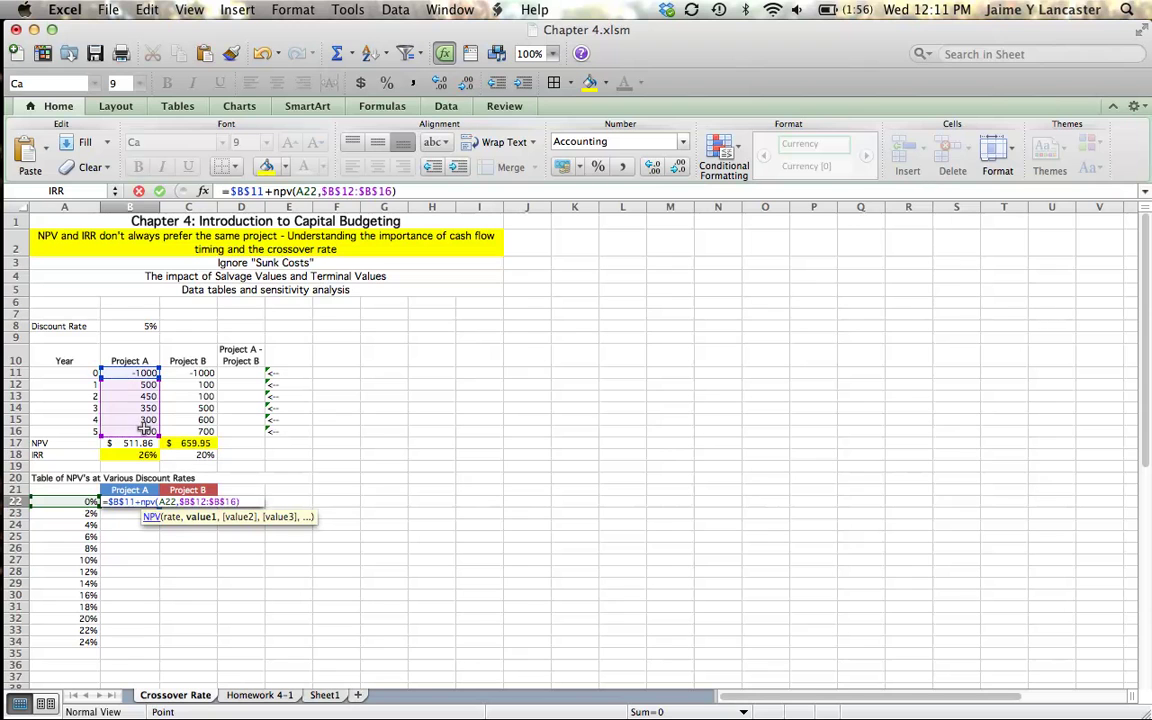
{"action": "type", "text": ")"}
{"action": "key", "text": "Return"}
{"action": "left_click", "coordinate": [135, 501]}
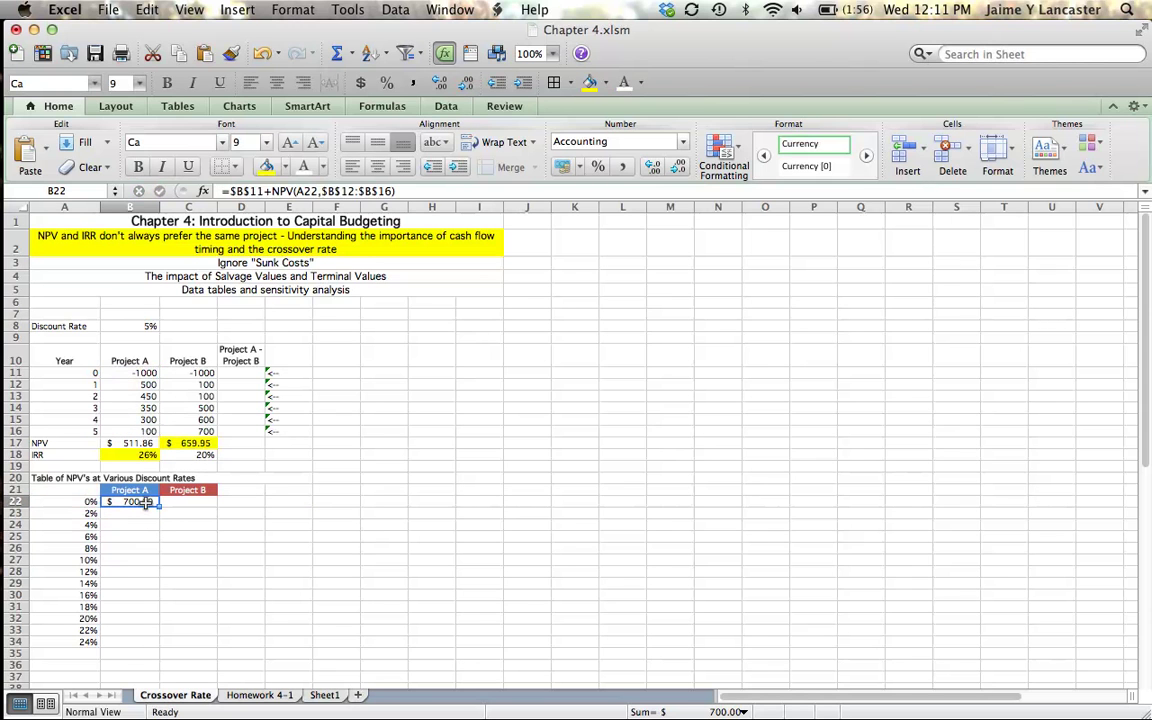
{"action": "double_click", "coordinate": [158, 506]}
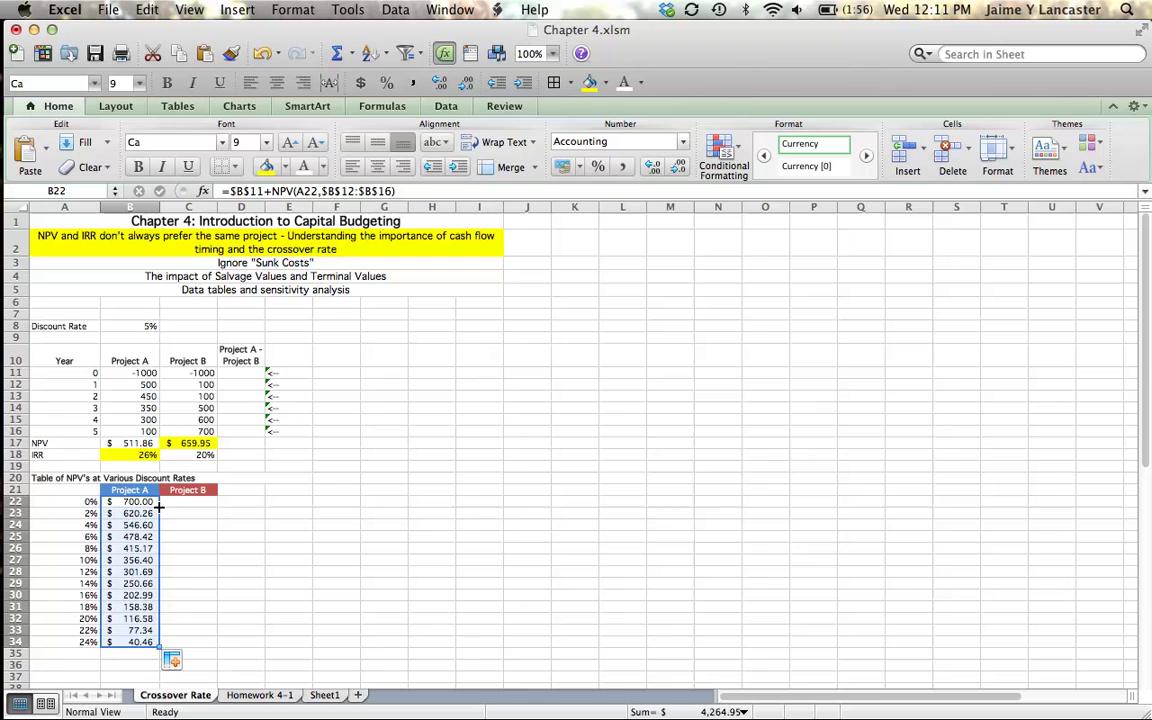
Calculate Project B's NPV at each discount rate by entering =$C$11+NPV(A22,$C$12:$C$16) in C22 and filling it down to C34.
{"action": "left_click", "coordinate": [190, 501]}
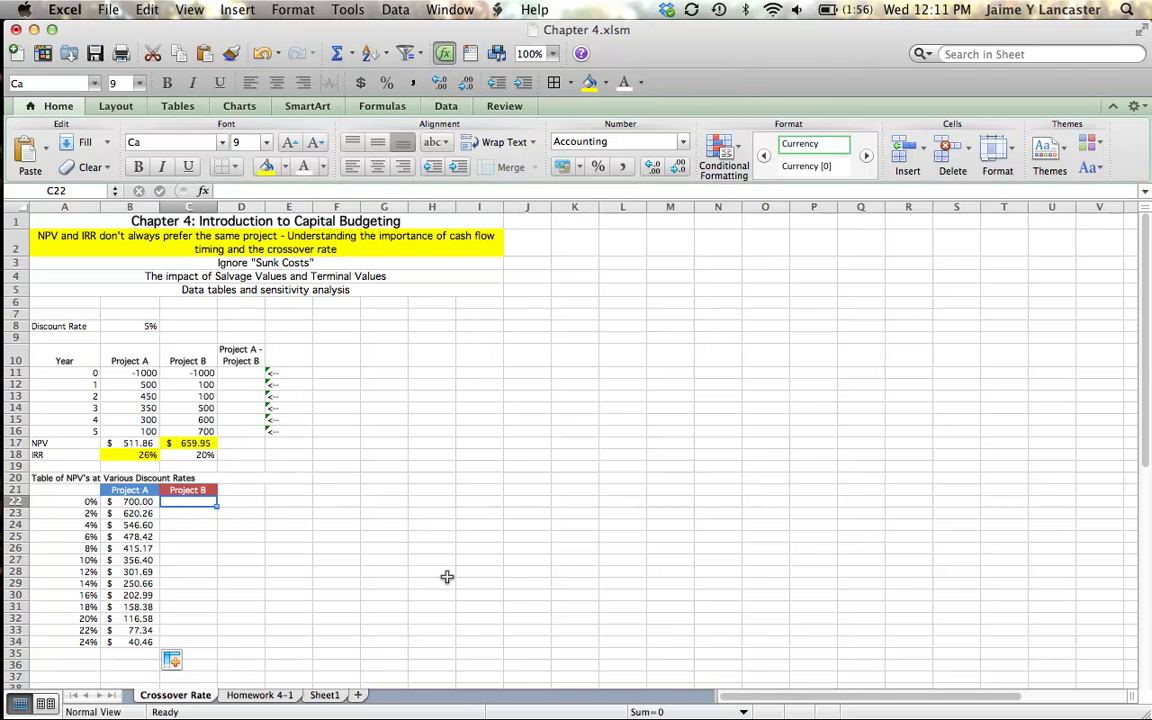
{"action": "type", "text": "="}
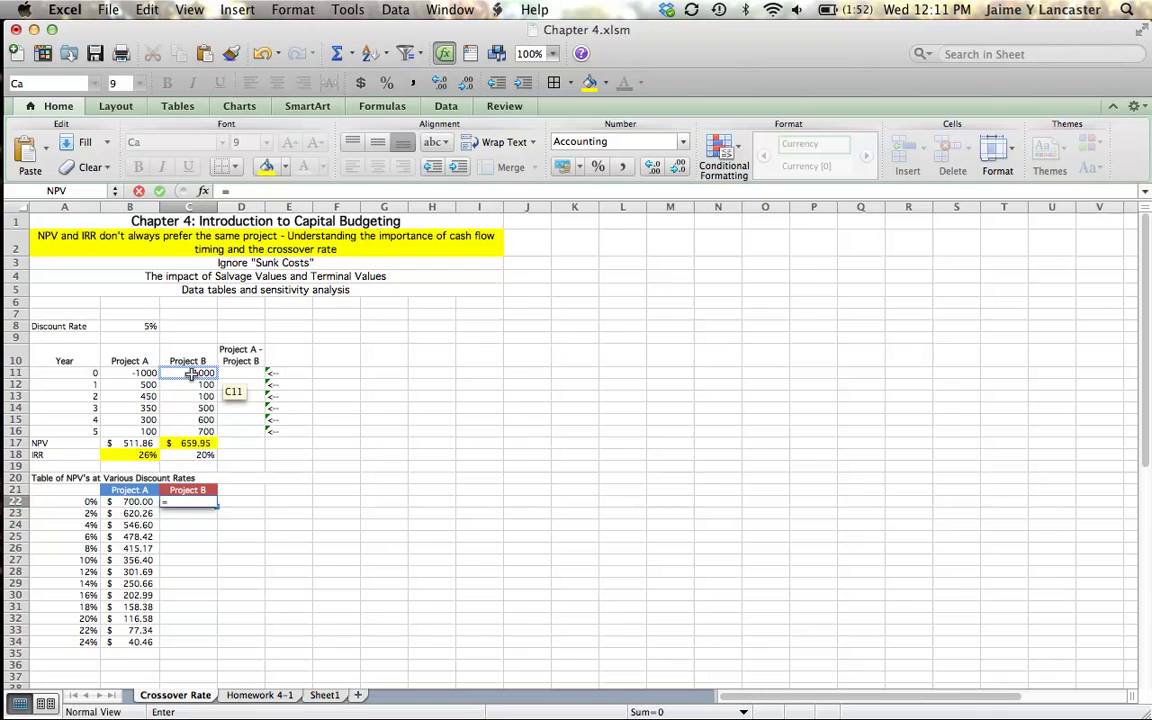
{"action": "left_click", "coordinate": [191, 373]}
{"action": "key", "text": "super+t"}
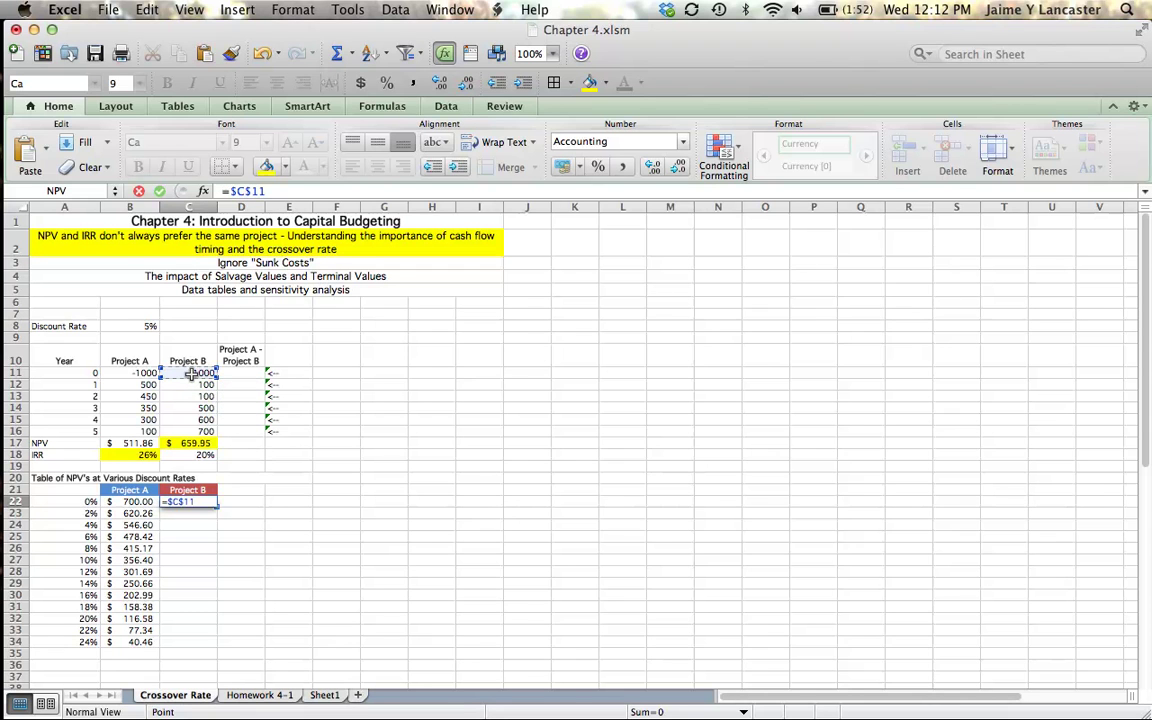
{"action": "type", "text": "+npv"}
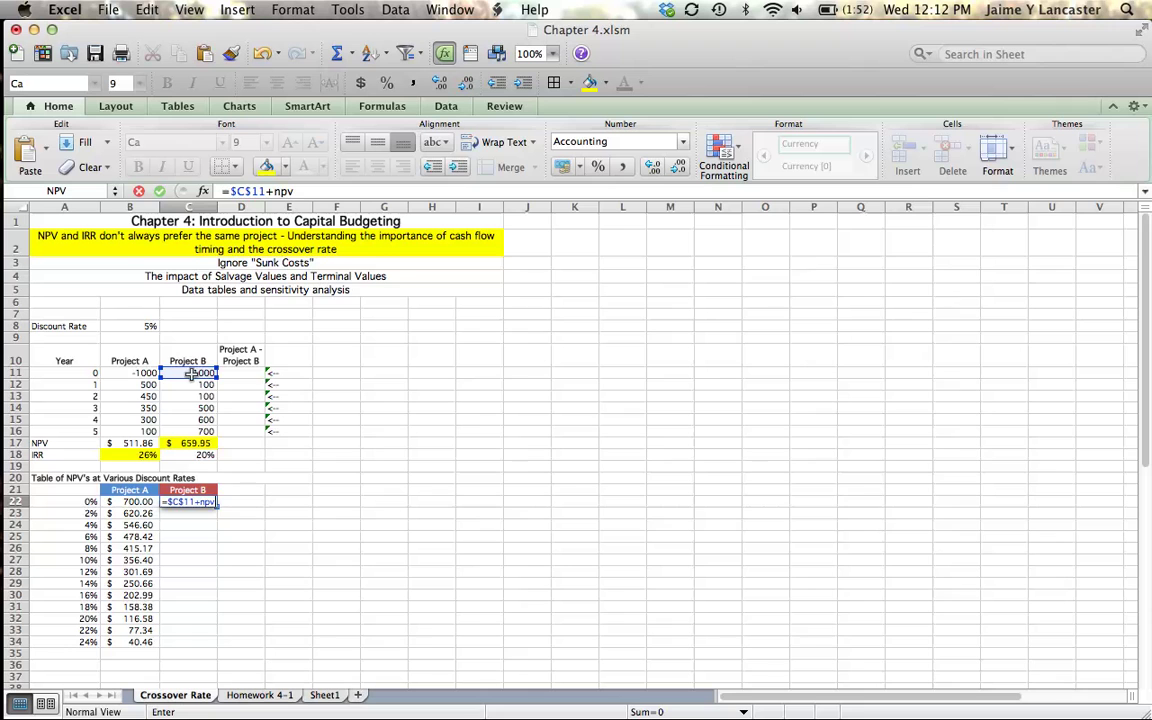
{"action": "type", "text": "("}
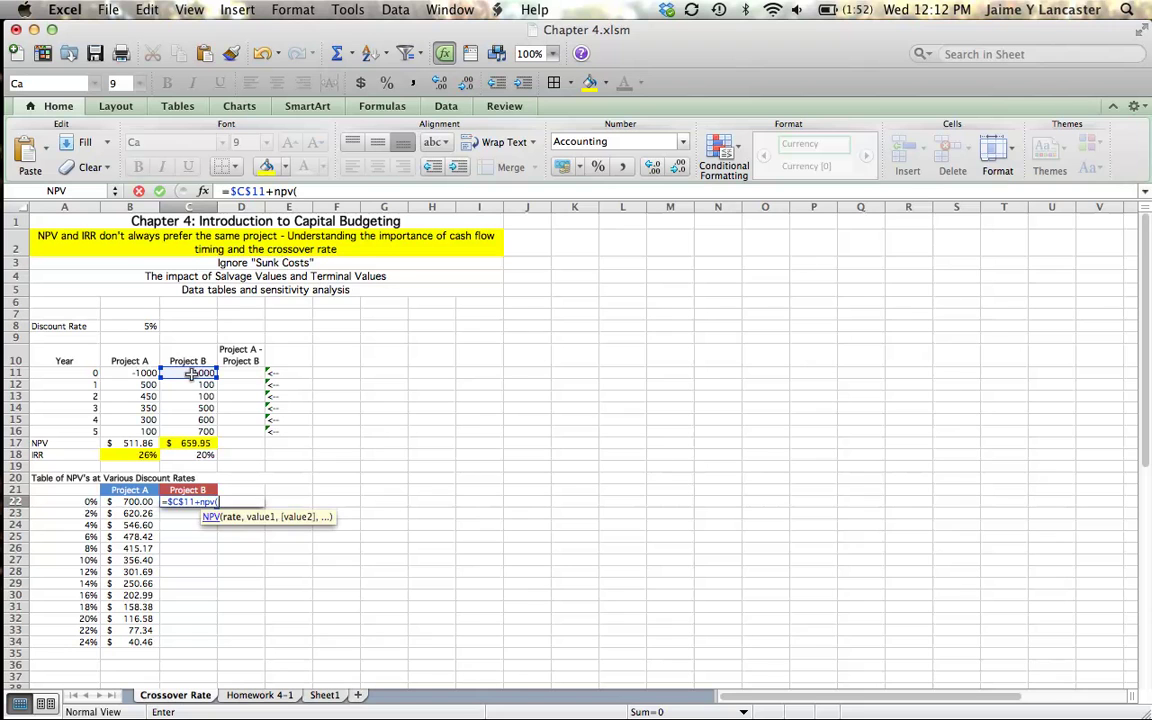
{"action": "left_click", "coordinate": [71, 501]}
{"action": "type", "text": ","}
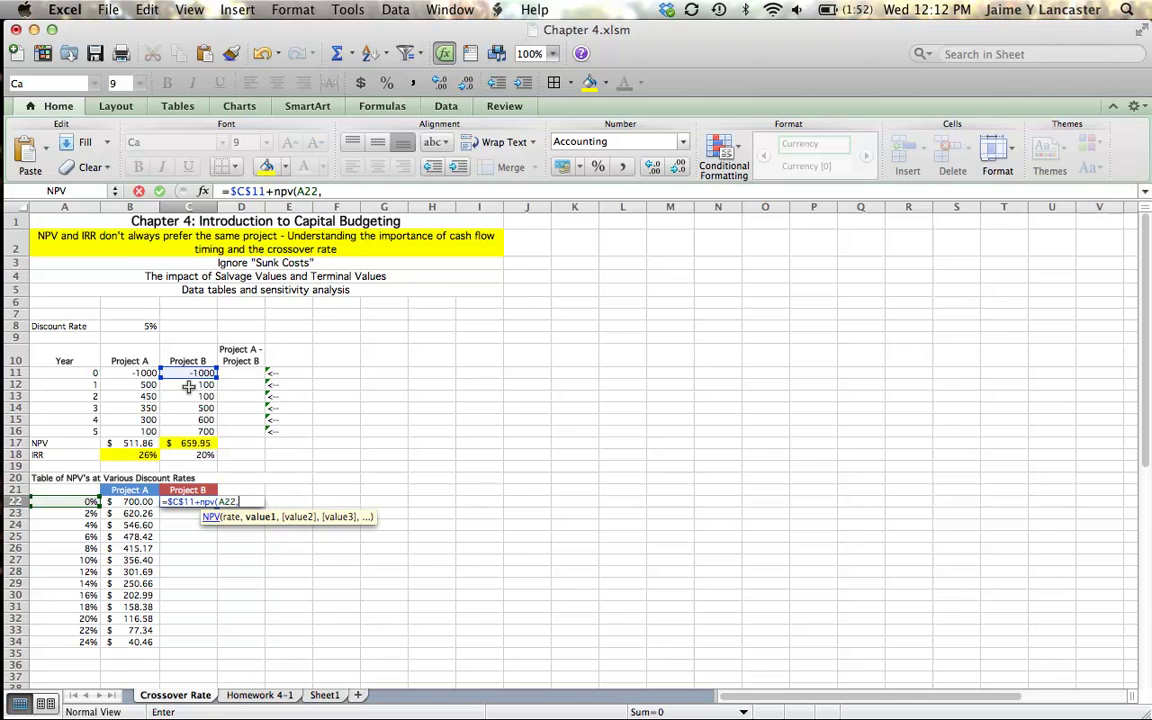
{"action": "left_click_drag", "start_coordinate": [188, 386], "coordinate": [191, 424]}
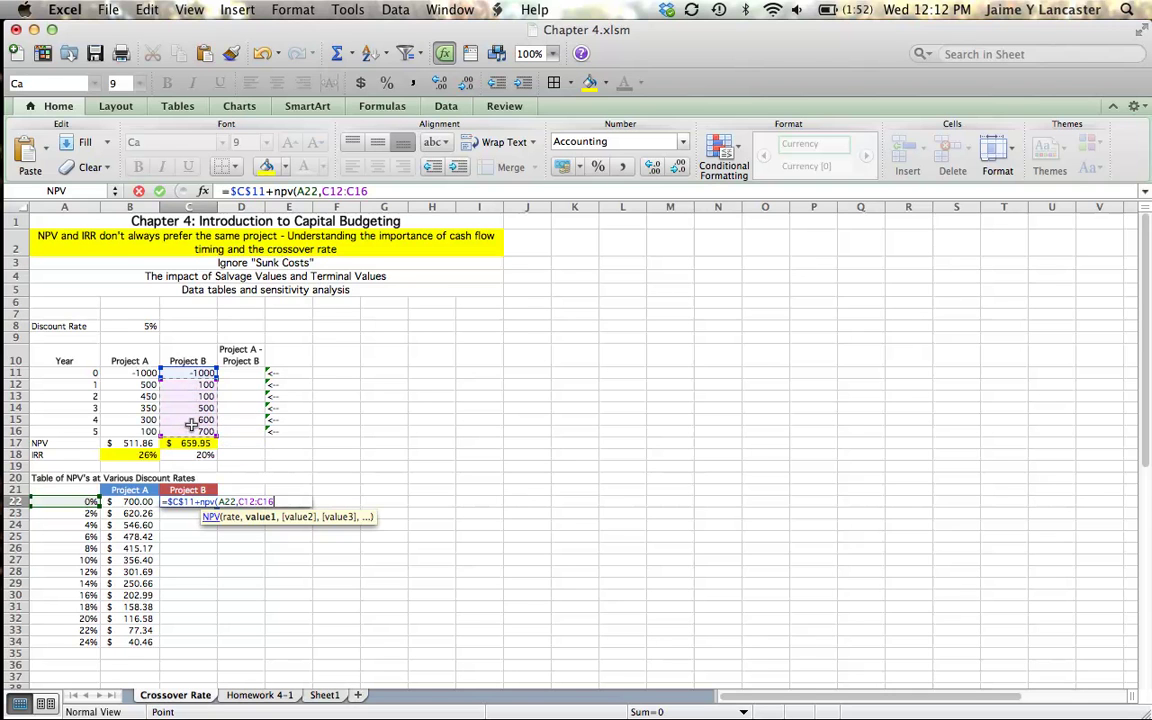
{"action": "key", "text": "super+t"}
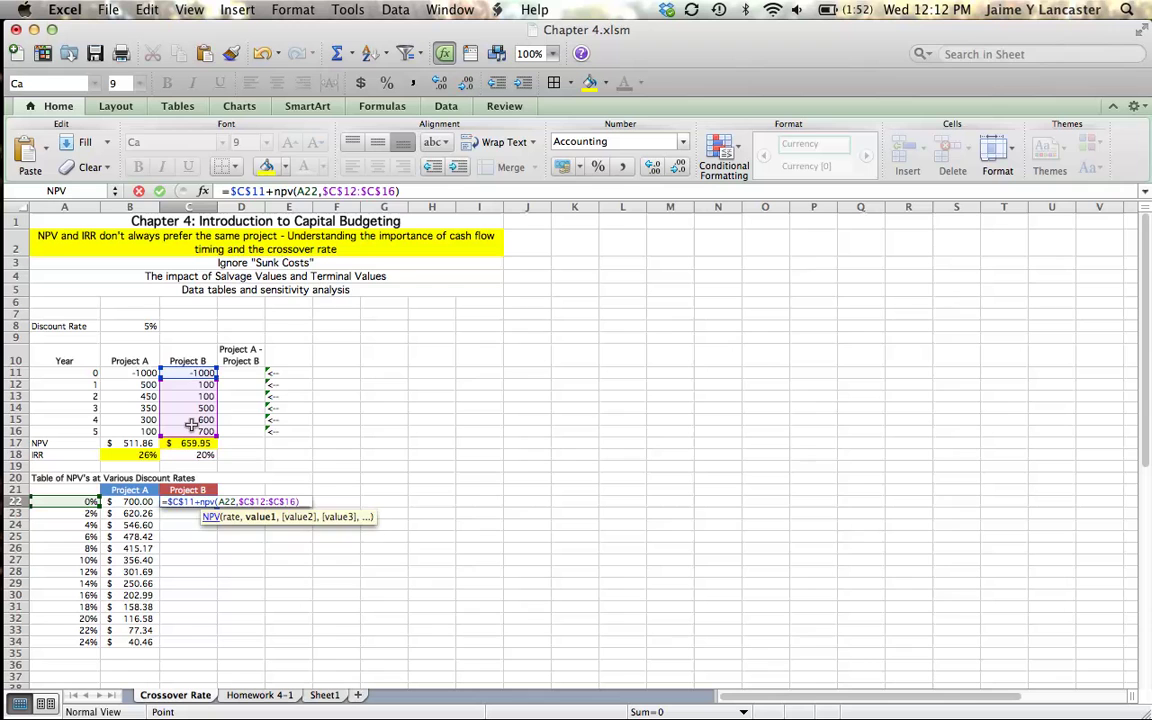
{"action": "type", "text": ")"}
{"action": "key", "text": "Return"}
{"action": "left_click", "coordinate": [192, 502]}
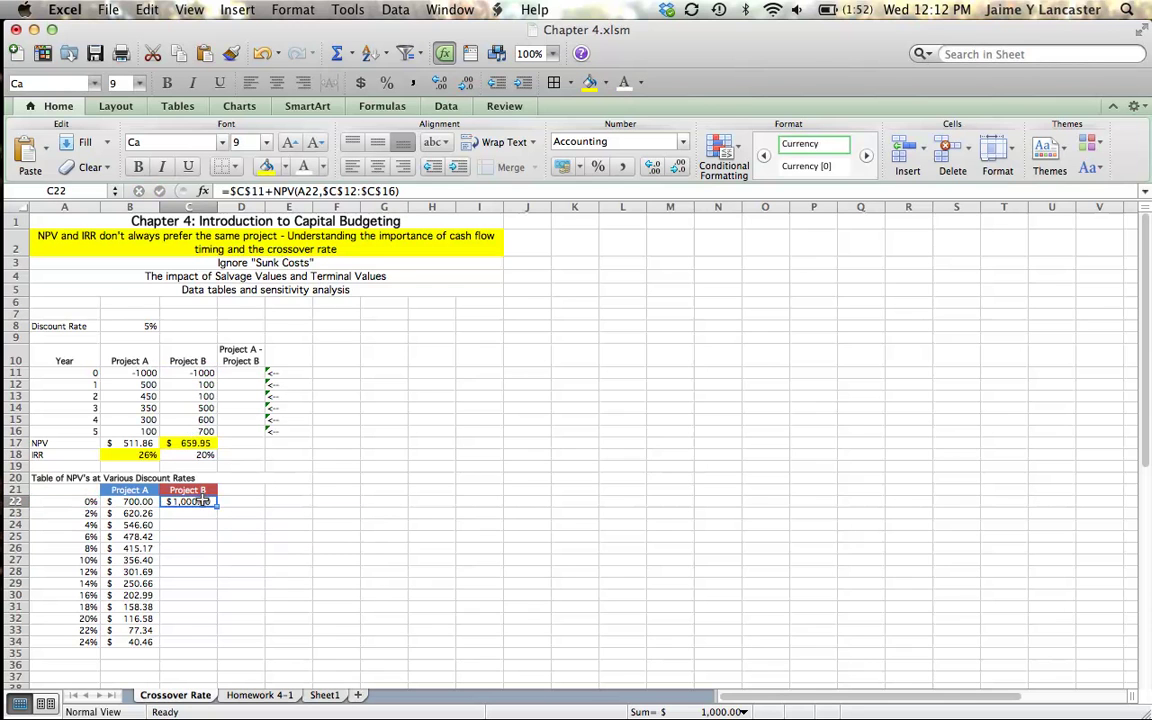
{"action": "double_click", "coordinate": [215, 506]}
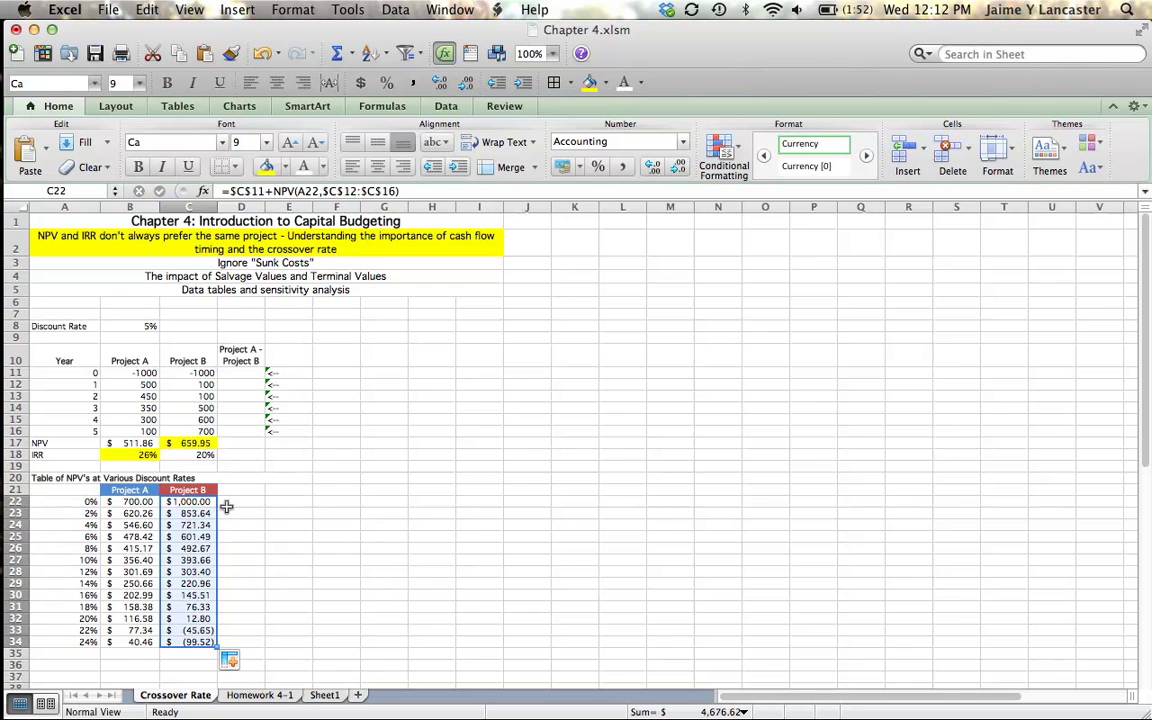
{"action": "left_click", "coordinate": [331, 546]}
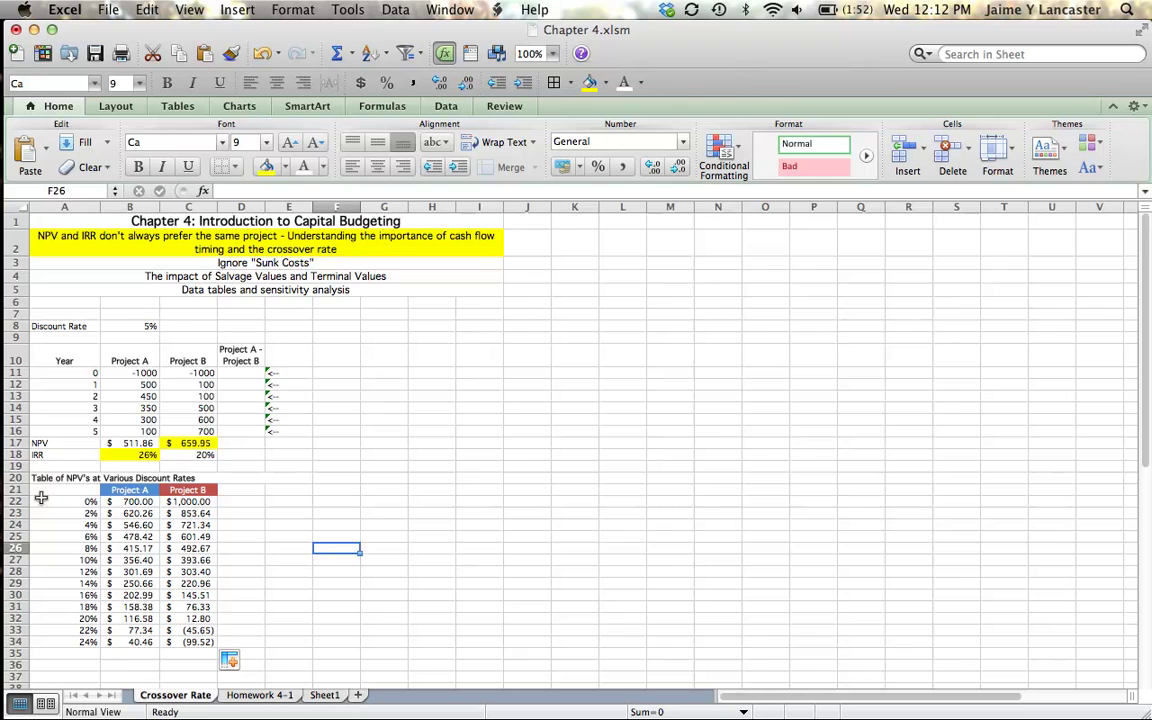
Insert a scatter chart with lines and markers from A22:C34 and apply chart quick layout Layout 1.
{"action": "left_click_drag", "start_coordinate": [50, 502], "coordinate": [185, 640]}
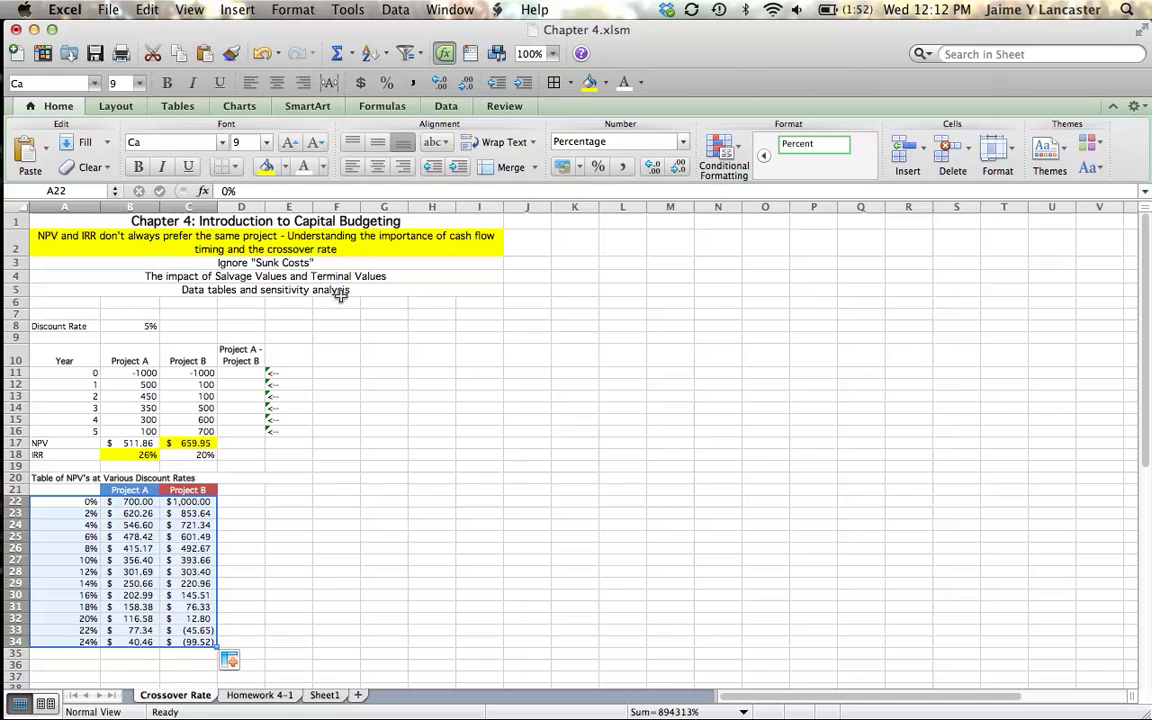
{"action": "left_click", "coordinate": [219, 104]}
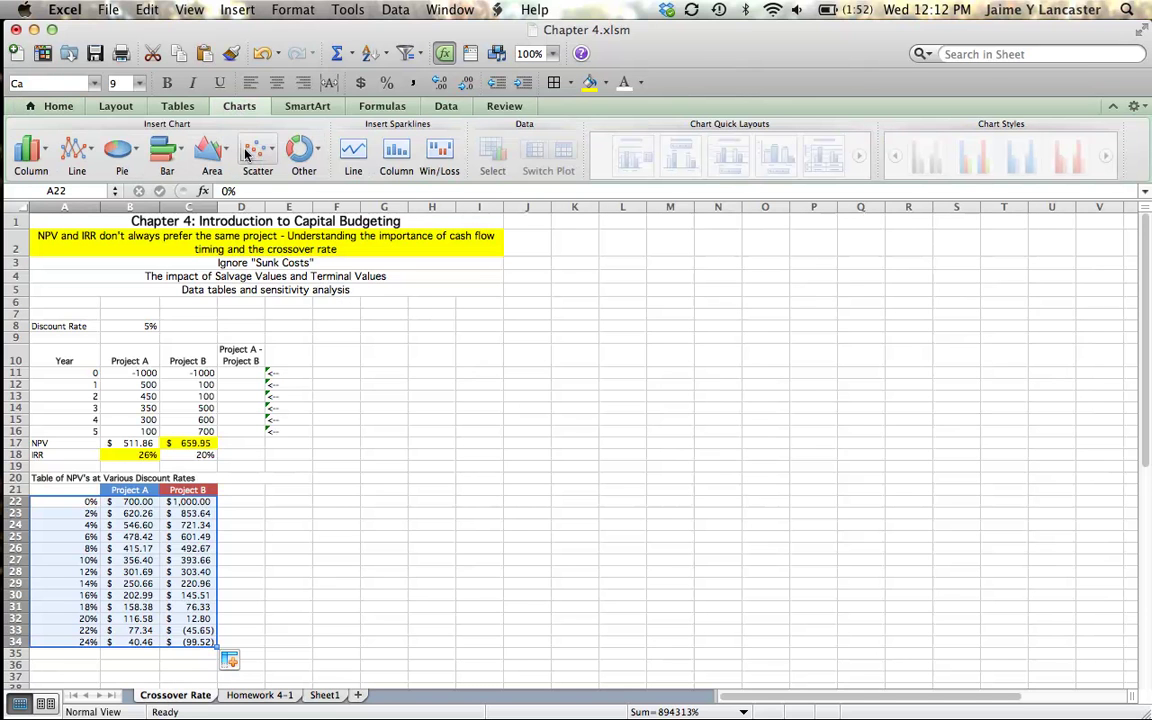
{"action": "left_click", "coordinate": [254, 155]}
{"action": "left_click", "coordinate": [252, 250]}
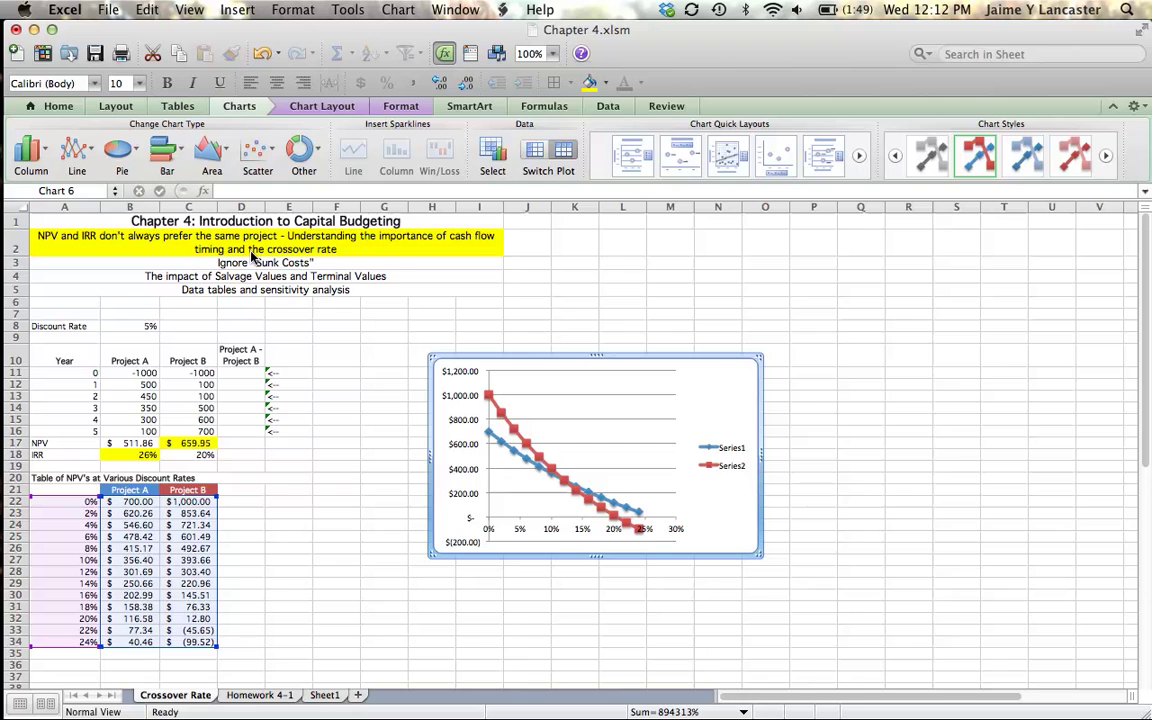
{"action": "left_click", "coordinate": [630, 168]}
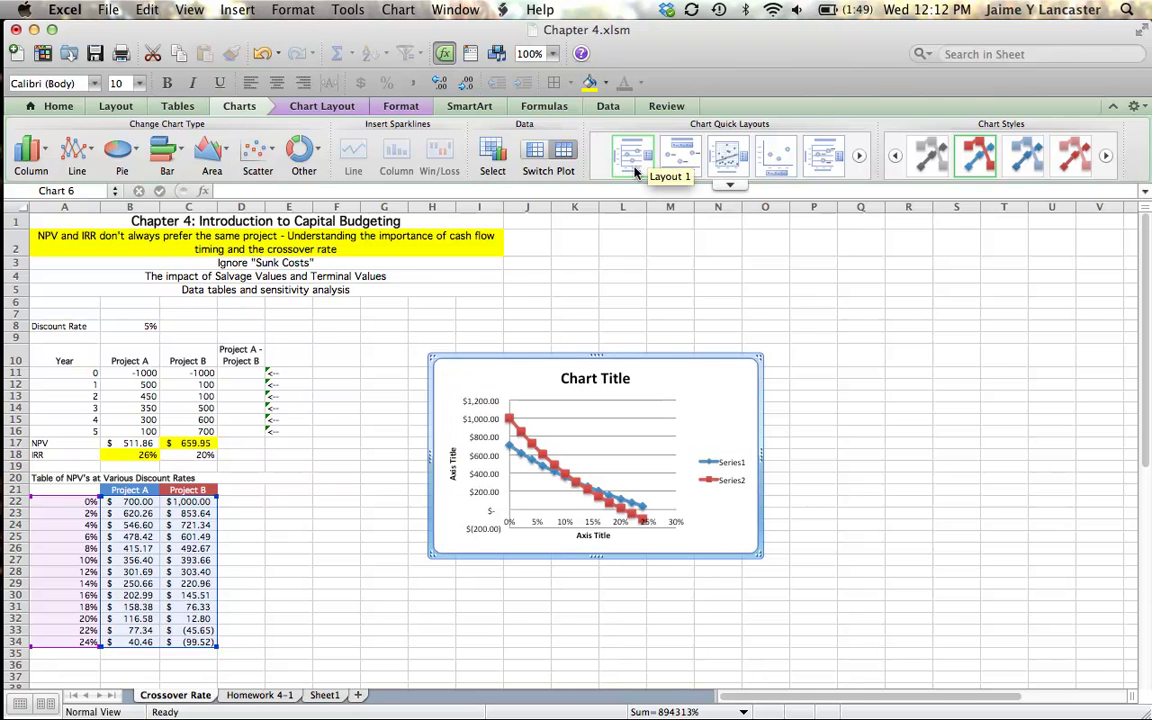
Set the chart title's font size to 14 and its text to "NPV of Two Projects at Different Discount Rates".
{"action": "left_click", "coordinate": [563, 379]}
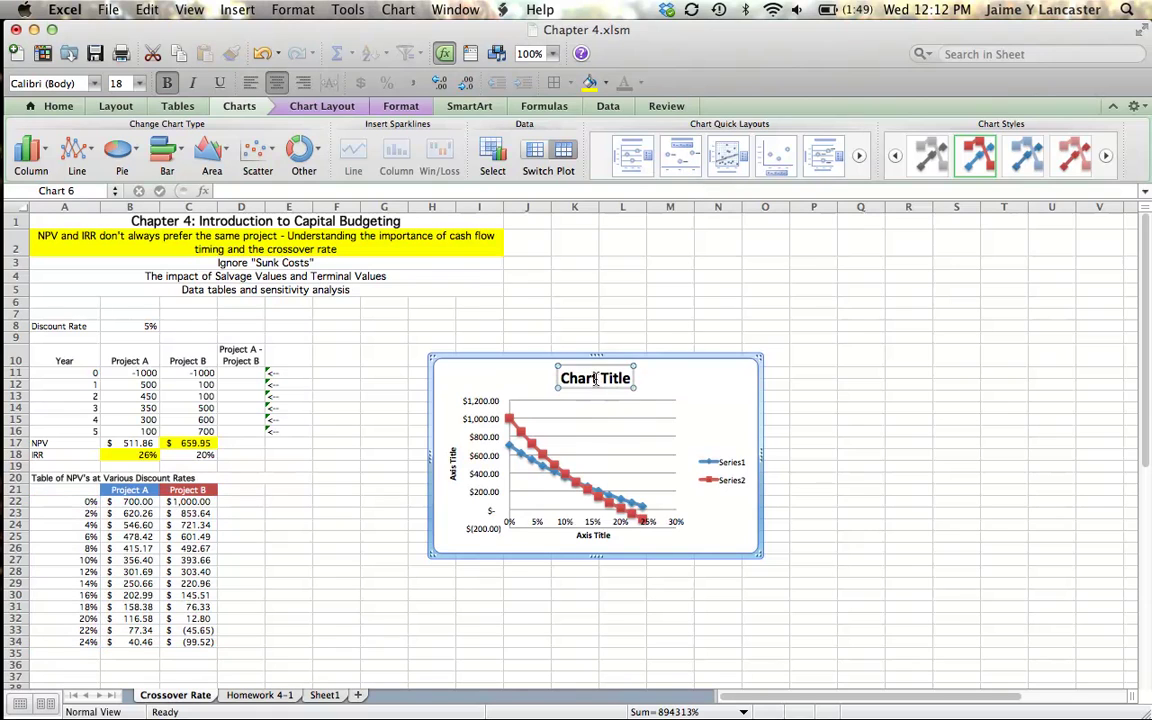
{"action": "left_click", "coordinate": [139, 84]}
{"action": "left_click", "coordinate": [136, 194]}
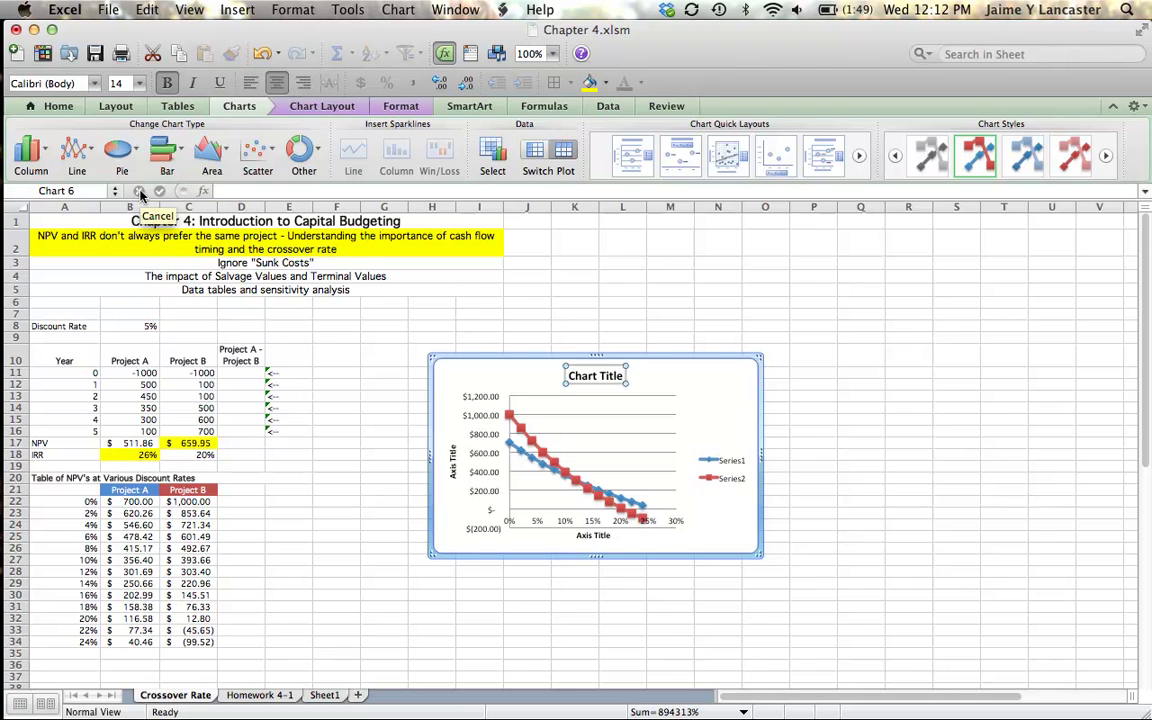
{"action": "type", "text": "NPV of Two P"}
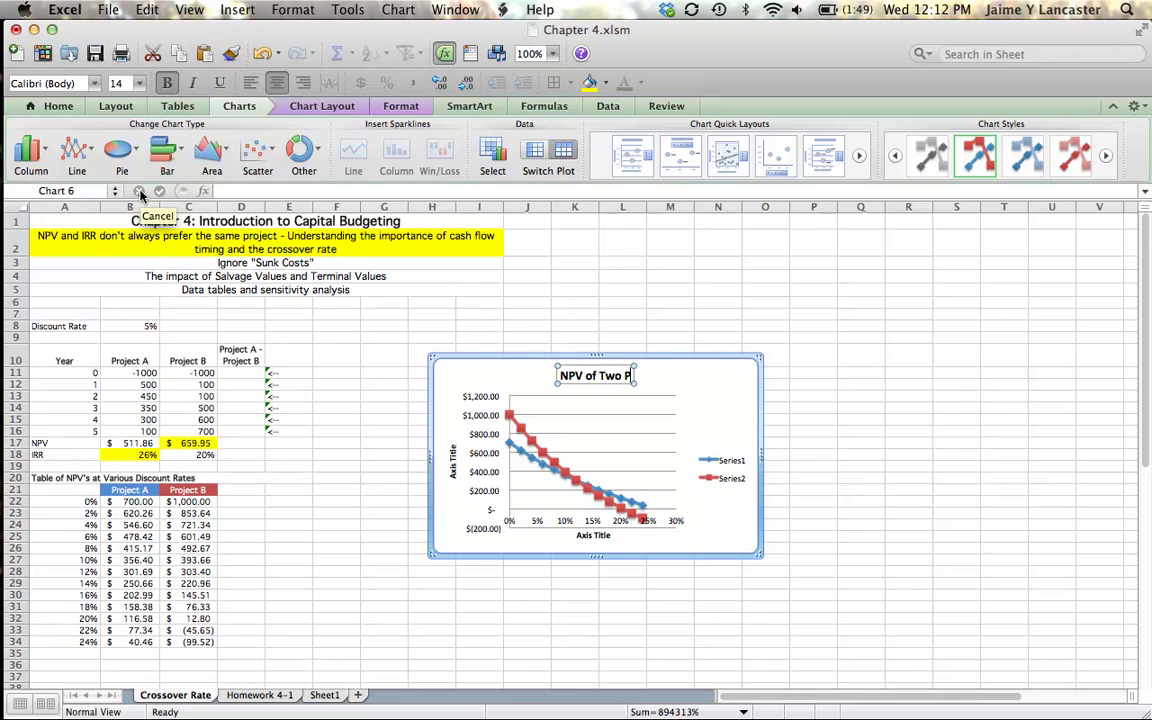
{"action": "type", "text": "rojects a"}
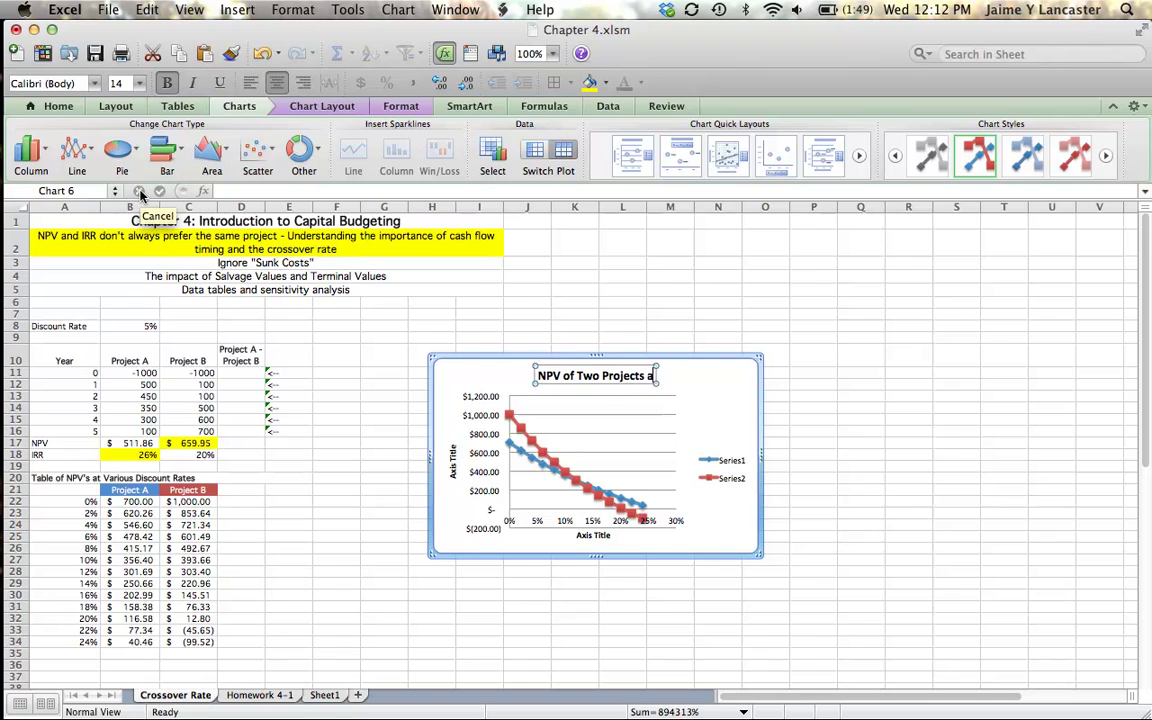
{"action": "type", "text": "t Different"}
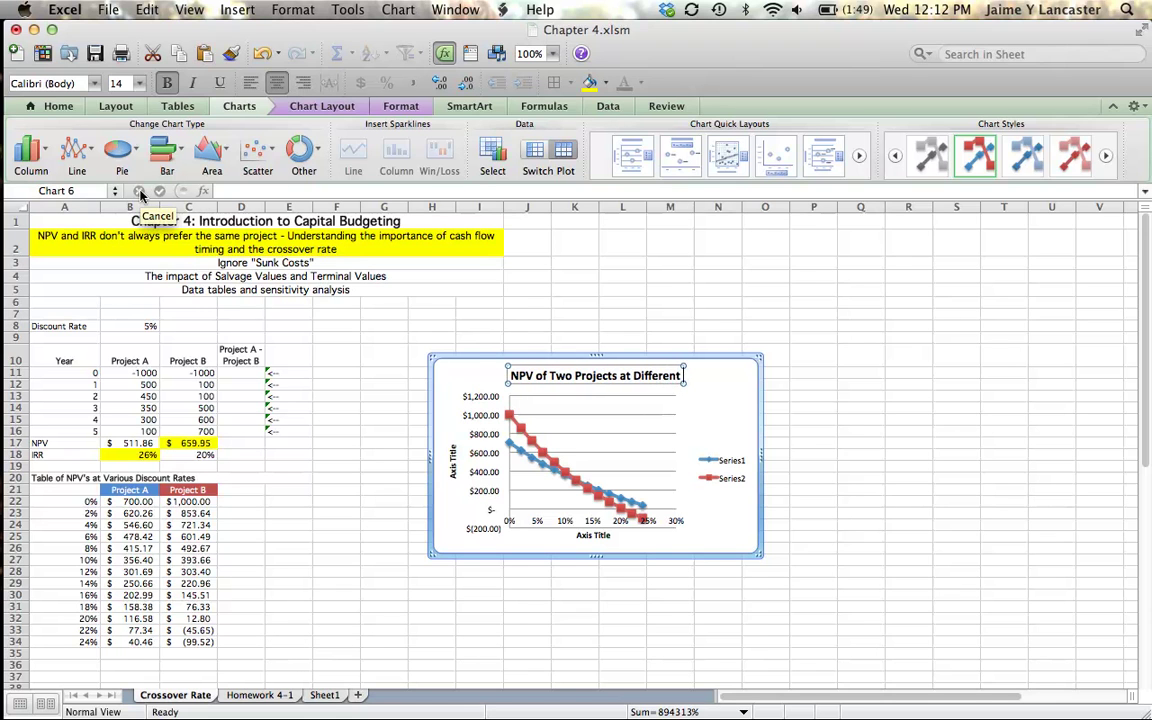
{"action": "type", "text": " Discount Rates"}
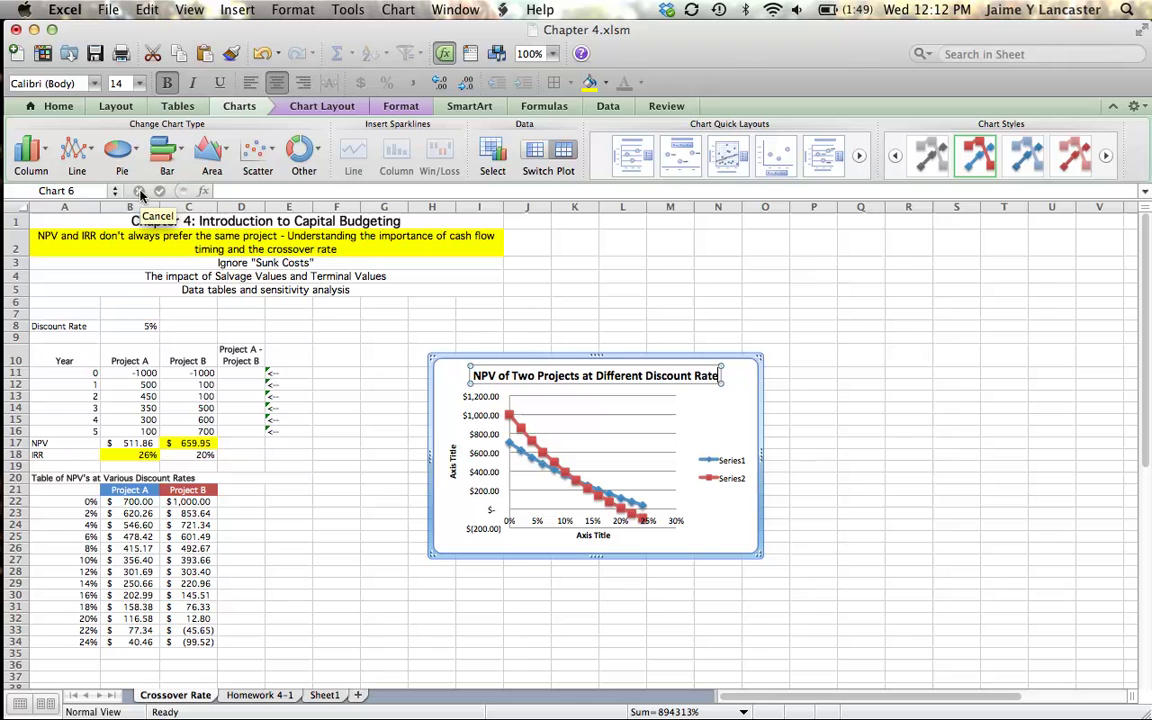
Title the chart's vertical axis NPV and its horizontal axis Discount Rate, and delete the legend.
{"action": "left_click", "coordinate": [452, 459]}
{"action": "type", "text": "NPV"}
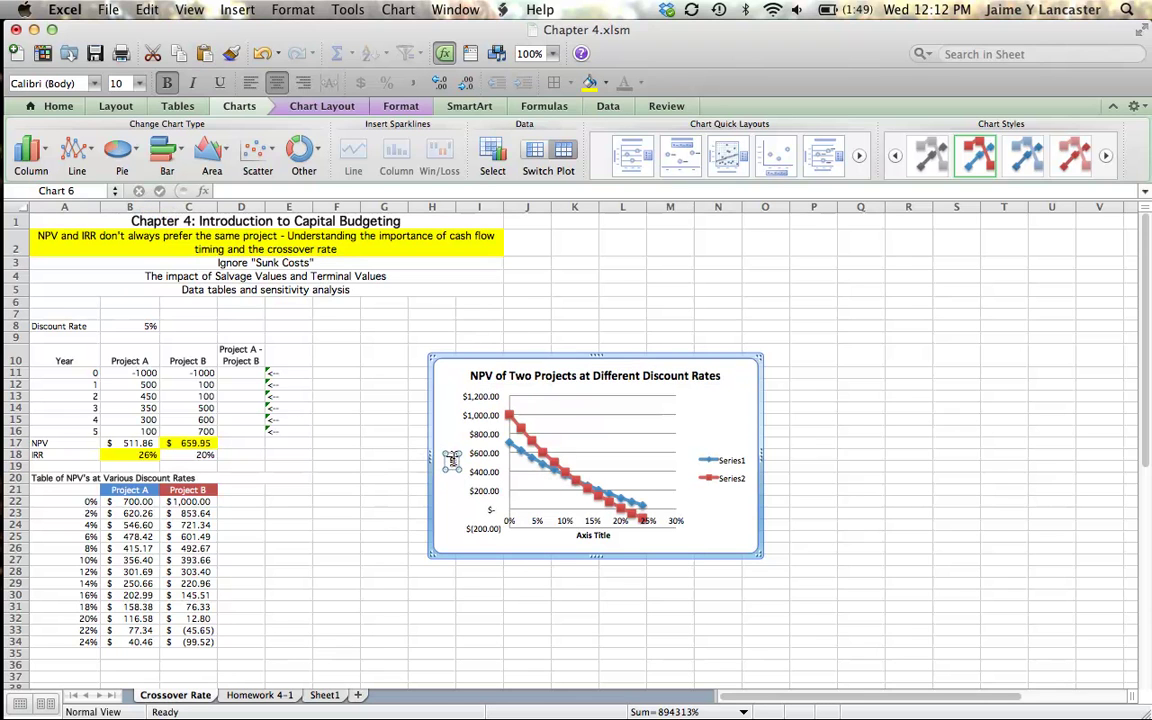
{"action": "left_click", "coordinate": [592, 537]}
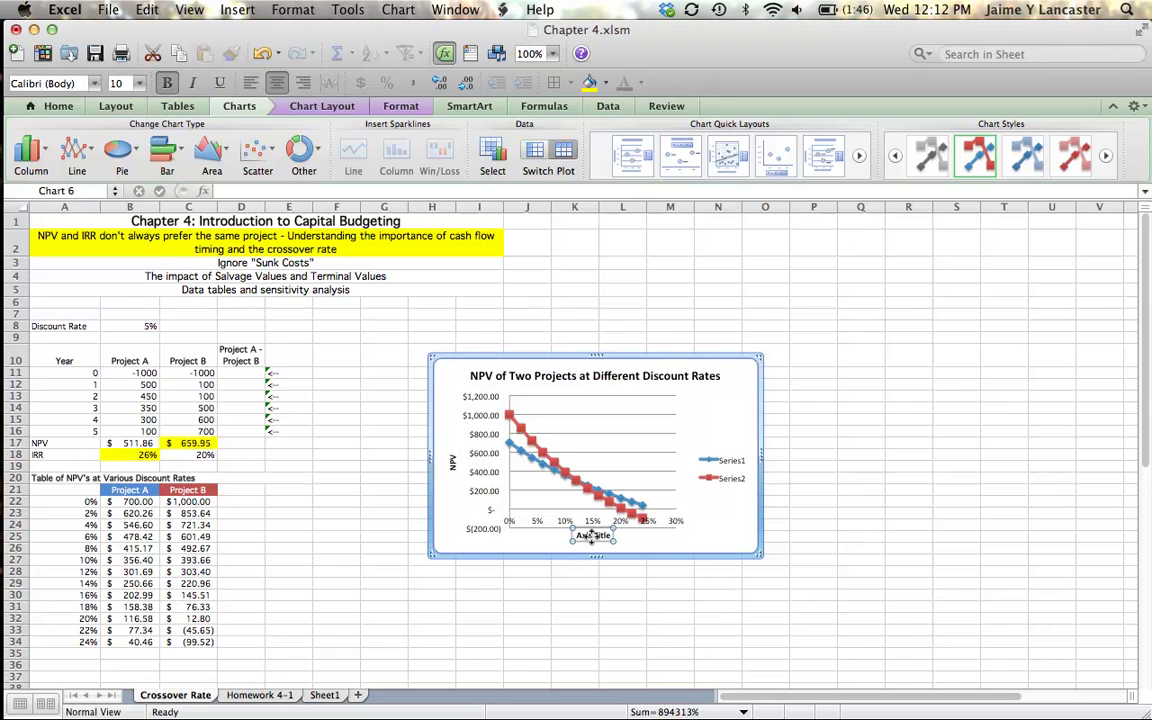
{"action": "type", "text": "Discount"}
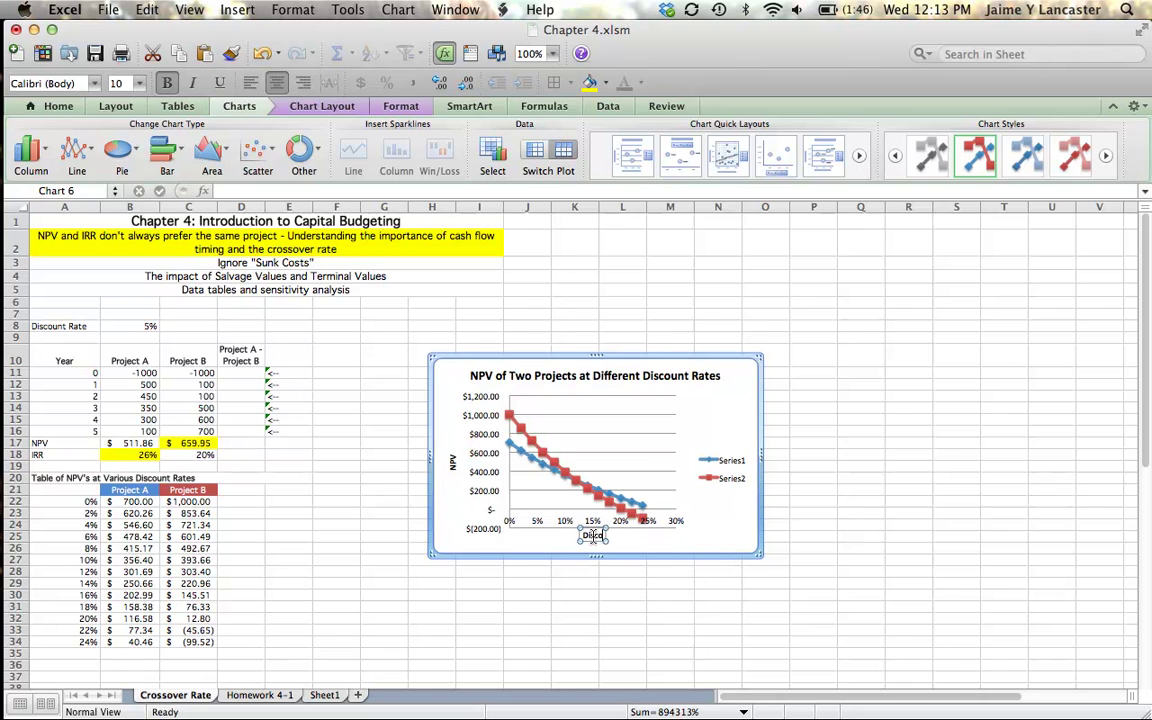
{"action": "type", "text": " Rate"}
{"action": "left_click", "coordinate": [733, 468]}
{"action": "key", "text": "Delete"}
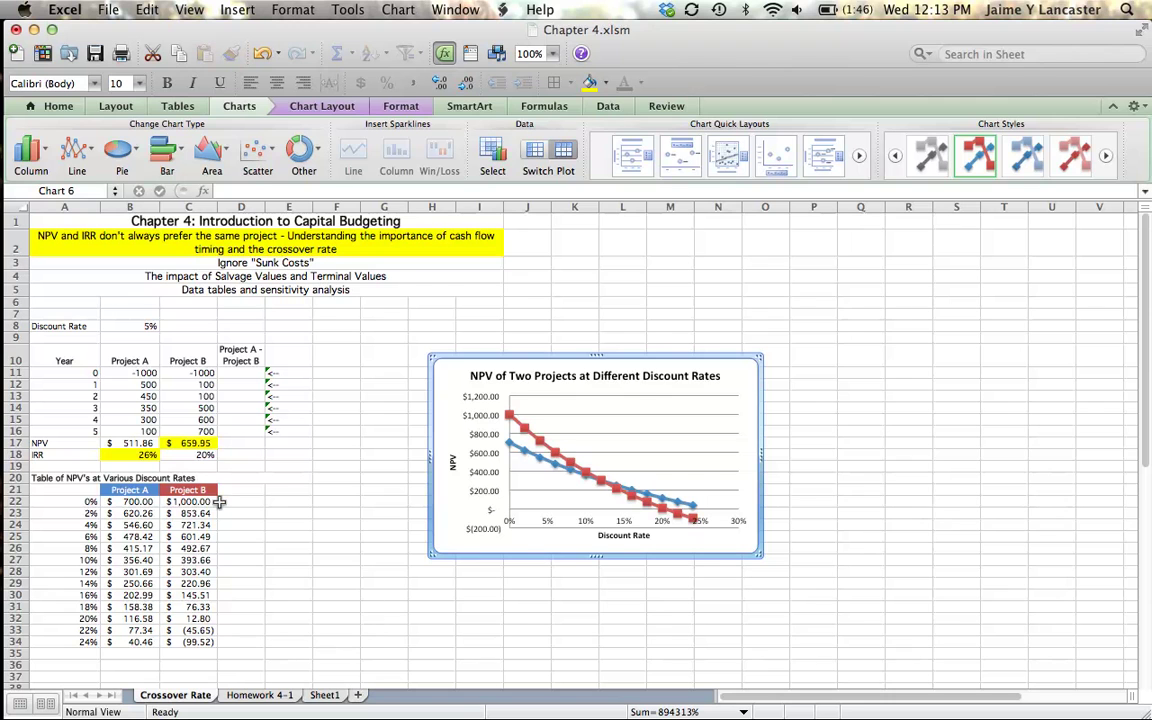
Compare the Project A and Project B table columns with the 0% points of the two chart series, and check Project B's NPV at 24%.
{"action": "left_click", "coordinate": [140, 490]}
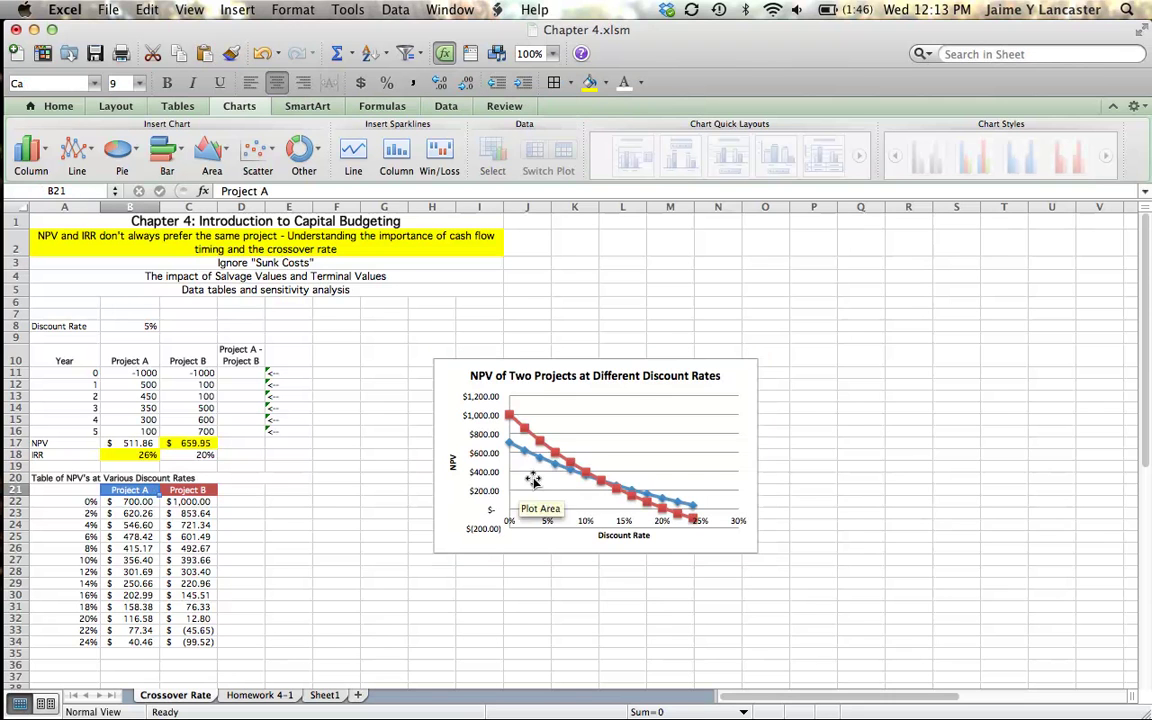
{"action": "mouse_move", "coordinate": [512, 452]}
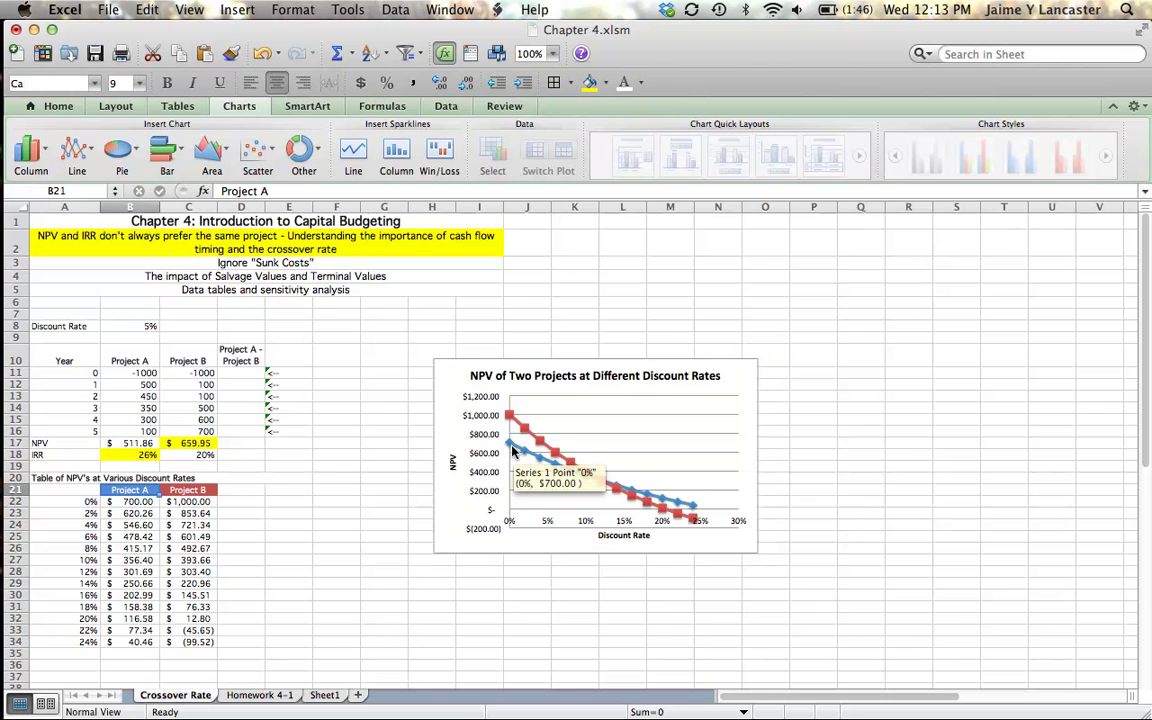
{"action": "left_click", "coordinate": [185, 492]}
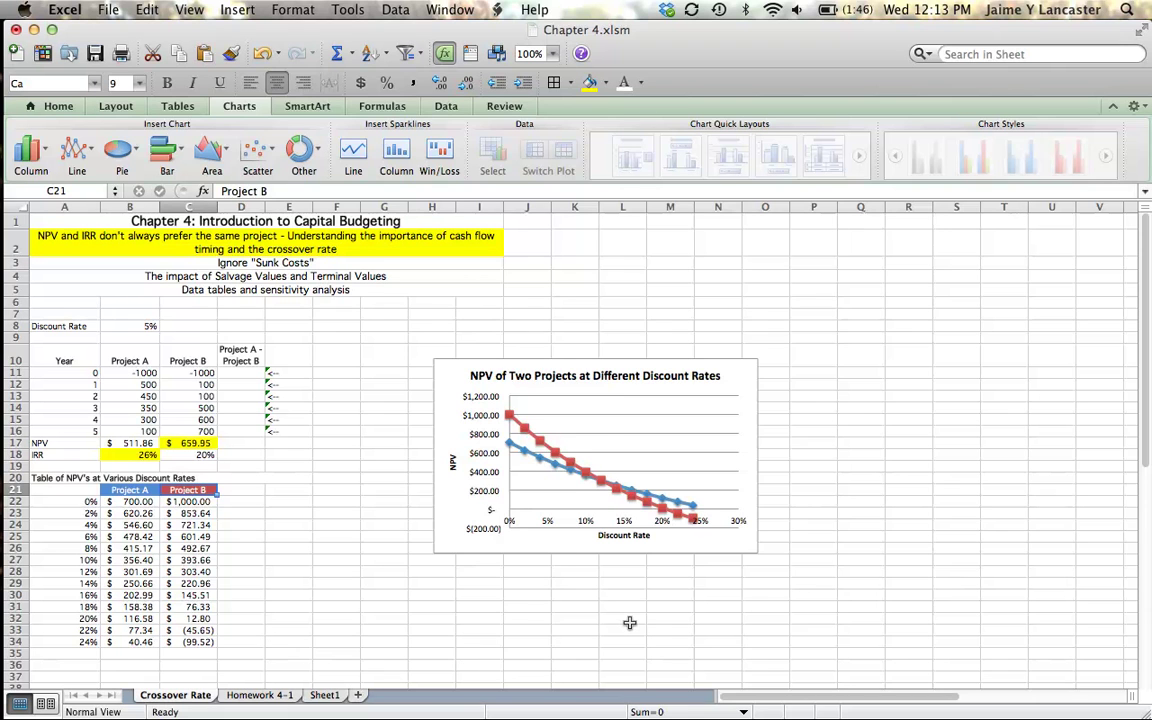
{"action": "mouse_move", "coordinate": [509, 418]}
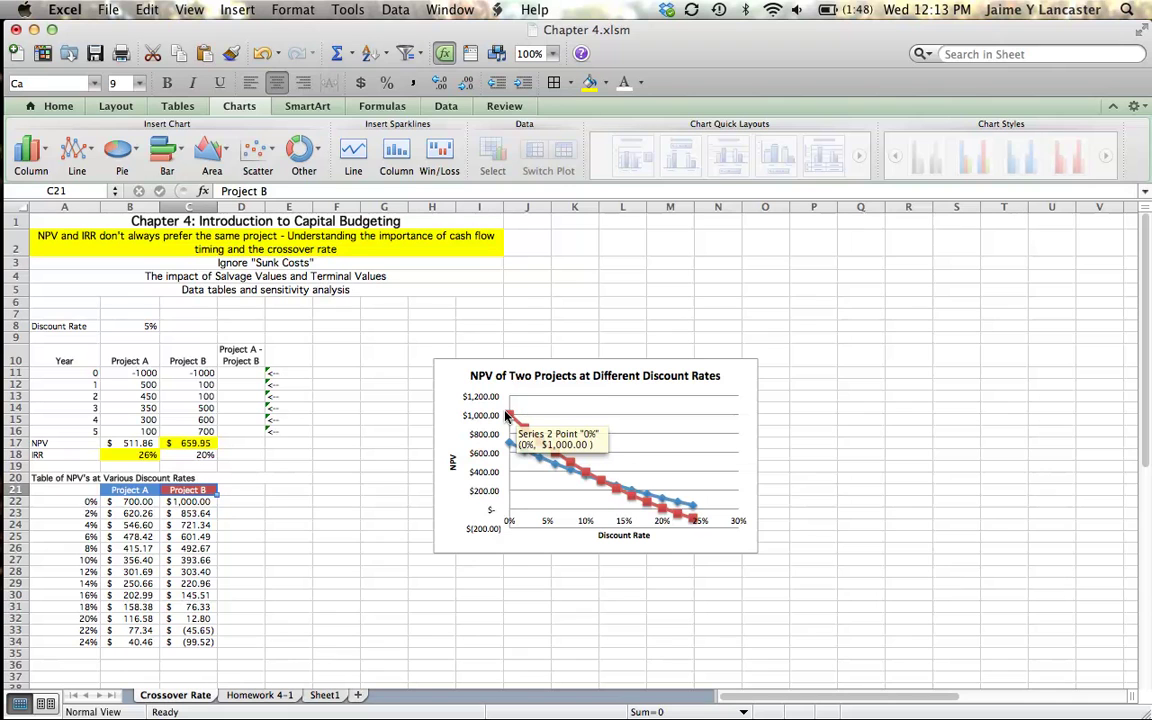
{"action": "left_click", "coordinate": [199, 643]}
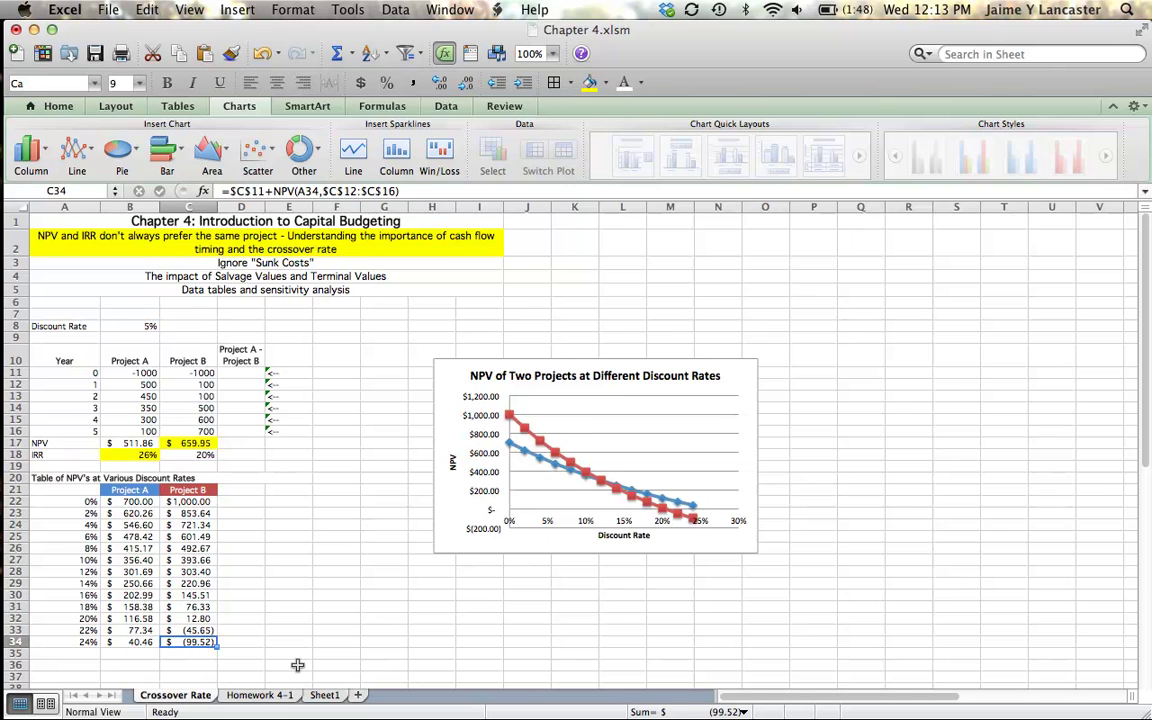
Set the vertical axis minimum to -100 and its major unit to 100, and stretch the chart's height down to about row 34.
{"action": "left_click", "coordinate": [478, 444]}
{"action": "left_click", "coordinate": [484, 440]}
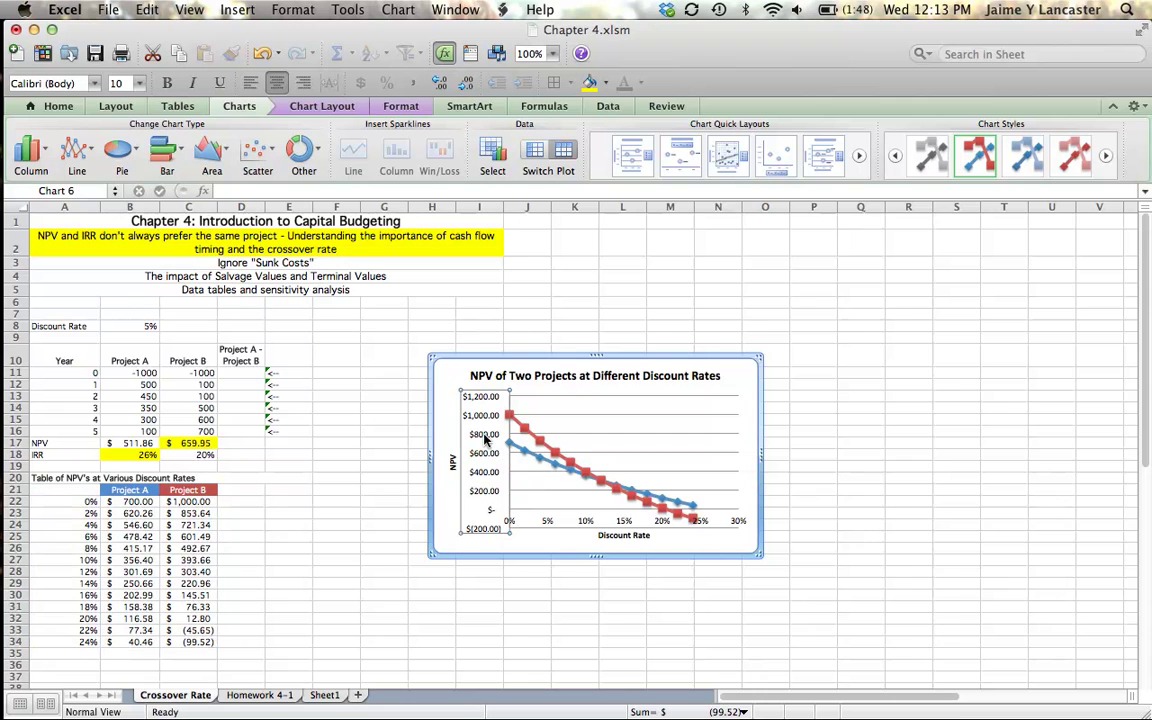
{"action": "right_click", "coordinate": [484, 440]}
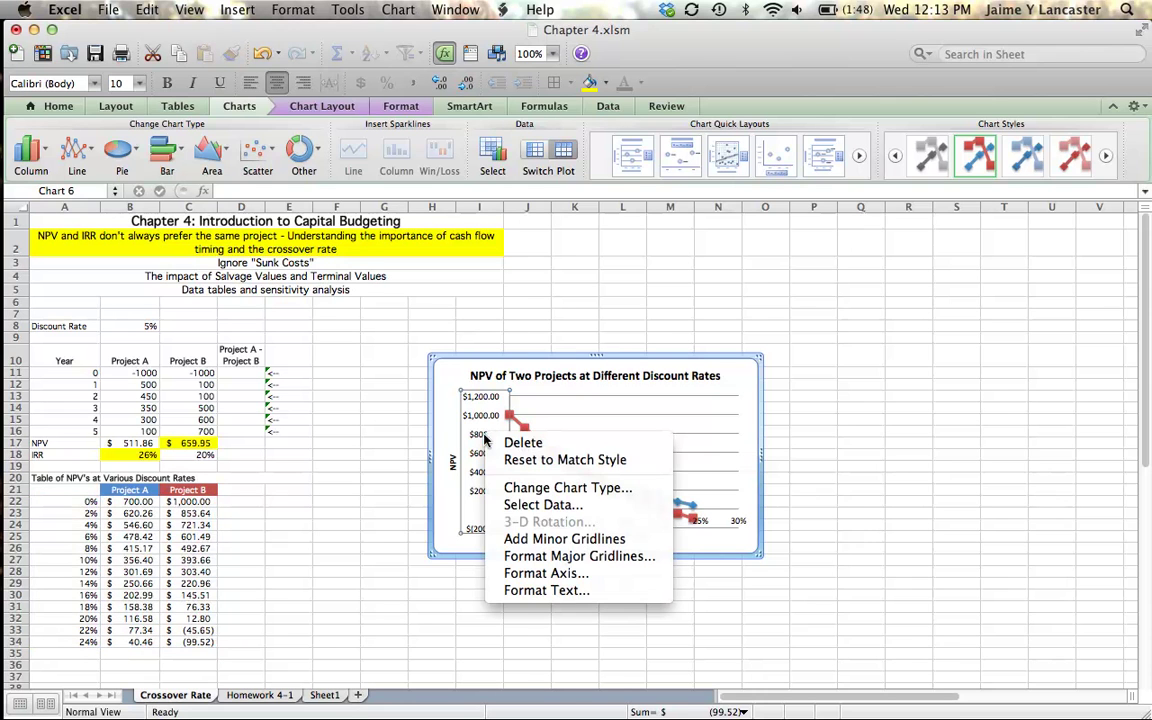
{"action": "left_click", "coordinate": [537, 574]}
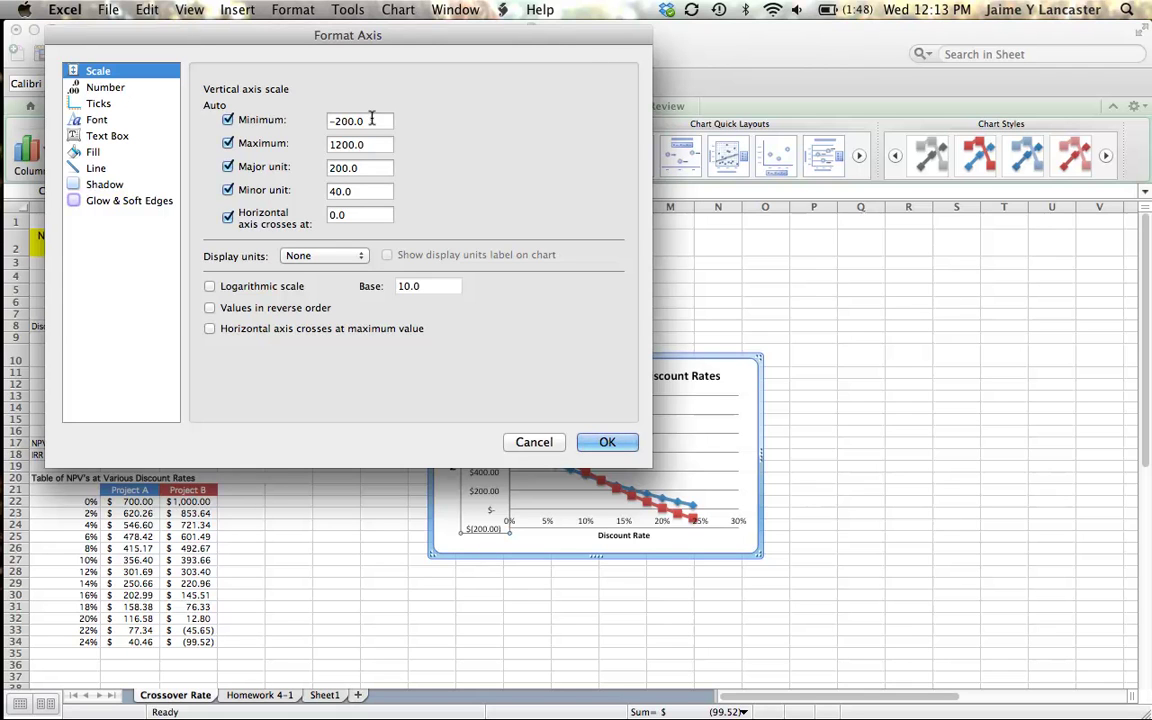
{"action": "left_click_drag", "start_coordinate": [375, 120], "coordinate": [290, 120]}
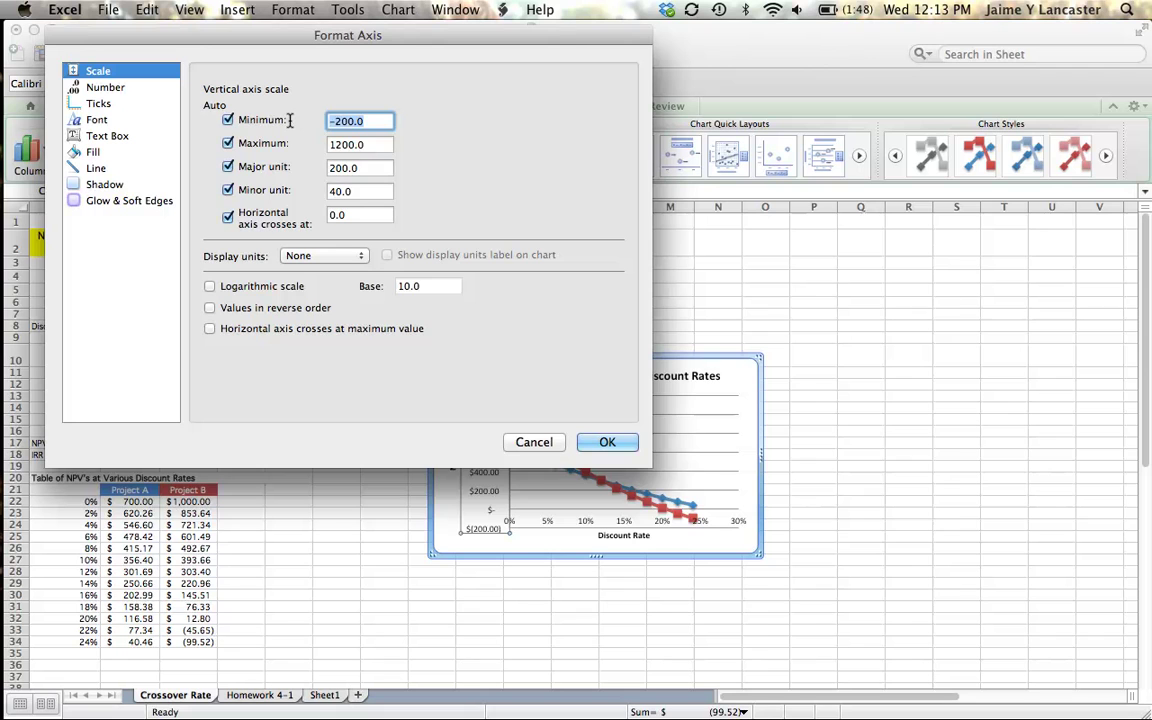
{"action": "type", "text": "-100"}
{"action": "key", "text": "Tab"}
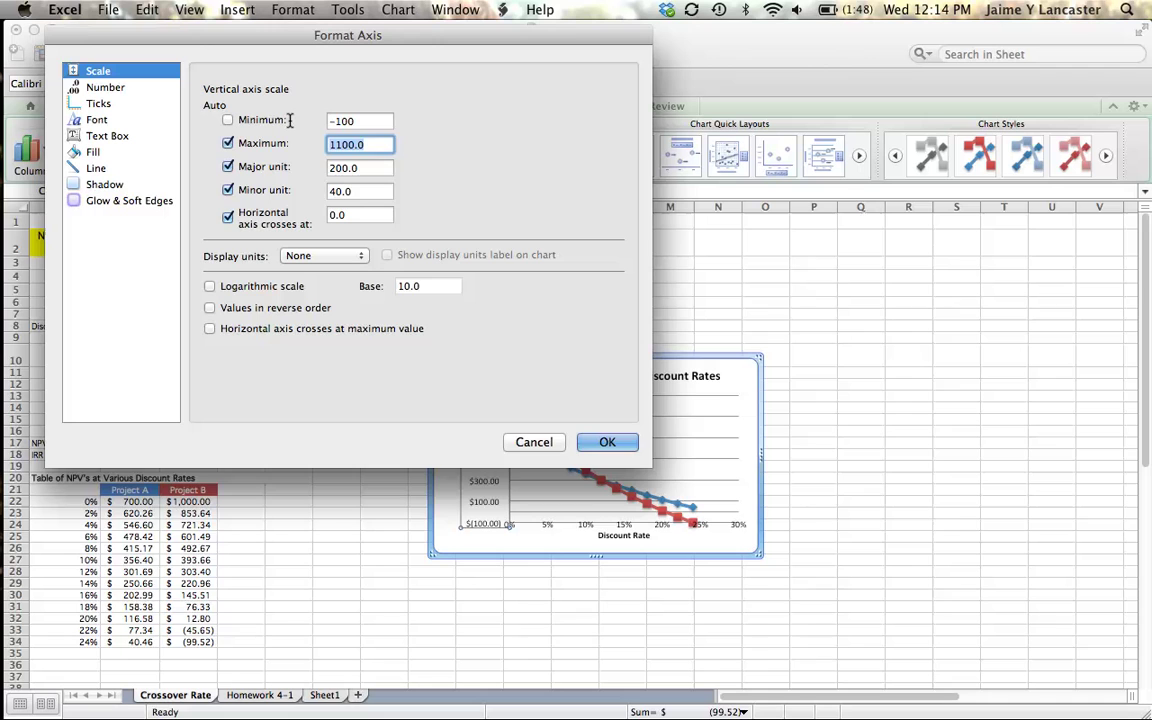
{"action": "key", "text": "Tab"}
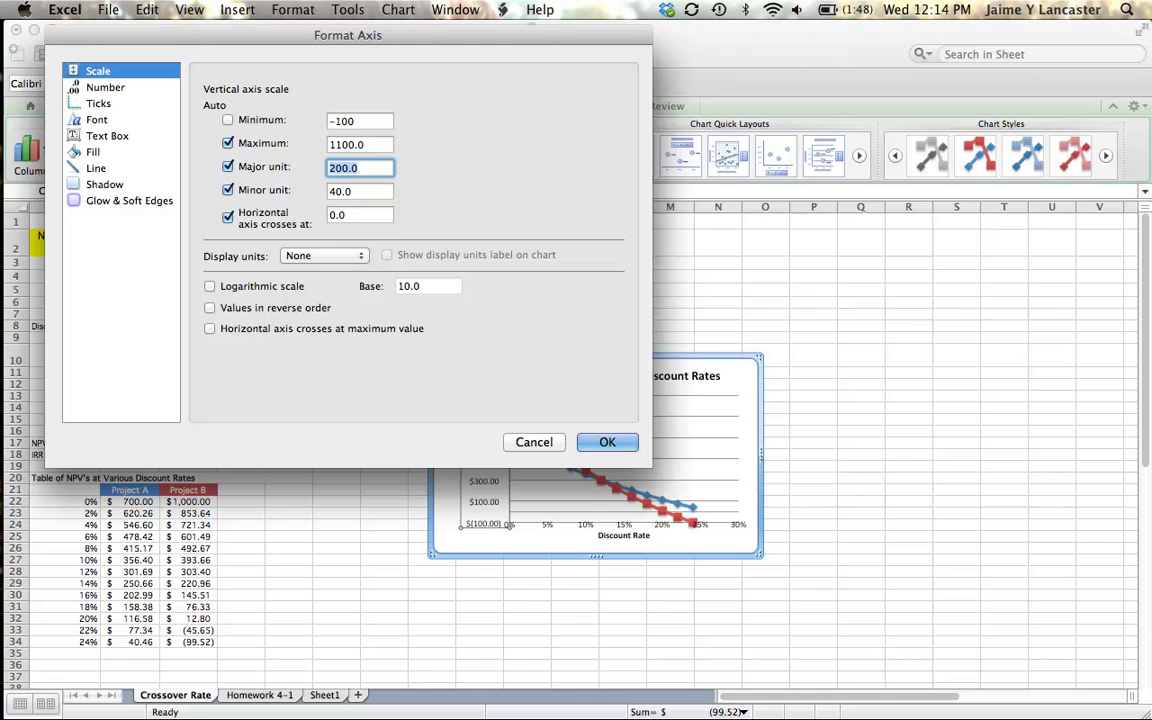
{"action": "type", "text": "100"}
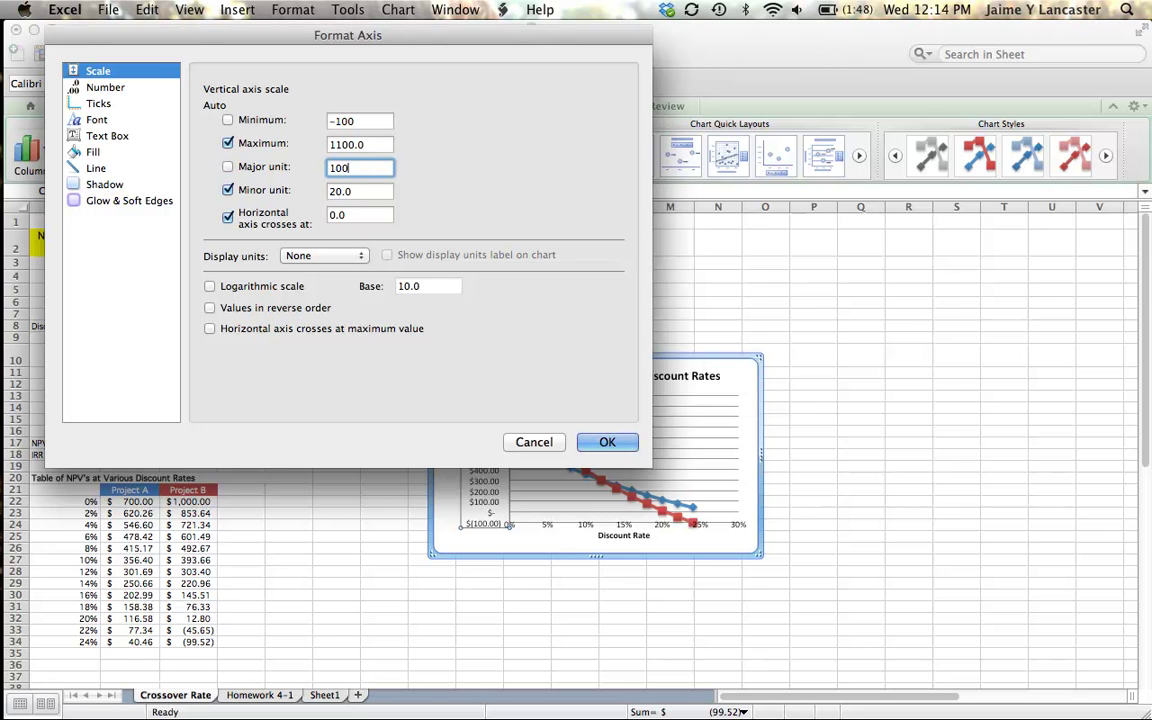
{"action": "left_click", "coordinate": [607, 442]}
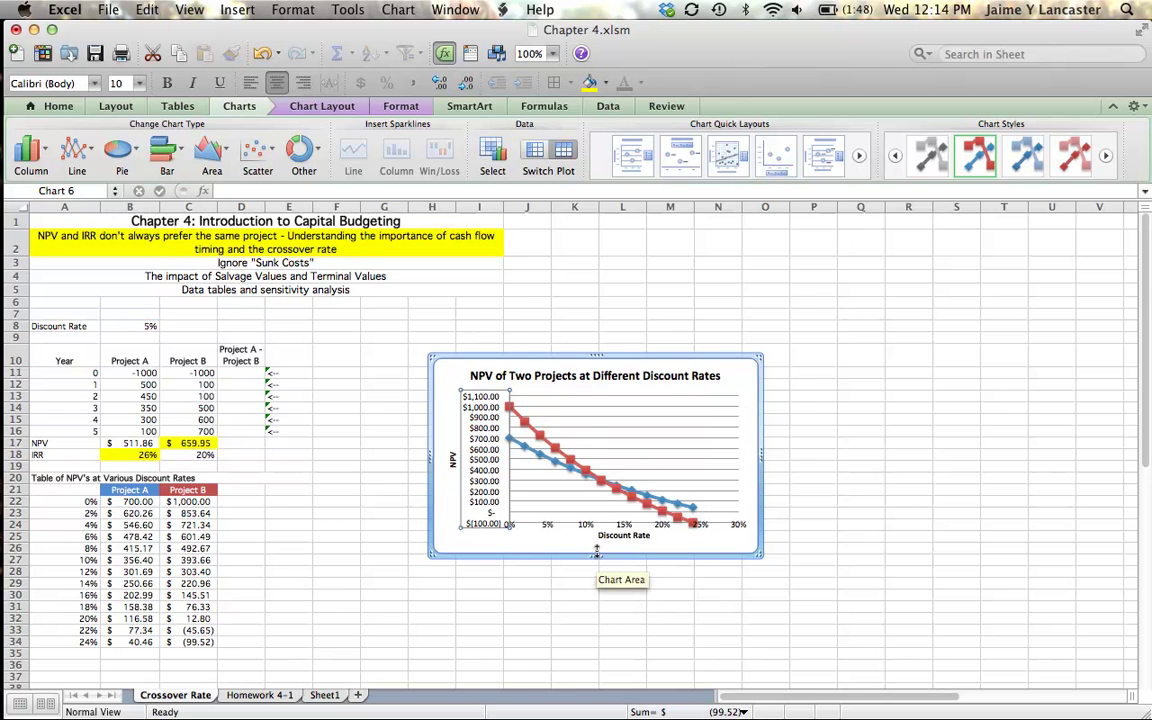
{"action": "left_click_drag", "start_coordinate": [597, 552], "coordinate": [597, 636]}
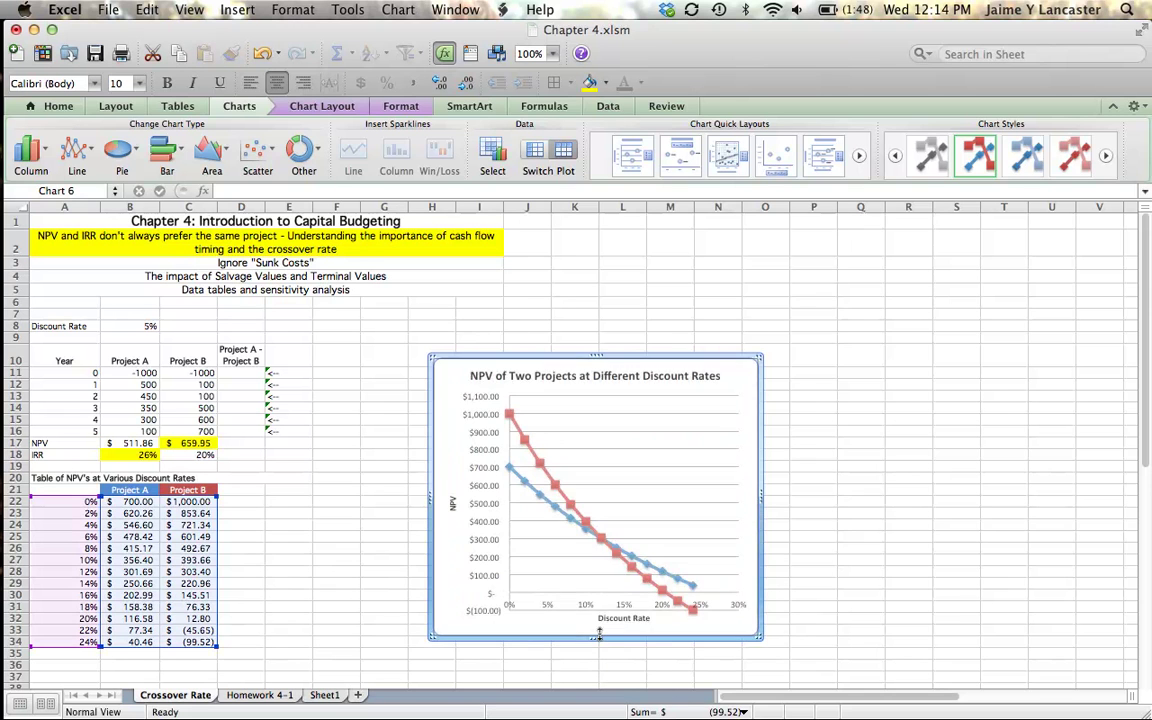
Set the horizontal axis maximum to 0.25 and its major unit to .03, and move the chart up and closer to the data tables.
{"action": "left_click", "coordinate": [585, 606]}
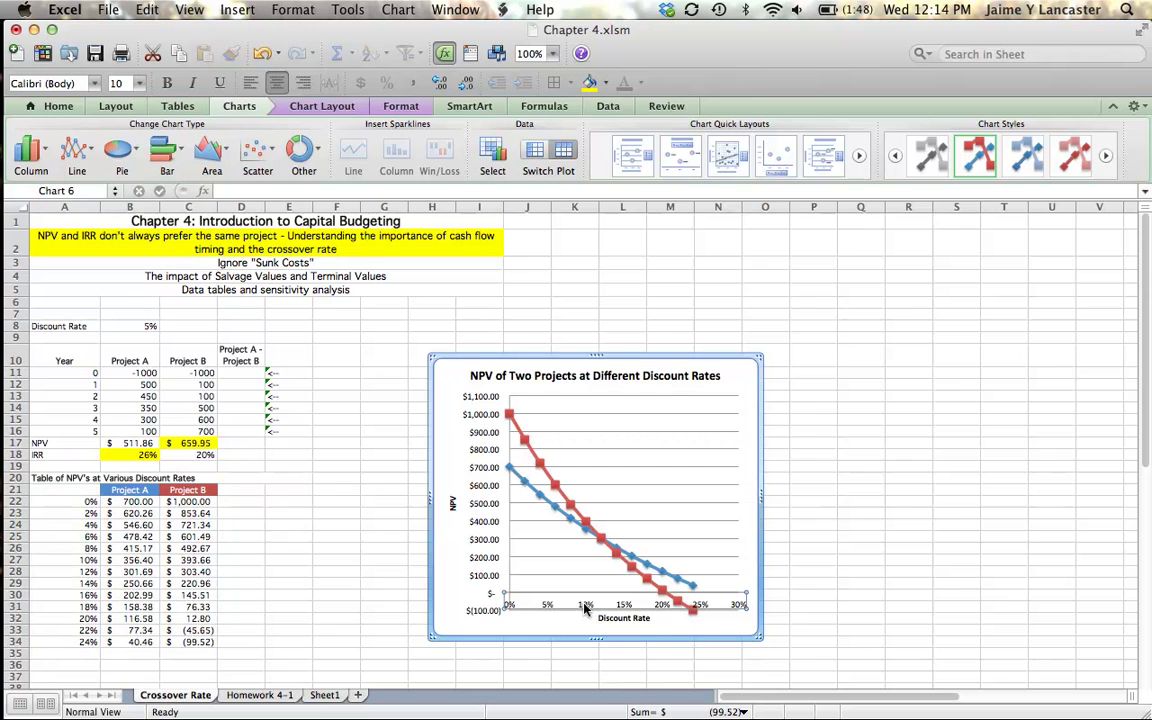
{"action": "right_click", "coordinate": [585, 606]}
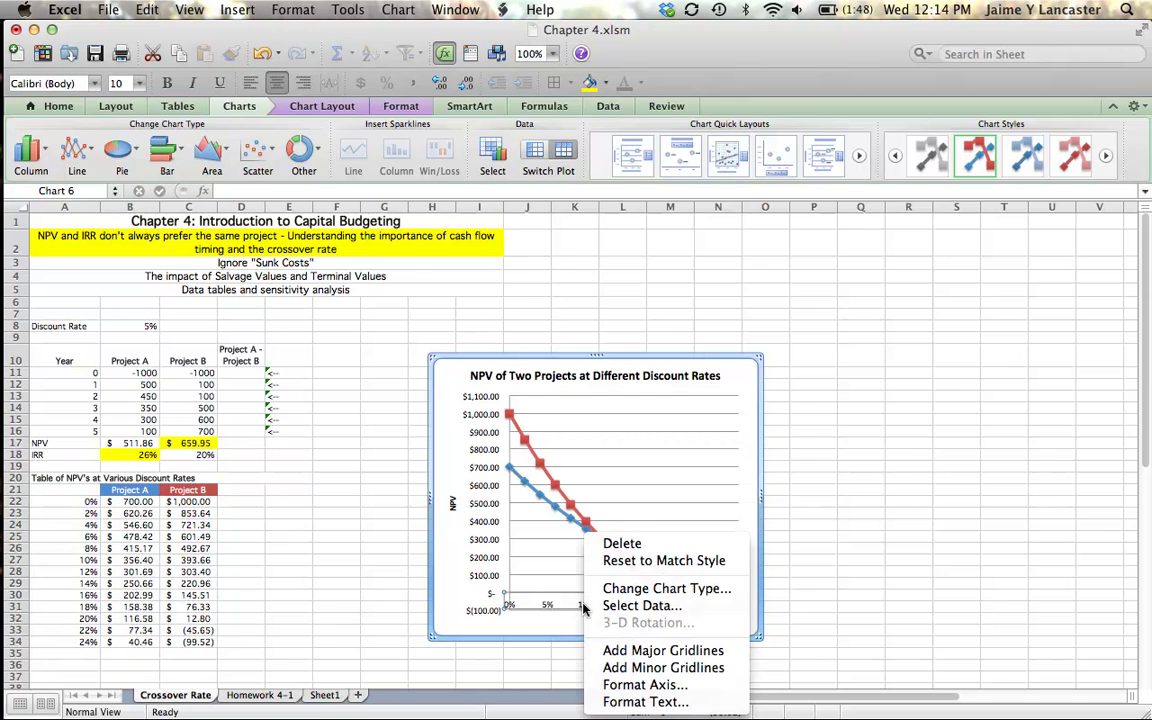
{"action": "left_click", "coordinate": [647, 686]}
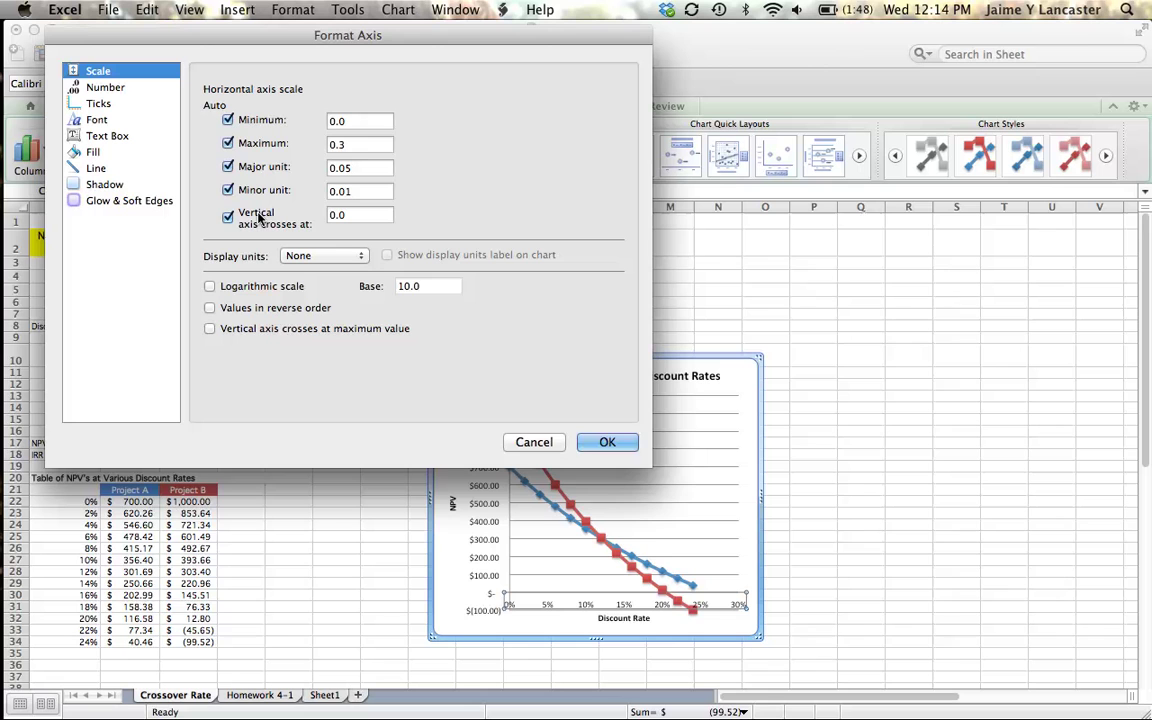
{"action": "double_click", "coordinate": [363, 144]}
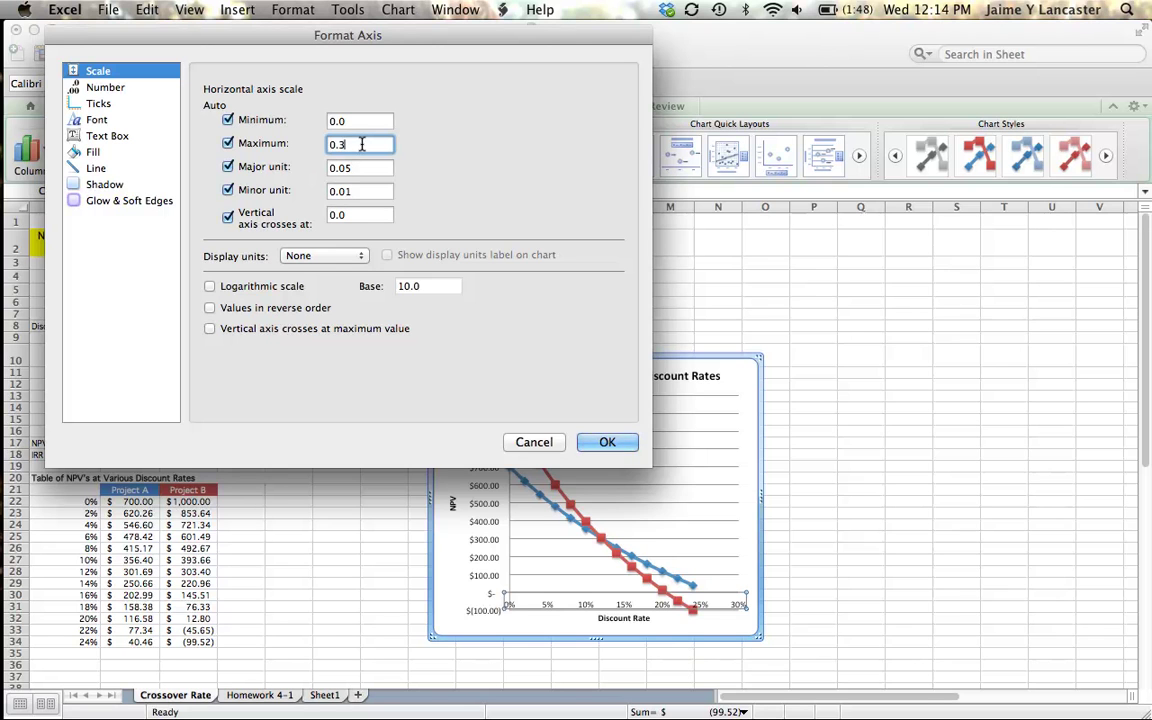
{"action": "type", "text": "0.25"}
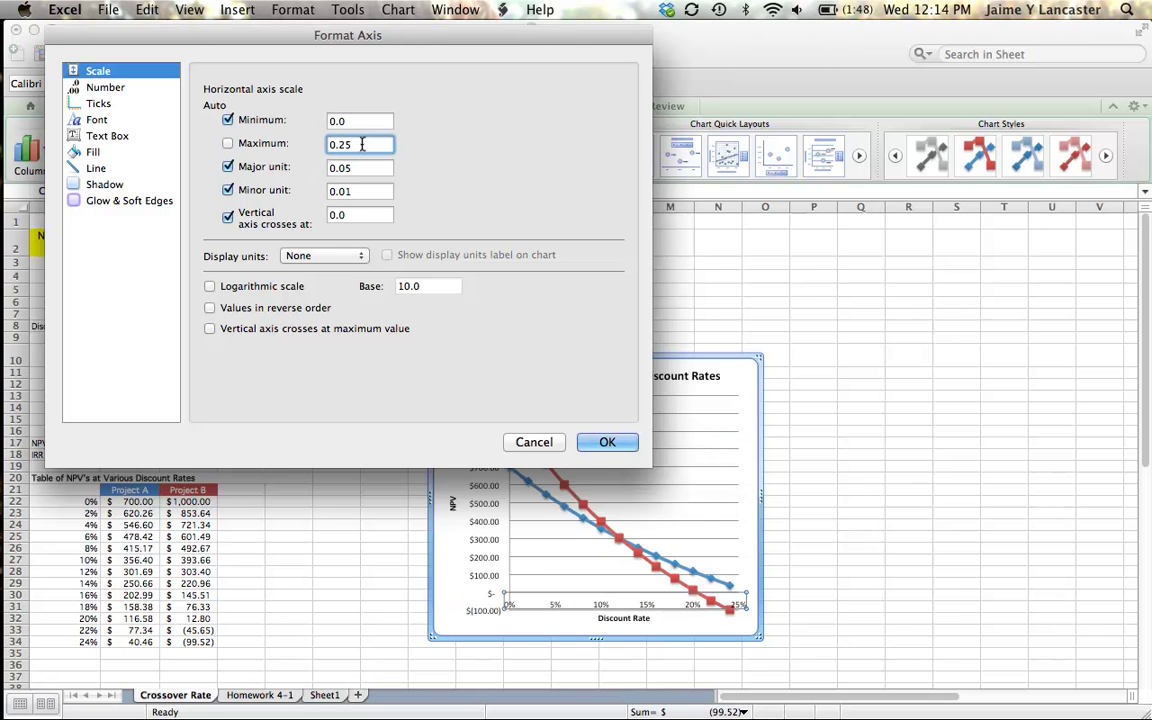
{"action": "key", "text": "Tab"}
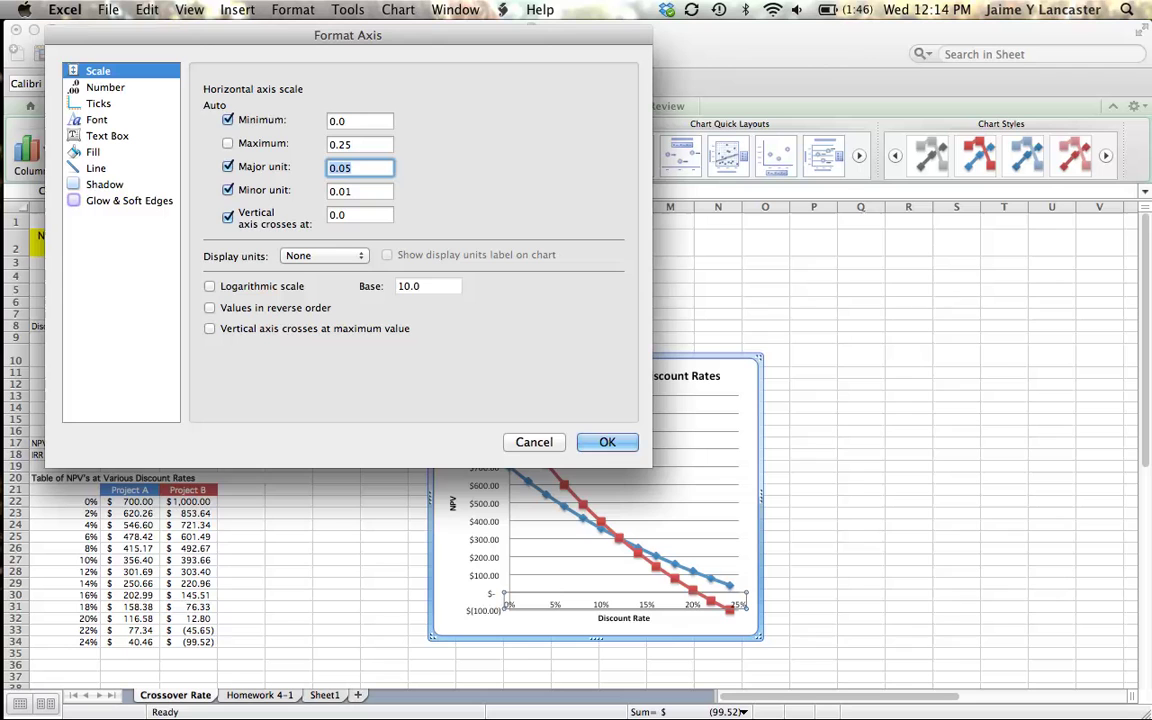
{"action": "type", "text": ".02"}
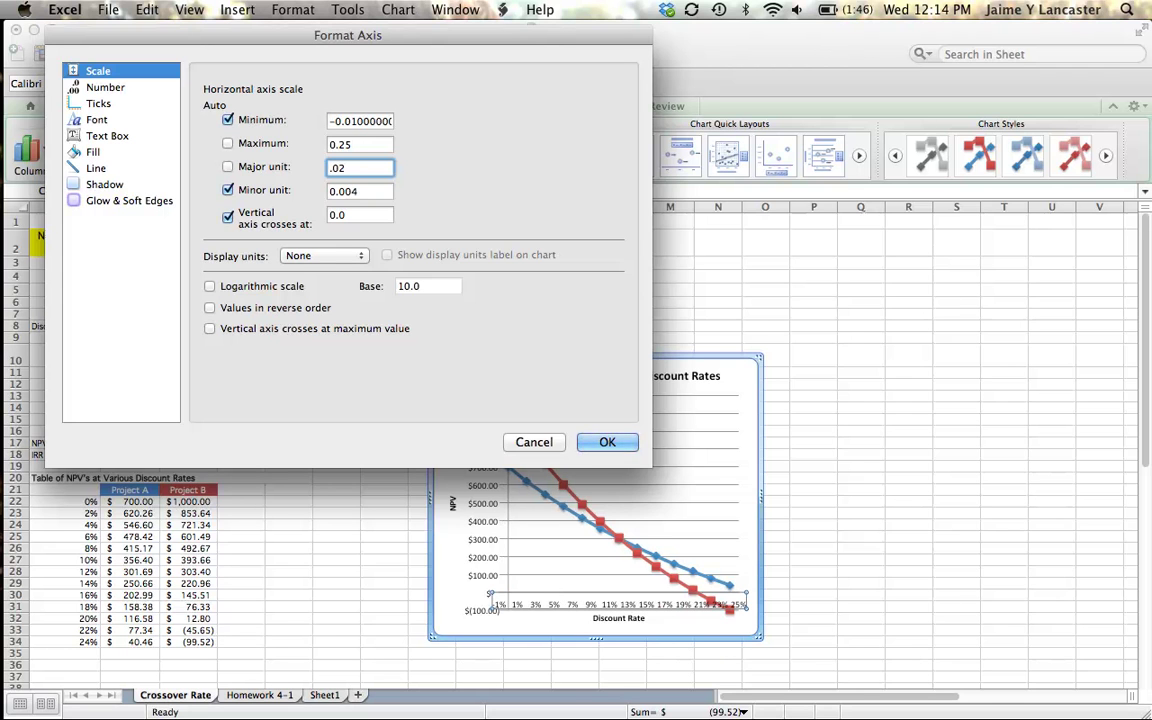
{"action": "key", "text": "BackSpace"}
{"action": "type", "text": "3"}
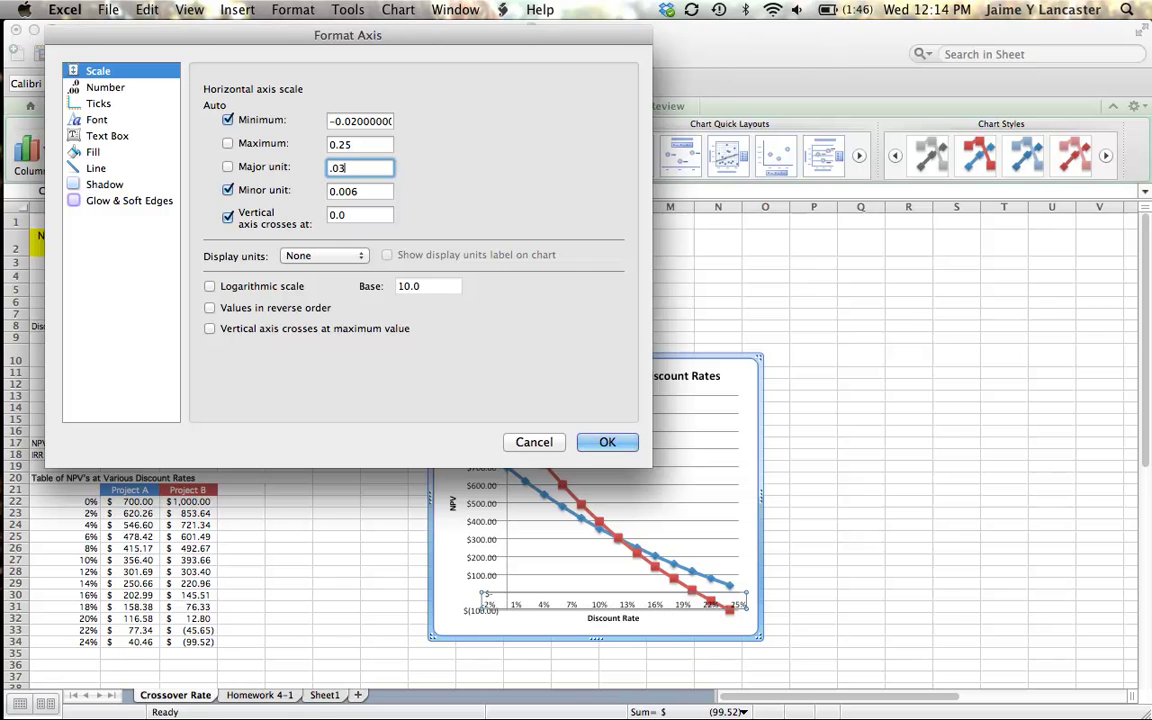
{"action": "left_click", "coordinate": [609, 442]}
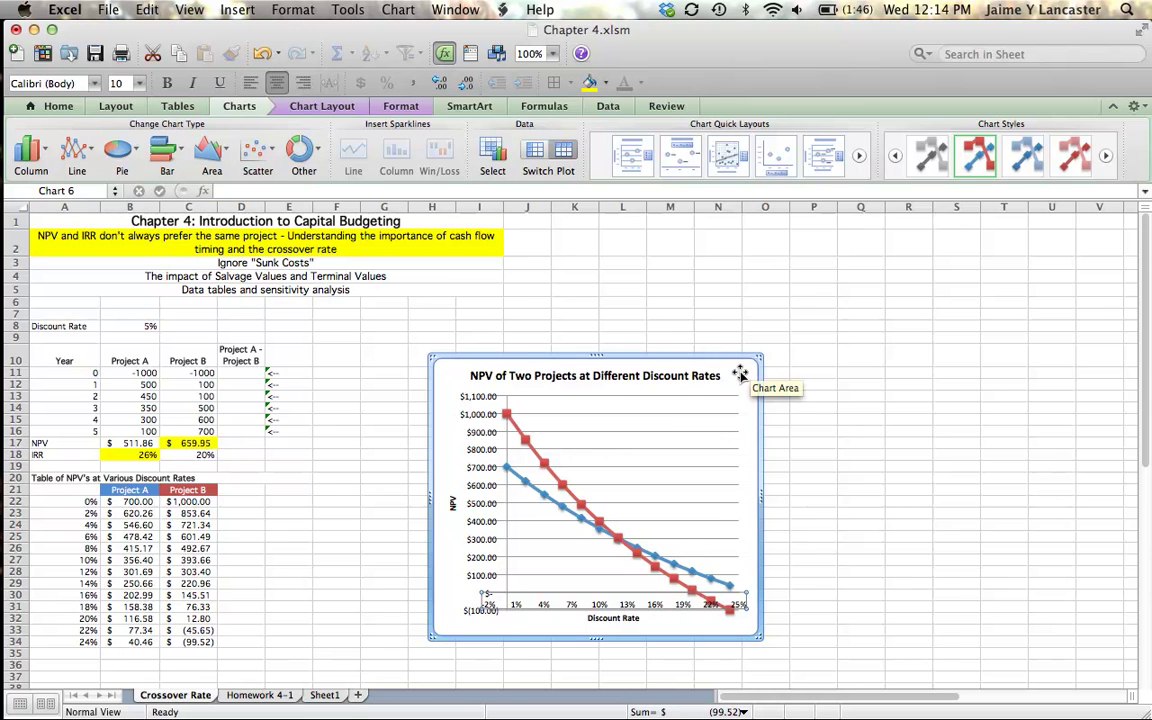
{"action": "left_click_drag", "start_coordinate": [735, 367], "coordinate": [637, 337]}
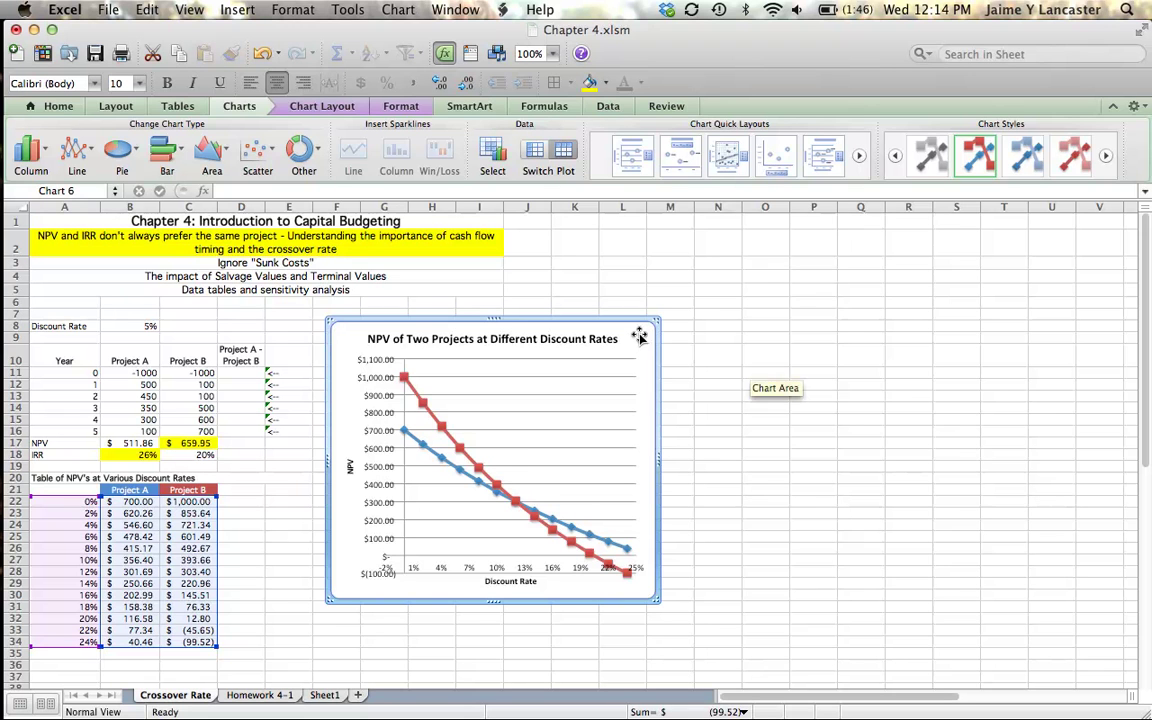
{"action": "left_click", "coordinate": [703, 354]}
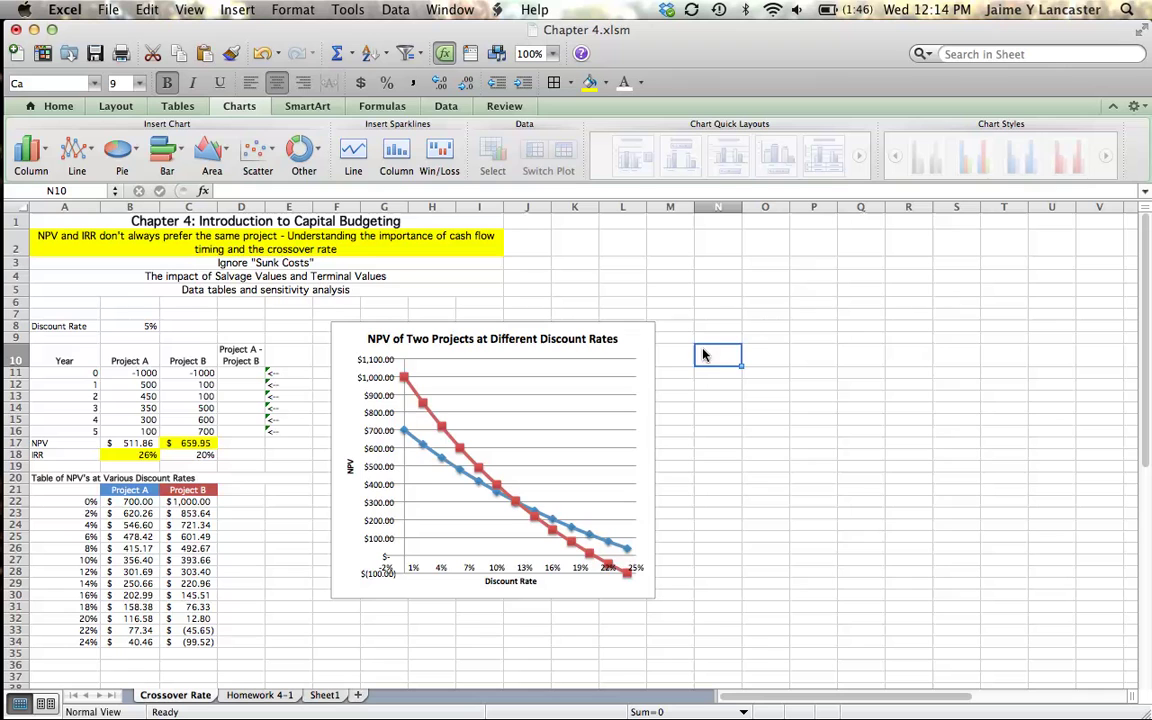
Examine the 0% and 10% points of the two NPV curves and the point where the curves cross.
{"action": "mouse_move", "coordinate": [403, 380]}
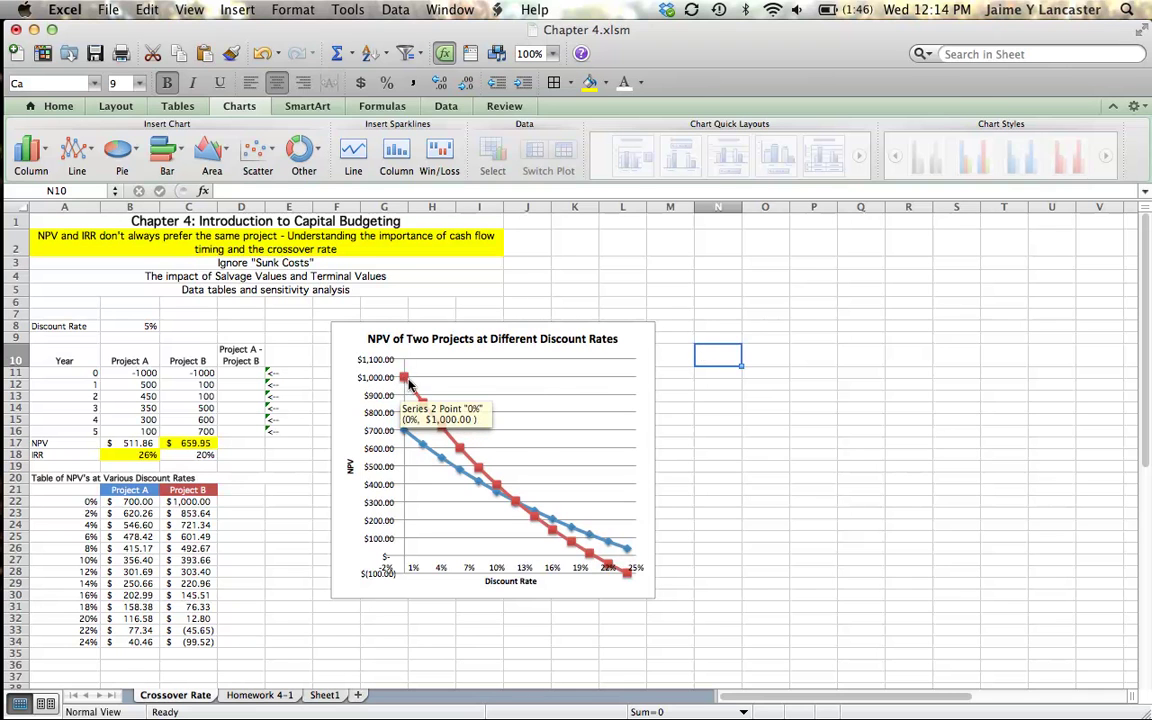
{"action": "mouse_move", "coordinate": [475, 468]}
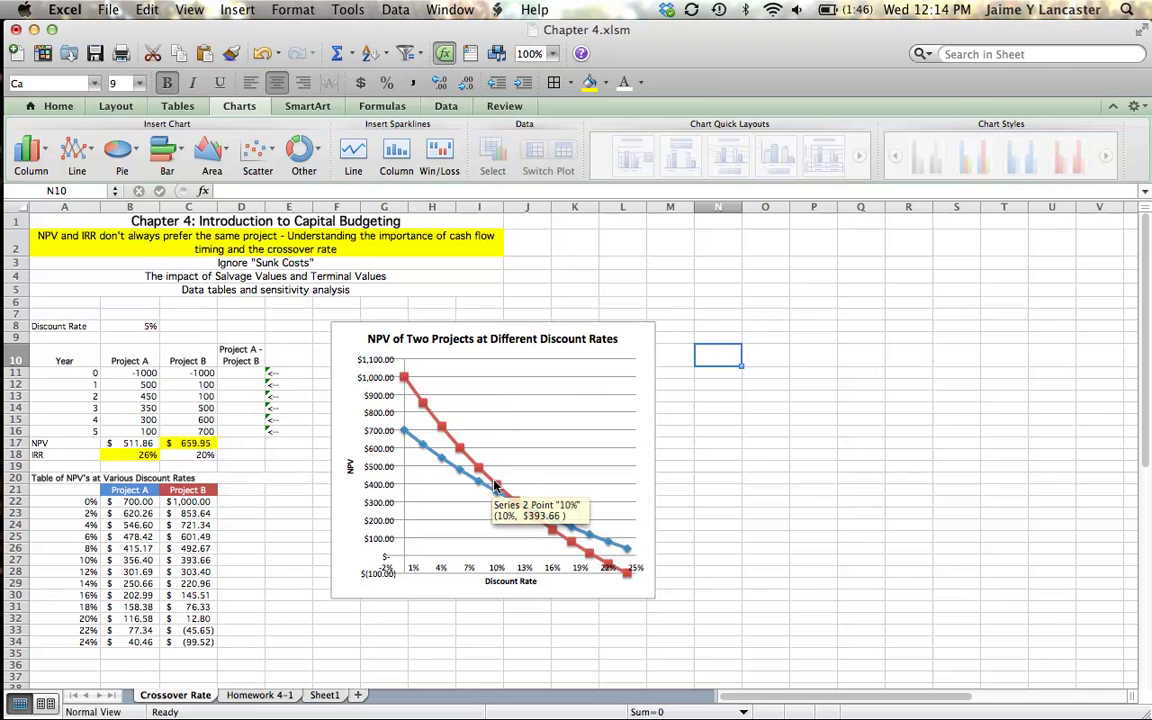
{"action": "mouse_move", "coordinate": [405, 438]}
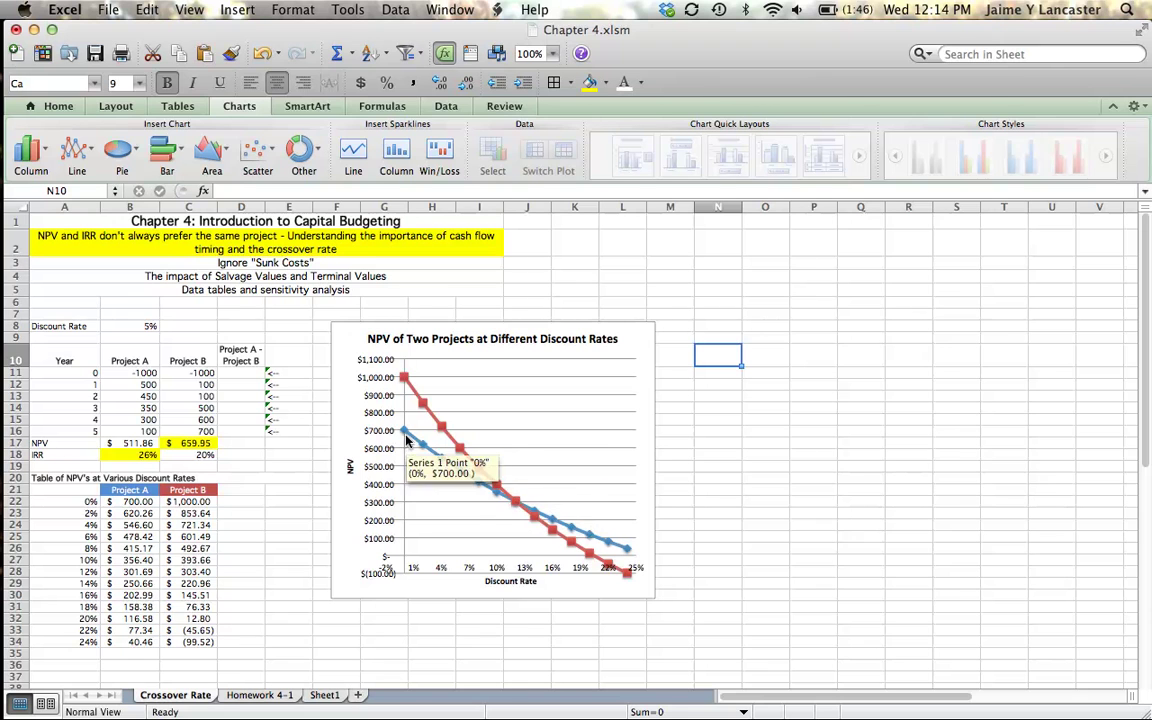
{"action": "mouse_move", "coordinate": [515, 503]}
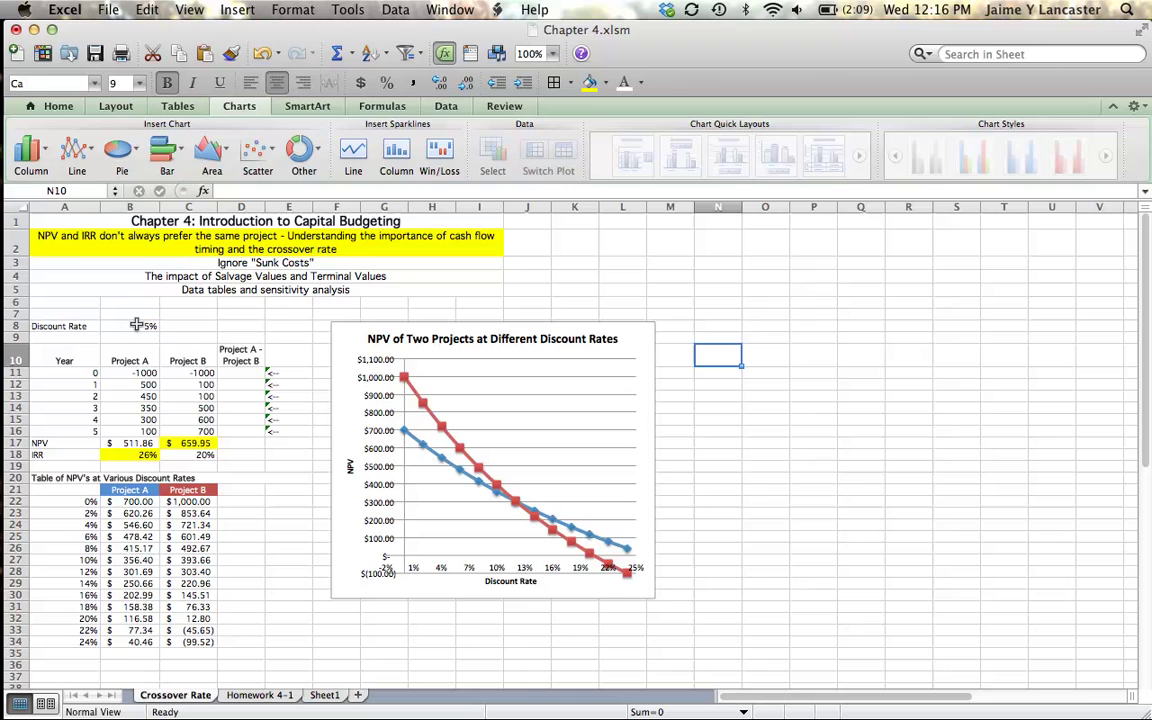
Enter the year 0 cash flow difference in D11 of the Project A - Project B column as =C11-B11.
{"action": "left_click", "coordinate": [262, 374]}
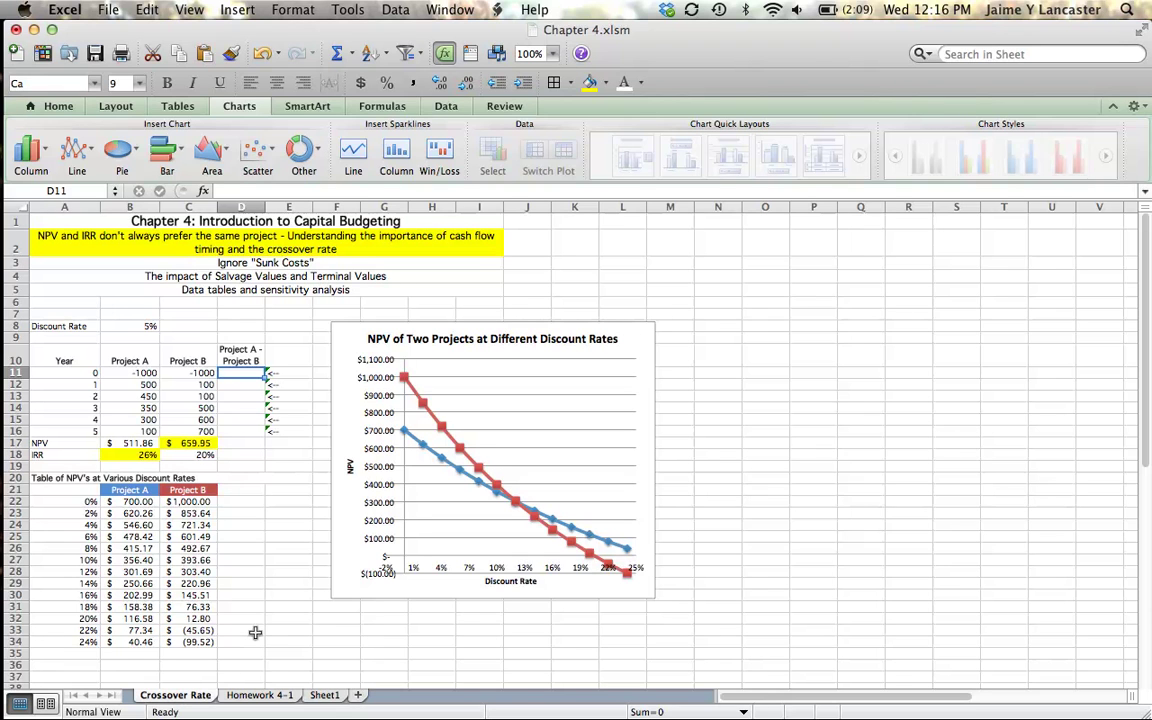
{"action": "type", "text": "="}
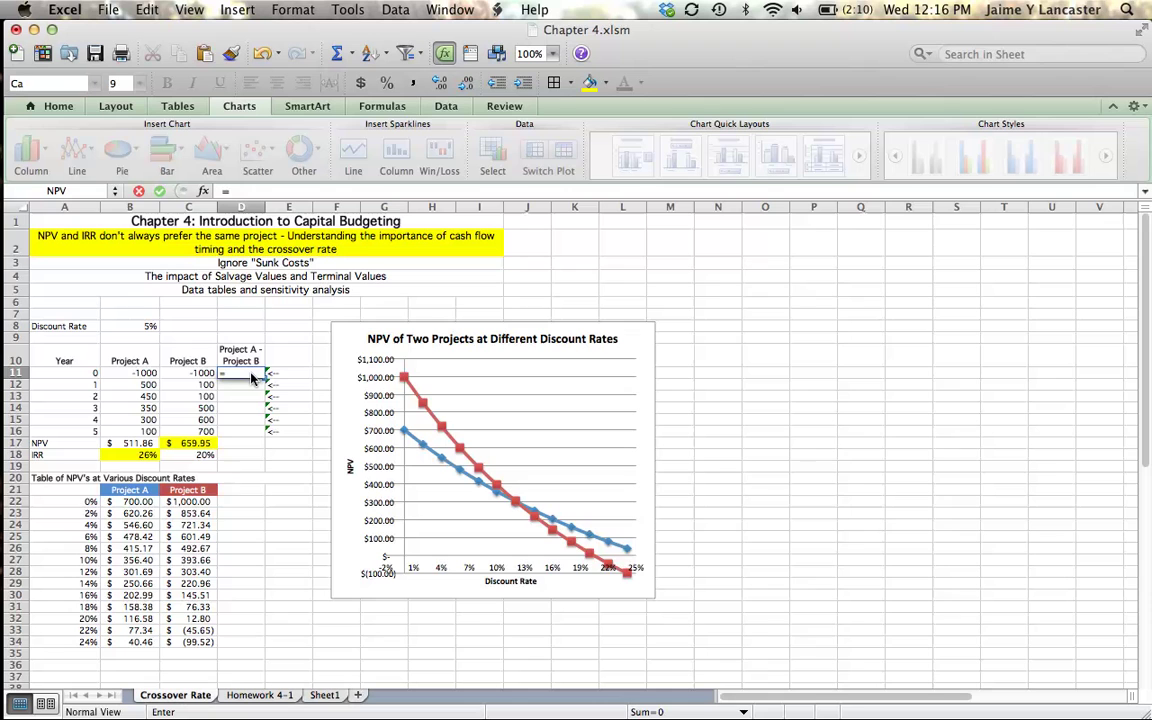
{"action": "left_click", "coordinate": [200, 374]}
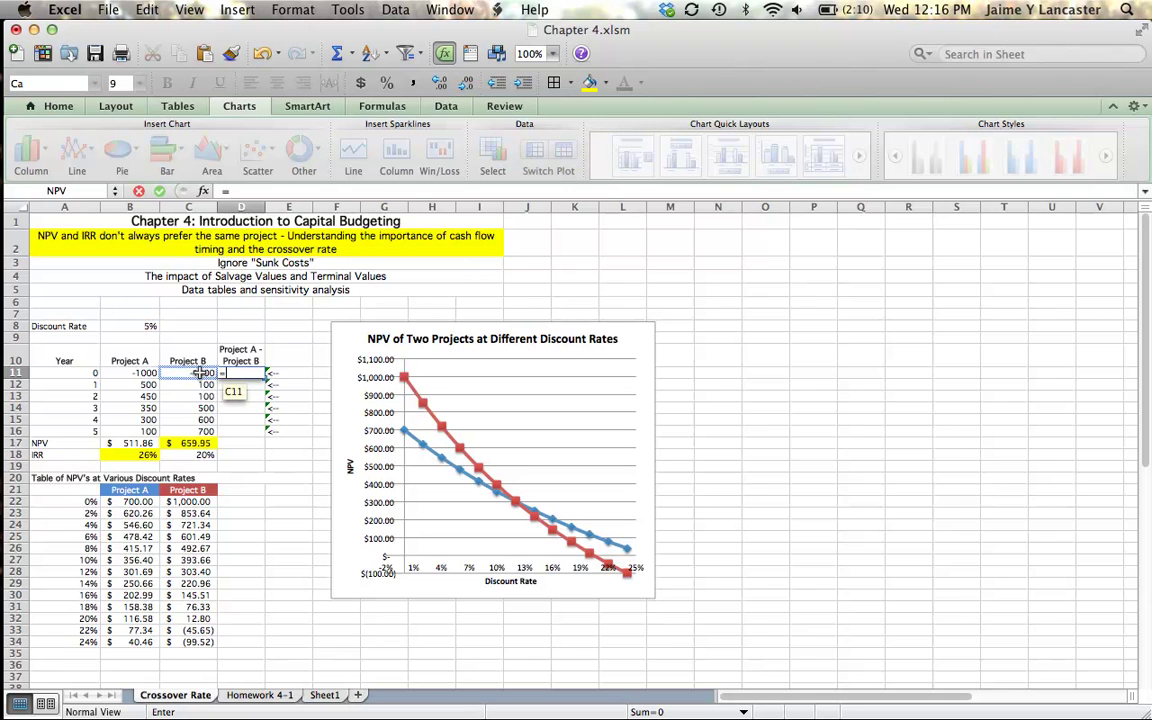
{"action": "type", "text": "-"}
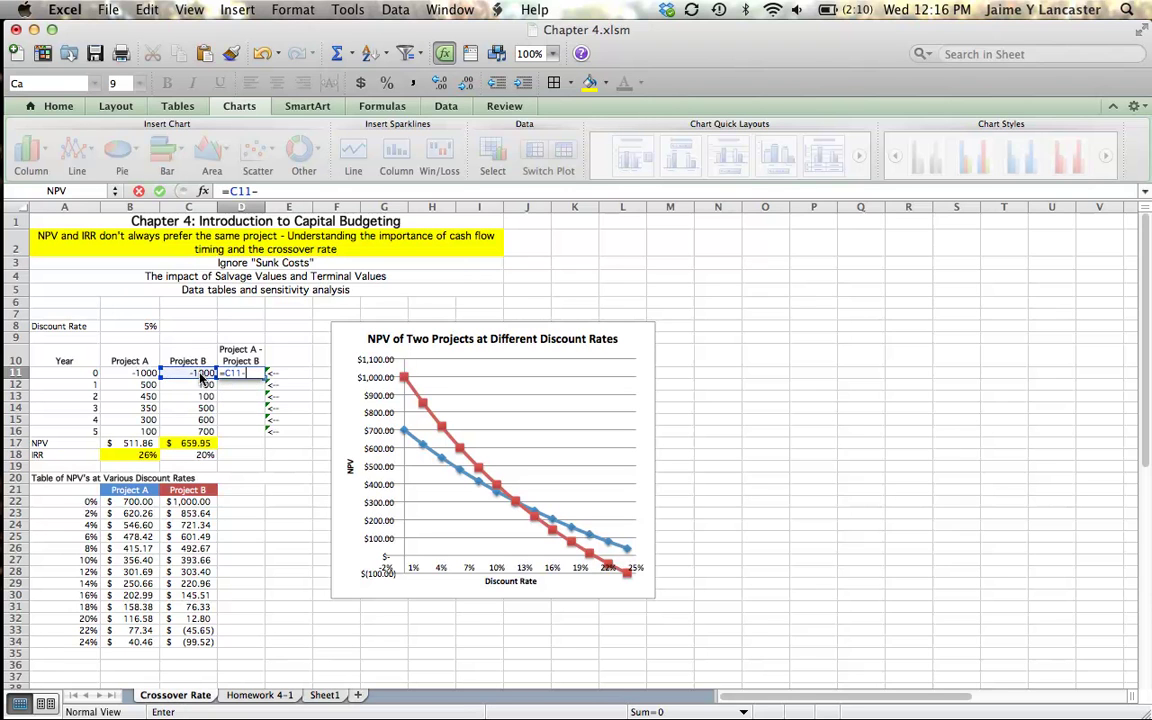
{"action": "left_click", "coordinate": [148, 374]}
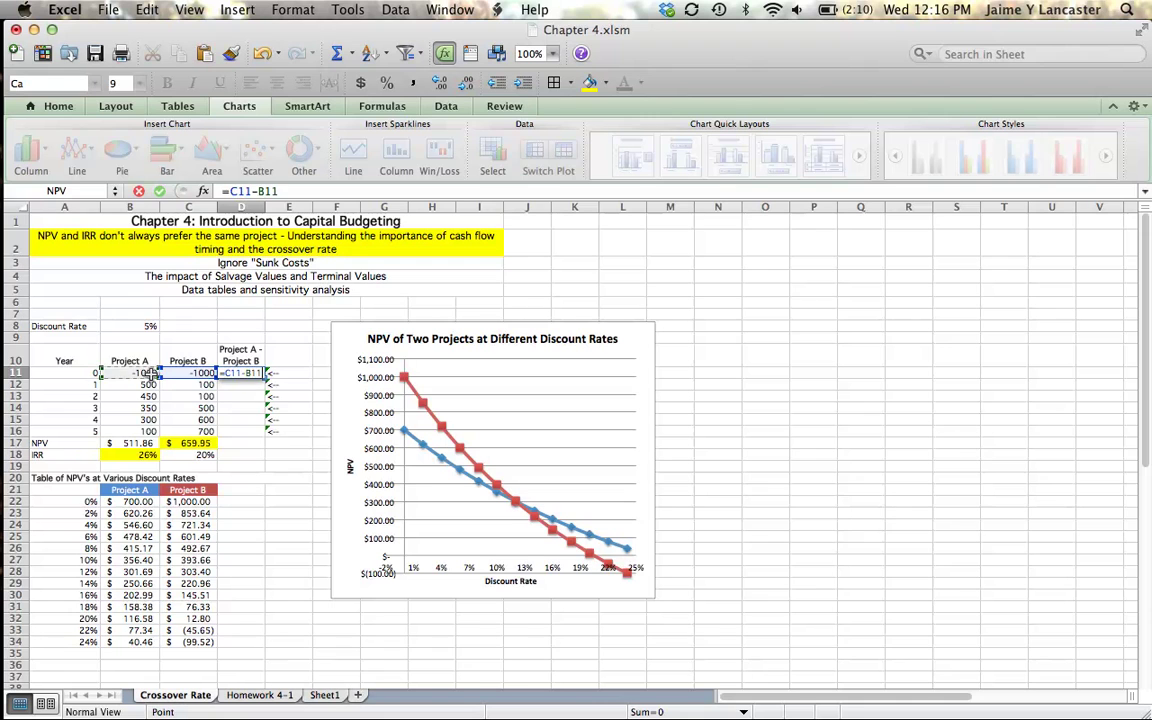
{"action": "key", "text": "Return"}
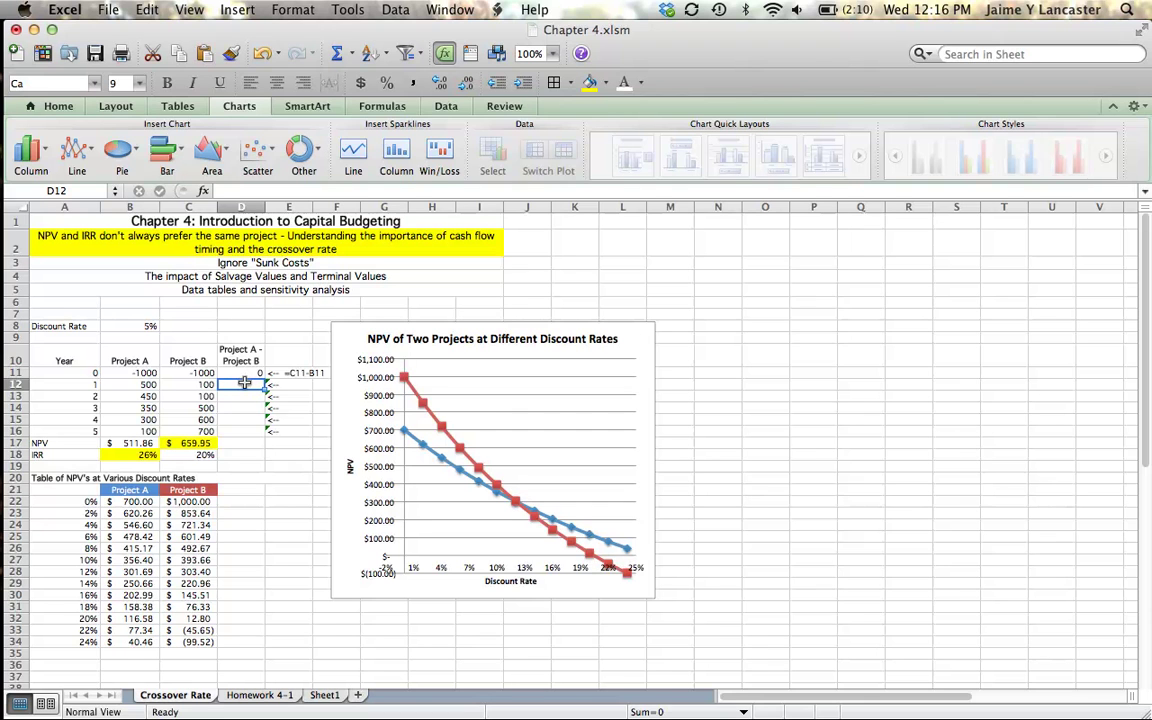
Enter the year 1 cash flow difference in D12 as =C12-B12 and fill the formula down through year 5 in D16.
{"action": "type", "text": "="}
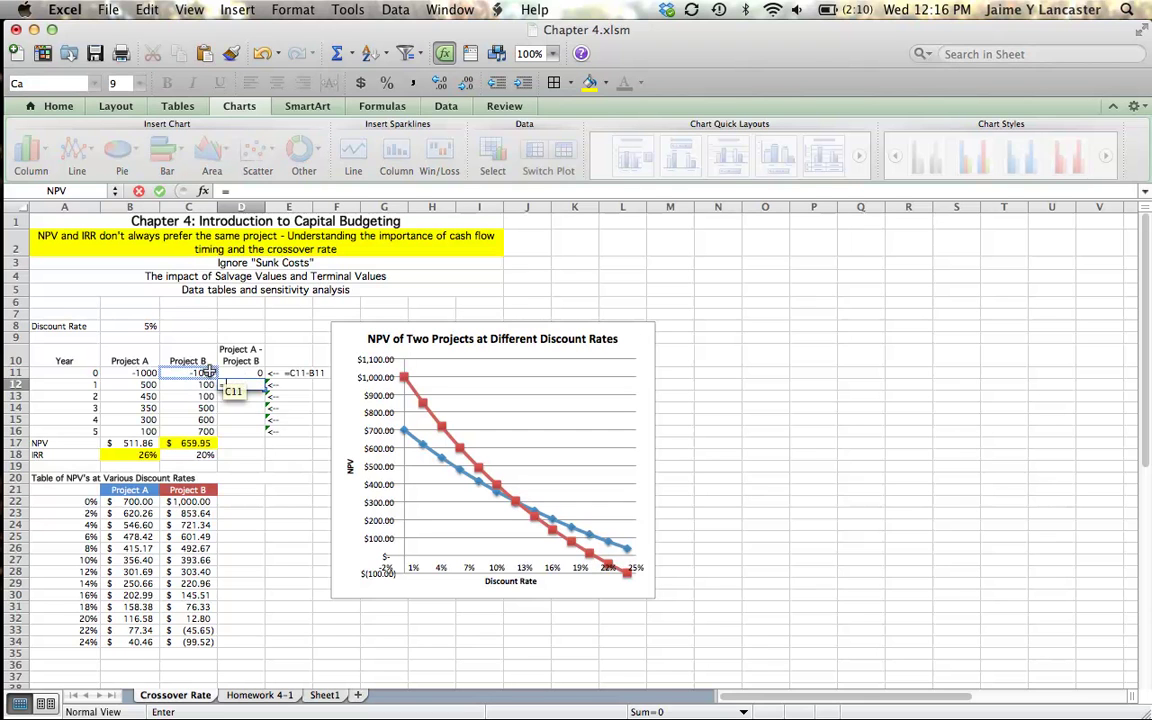
{"action": "left_click", "coordinate": [200, 385]}
{"action": "type", "text": "-"}
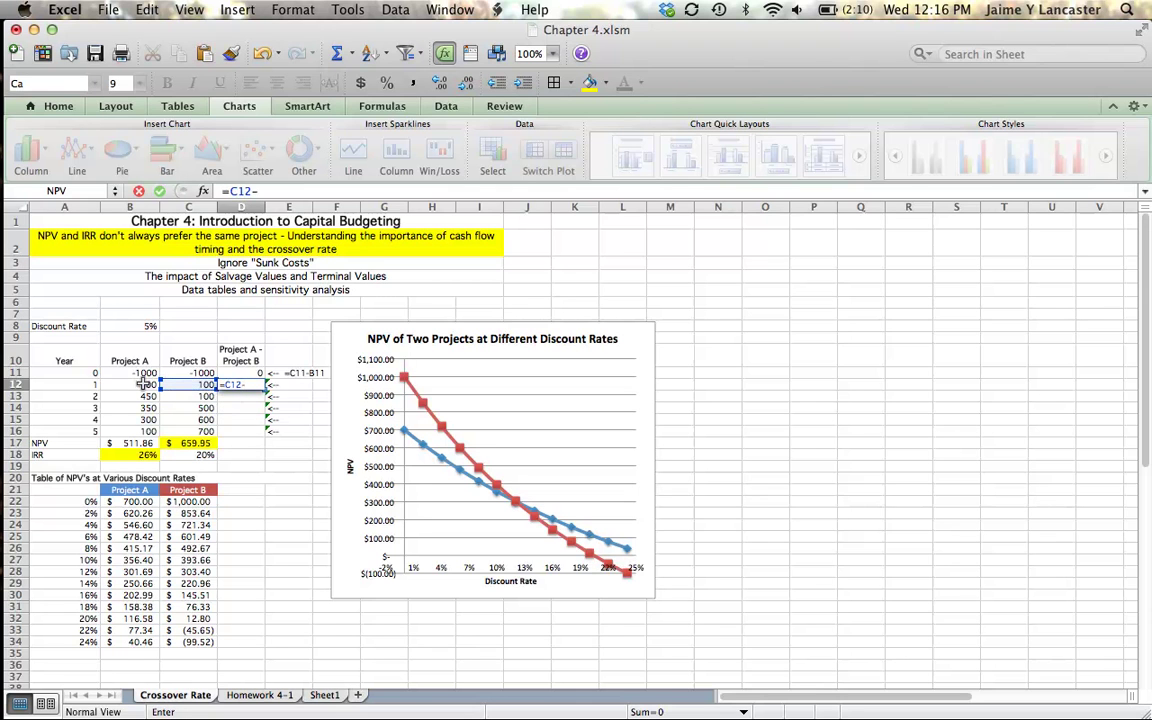
{"action": "left_click", "coordinate": [145, 384]}
{"action": "key", "text": "Return"}
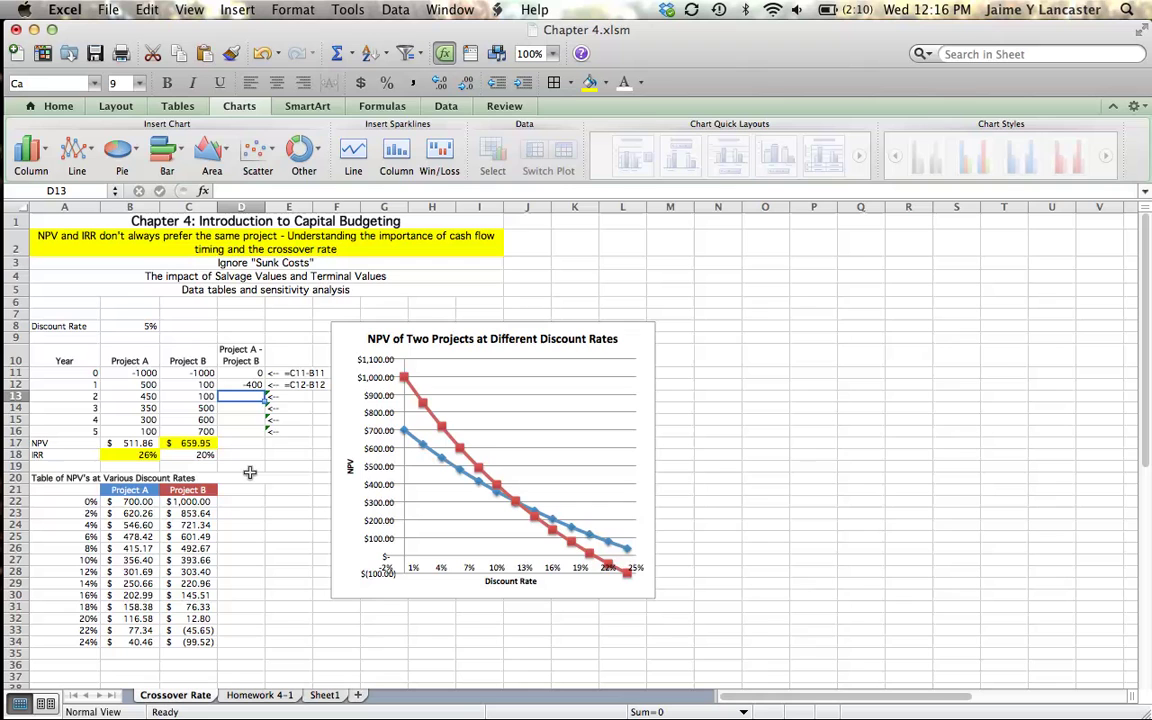
{"action": "left_click", "coordinate": [260, 386]}
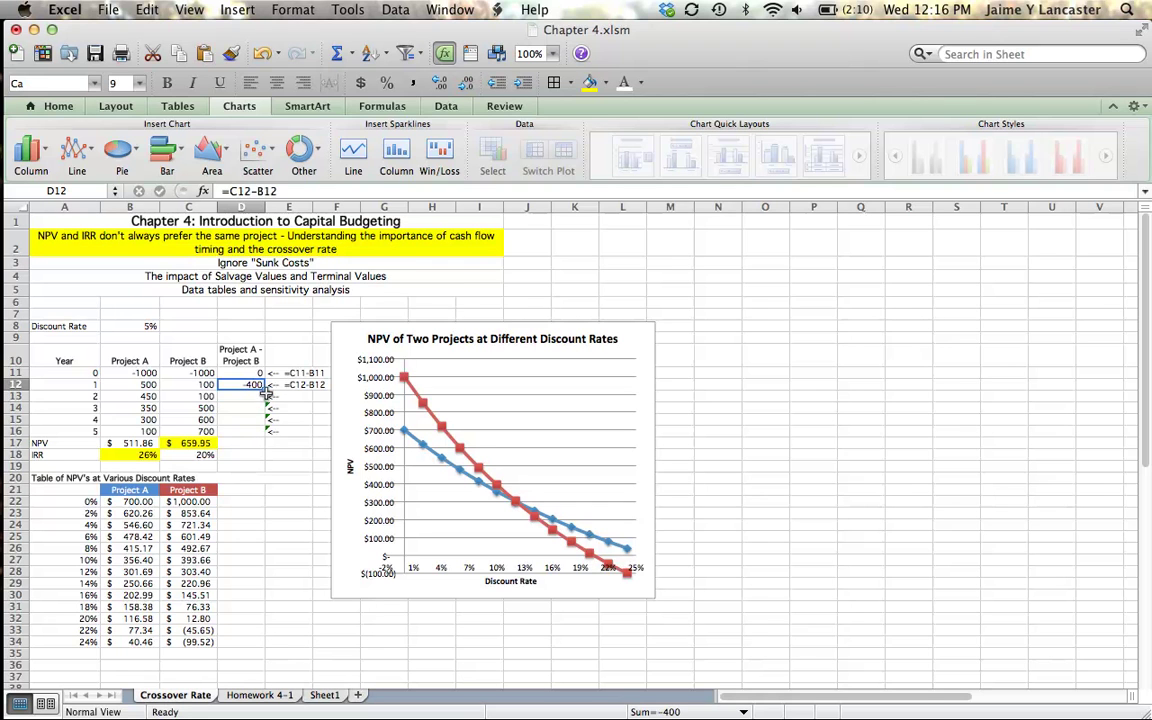
{"action": "left_click_drag", "start_coordinate": [265, 391], "coordinate": [259, 433]}
{"action": "left_click", "coordinate": [248, 510]}
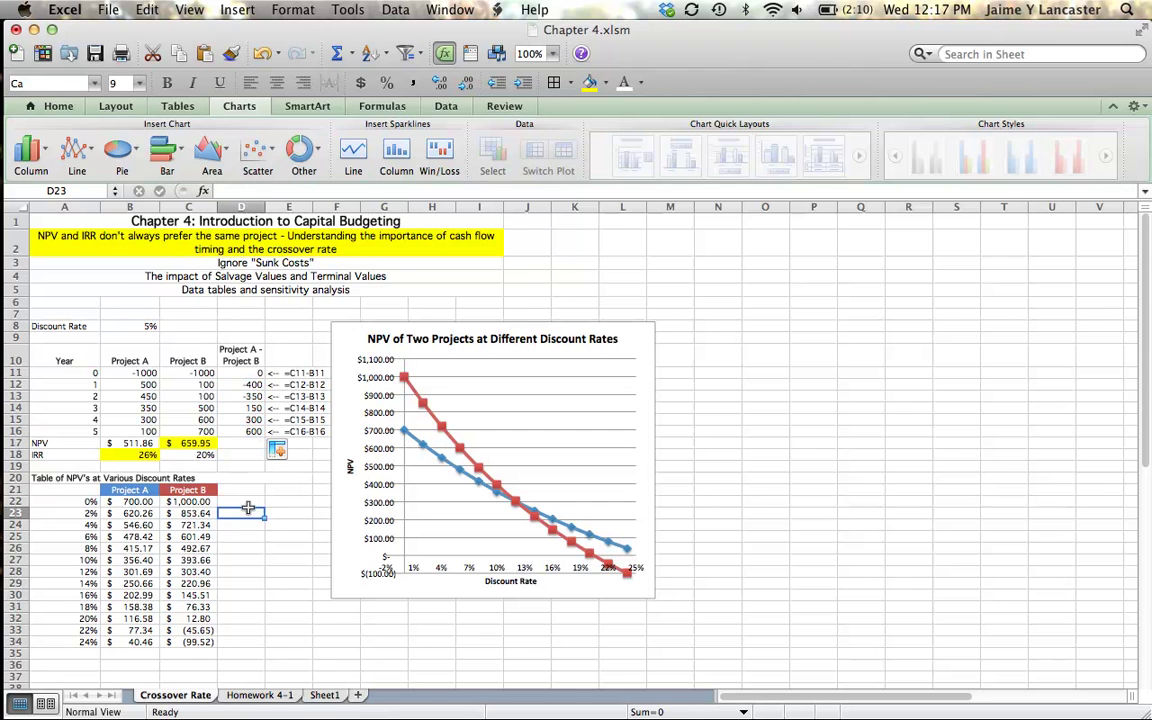
Calculate the IRR of the cash flow differences in D18 with =IRR(D11:D16).
{"action": "left_click", "coordinate": [242, 455]}
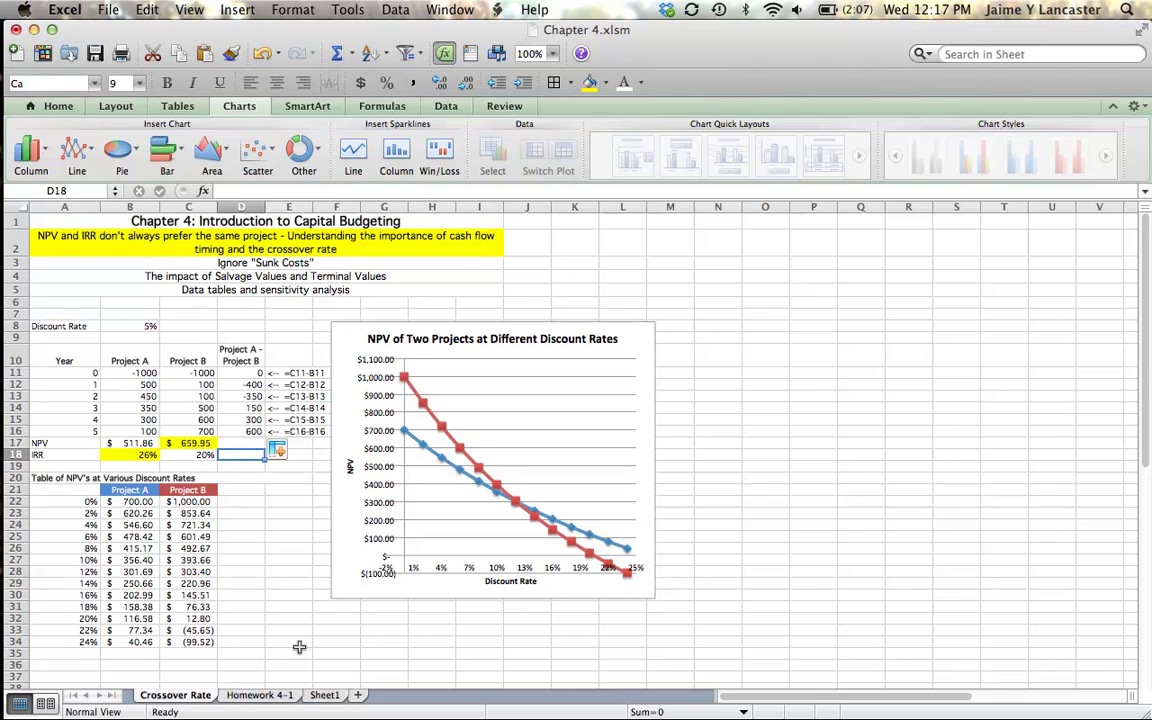
{"action": "type", "text": "=irr("}
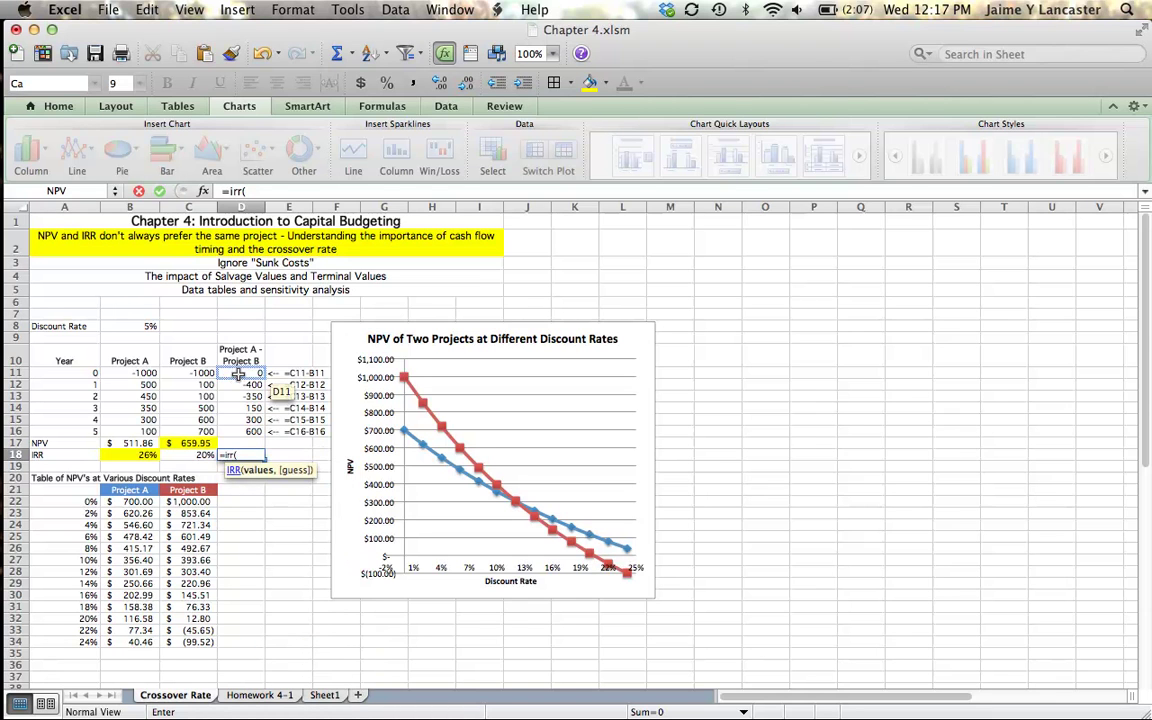
{"action": "left_click_drag", "start_coordinate": [239, 373], "coordinate": [245, 432]}
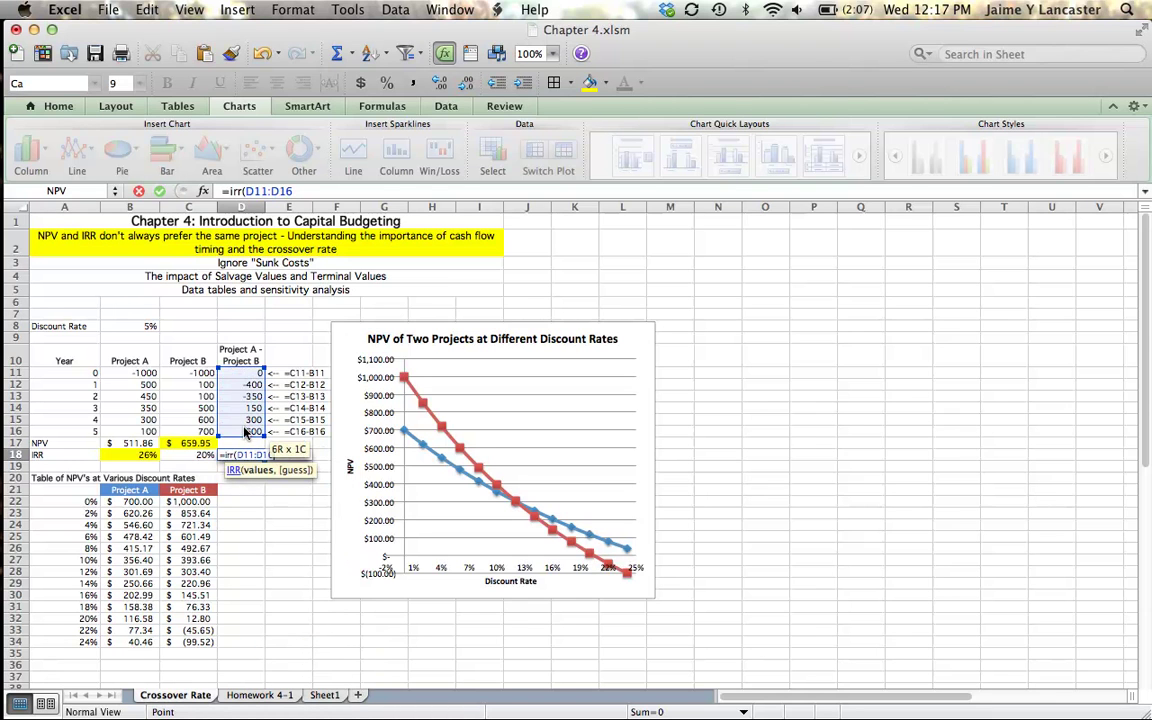
{"action": "key", "text": "Return"}
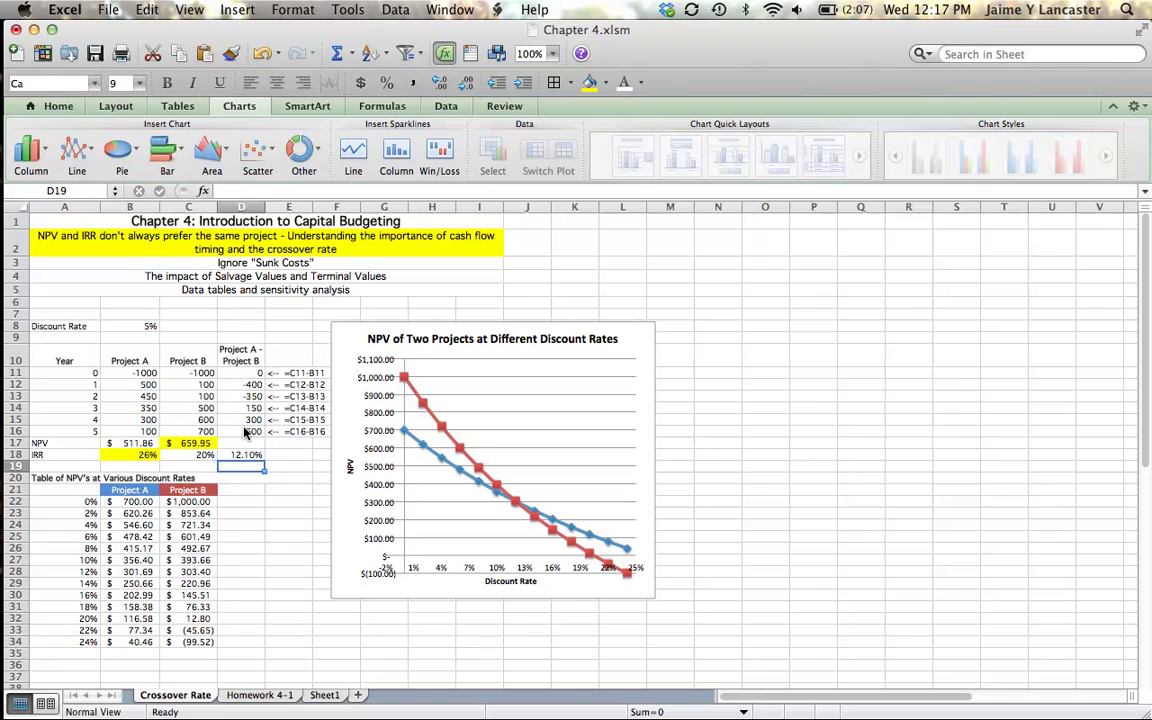
Highlight the crossover rate in D18 with a light orange fill.
{"action": "left_click", "coordinate": [254, 454]}
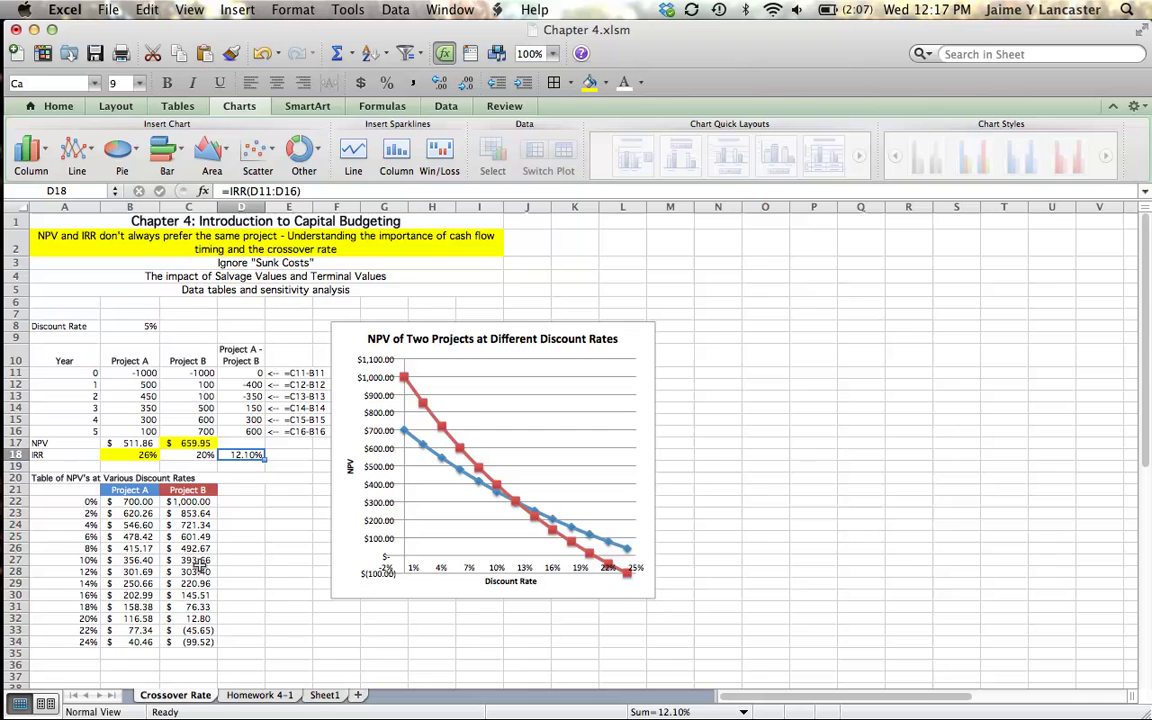
{"action": "mouse_move", "coordinate": [515, 508]}
{"action": "left_click", "coordinate": [58, 106]}
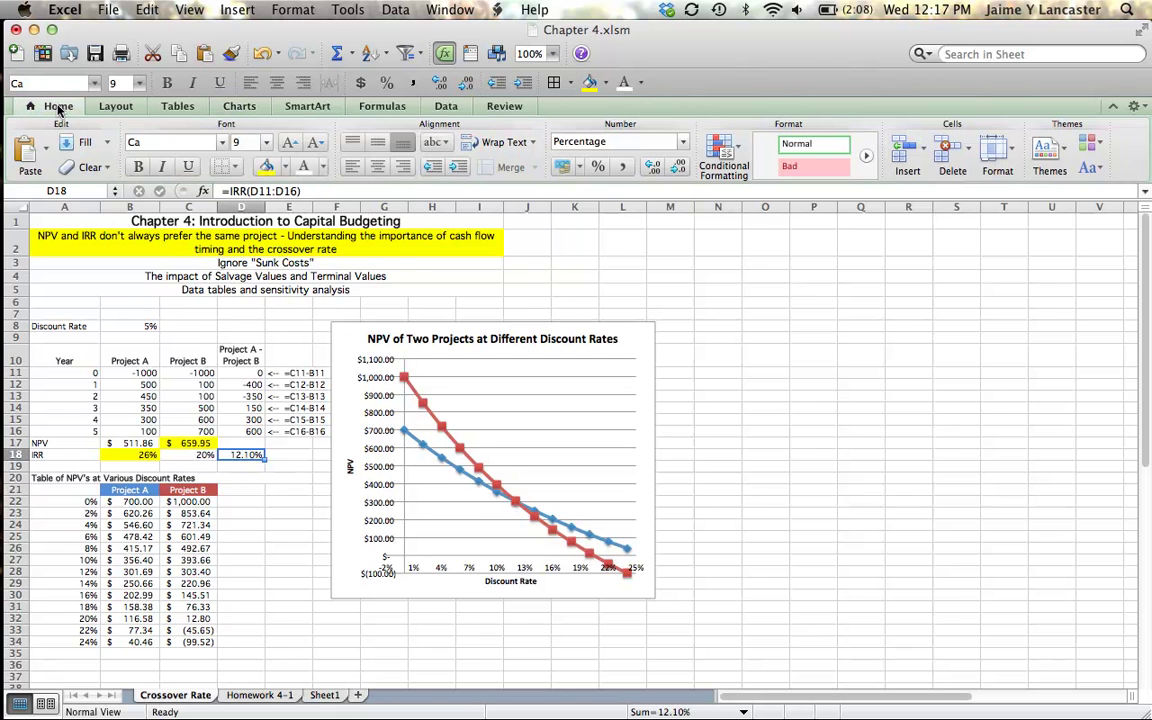
{"action": "left_click", "coordinate": [284, 167]}
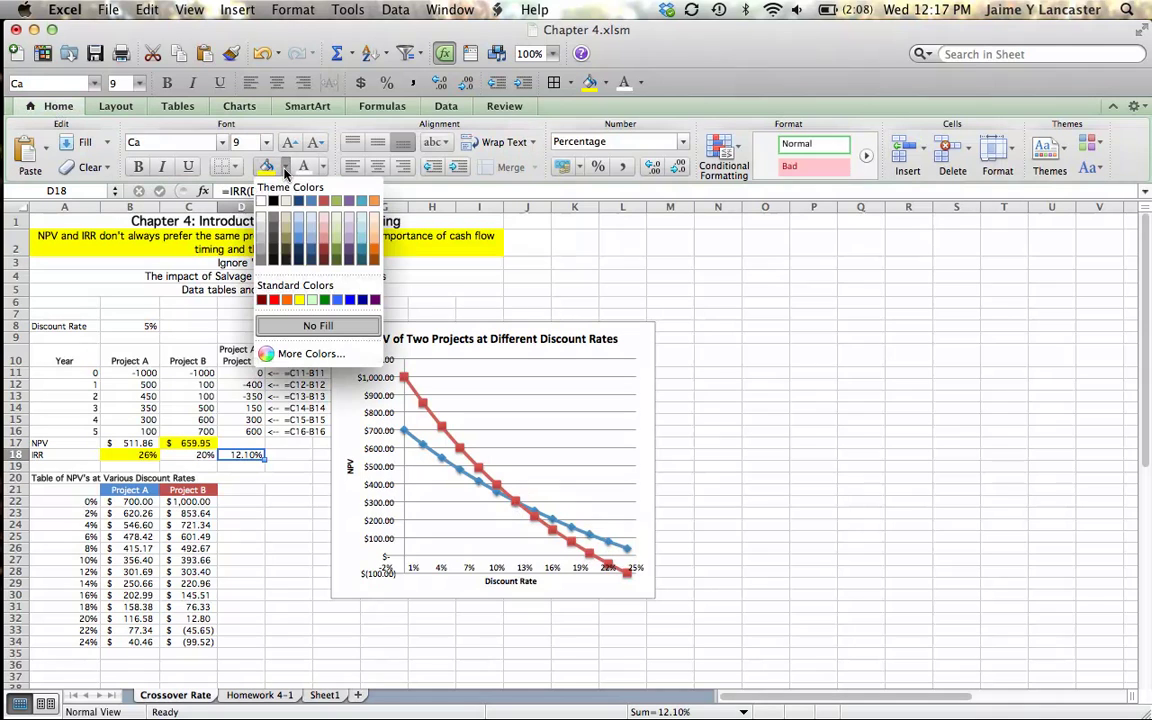
{"action": "left_click", "coordinate": [374, 232]}
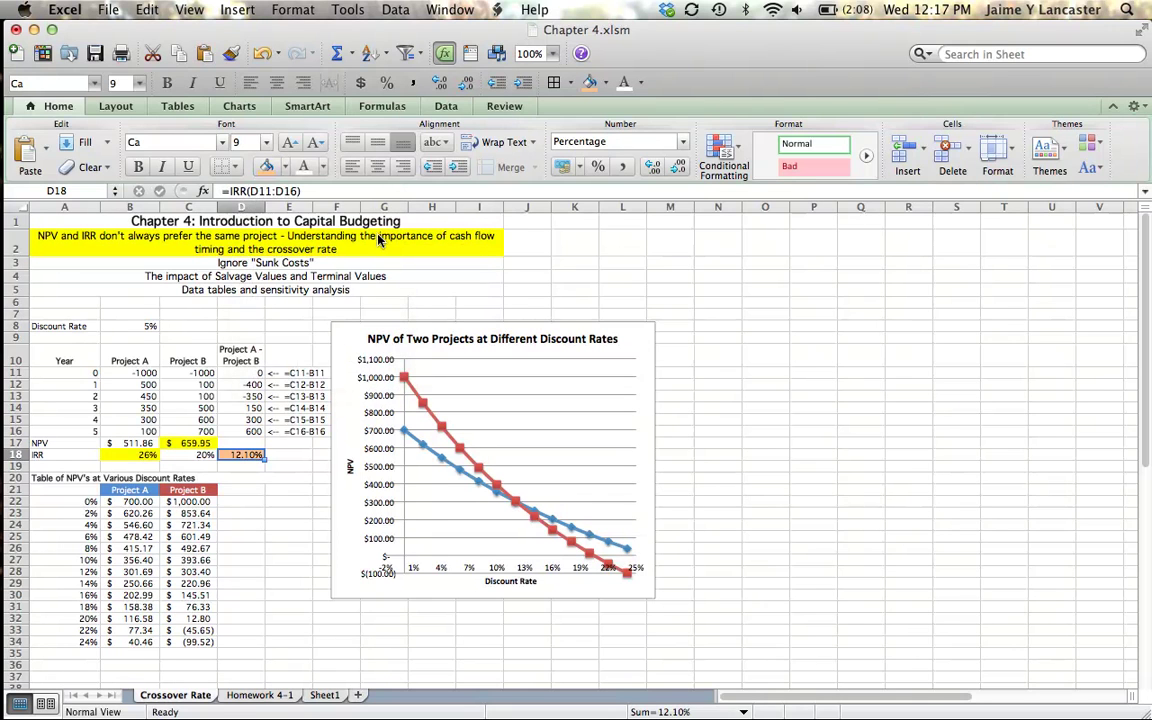
{"action": "left_click", "coordinate": [310, 524]}
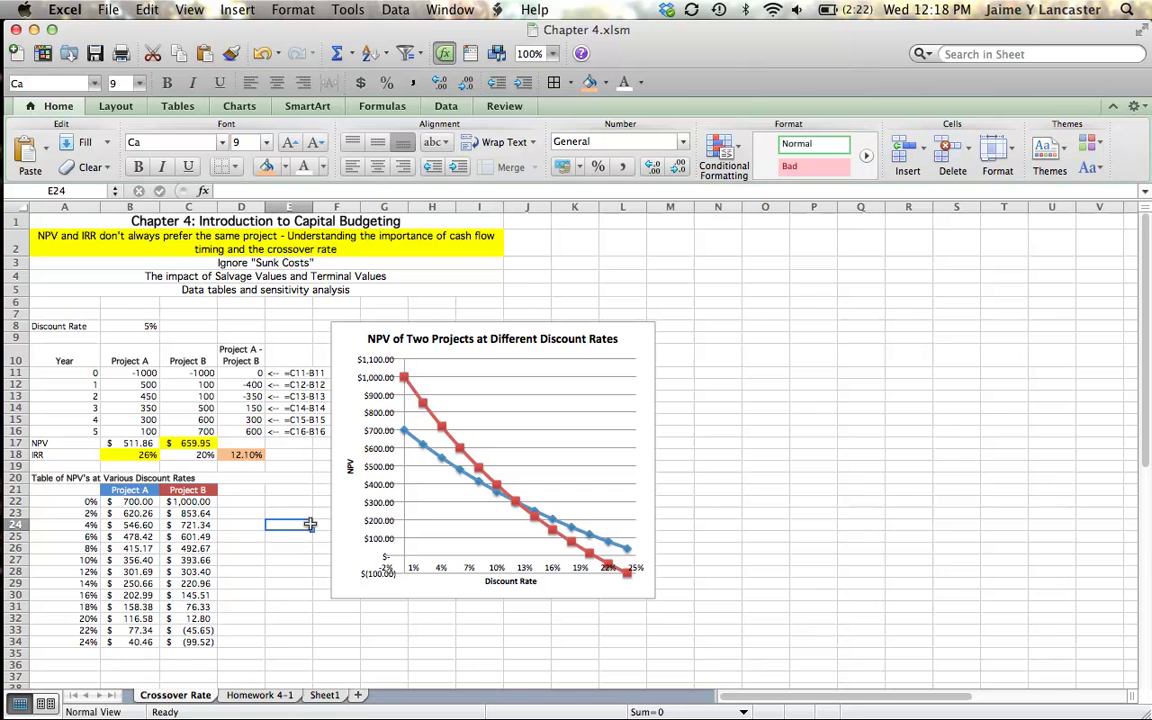
{"action": "mouse_move", "coordinate": [8, 548]}
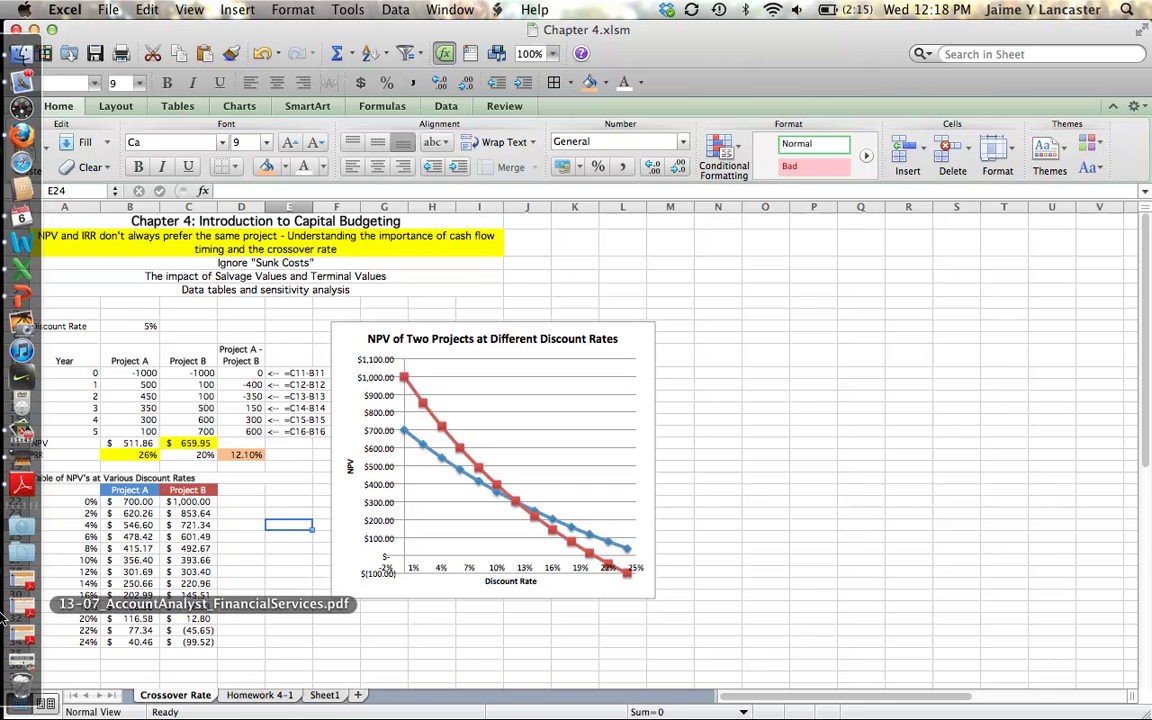